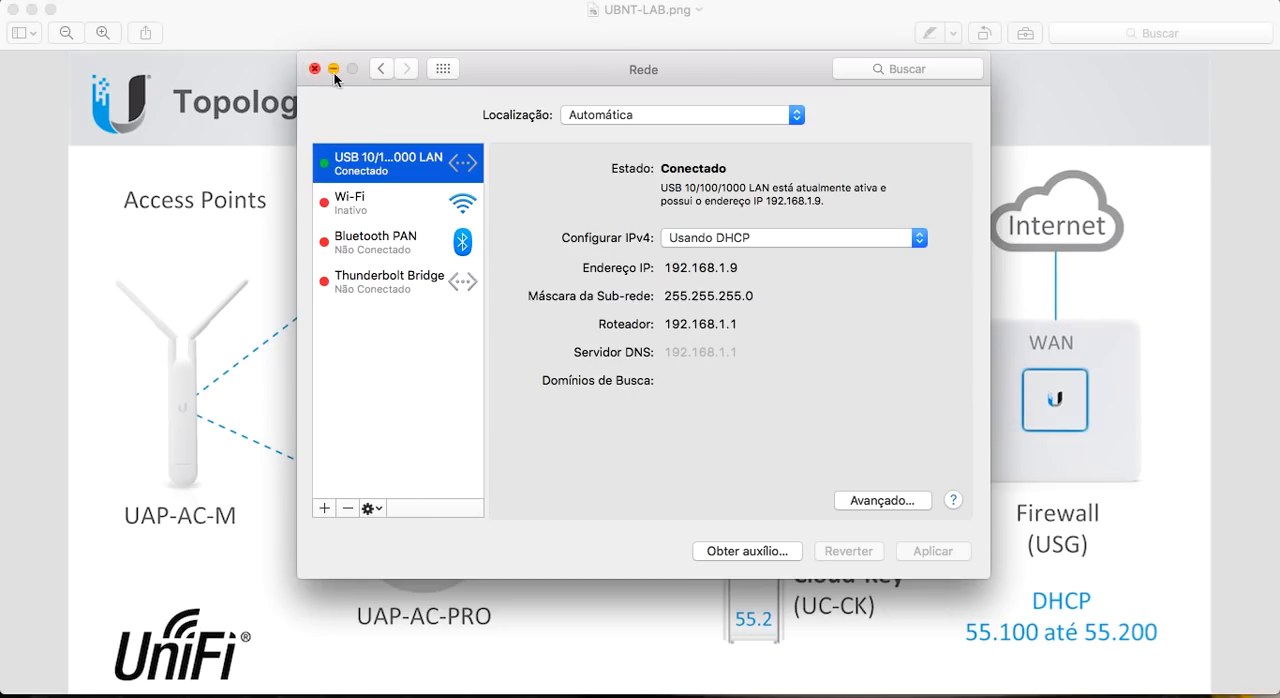
# Leave the network settings, switch to Chrome and open the UniFi Security Gateway page at 192.168.1.1.
pyautogui.click(211, 245)
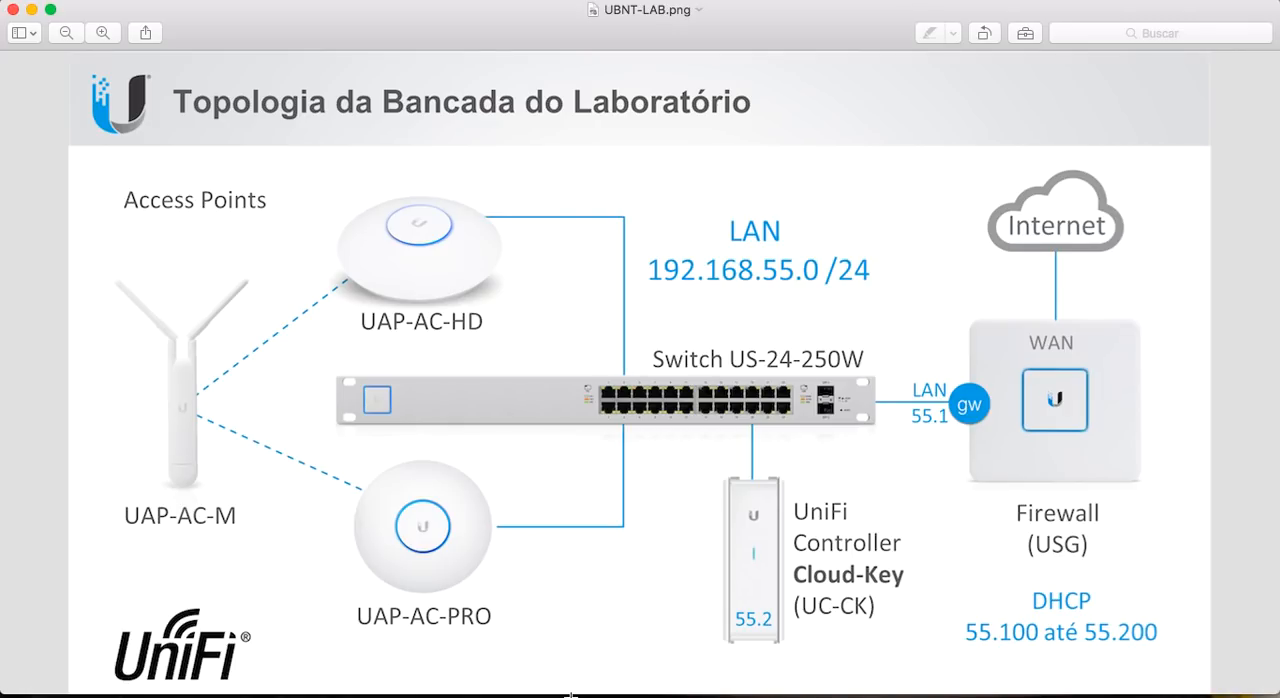
pyautogui.moveTo(463, 684)
pyautogui.click(521, 670)
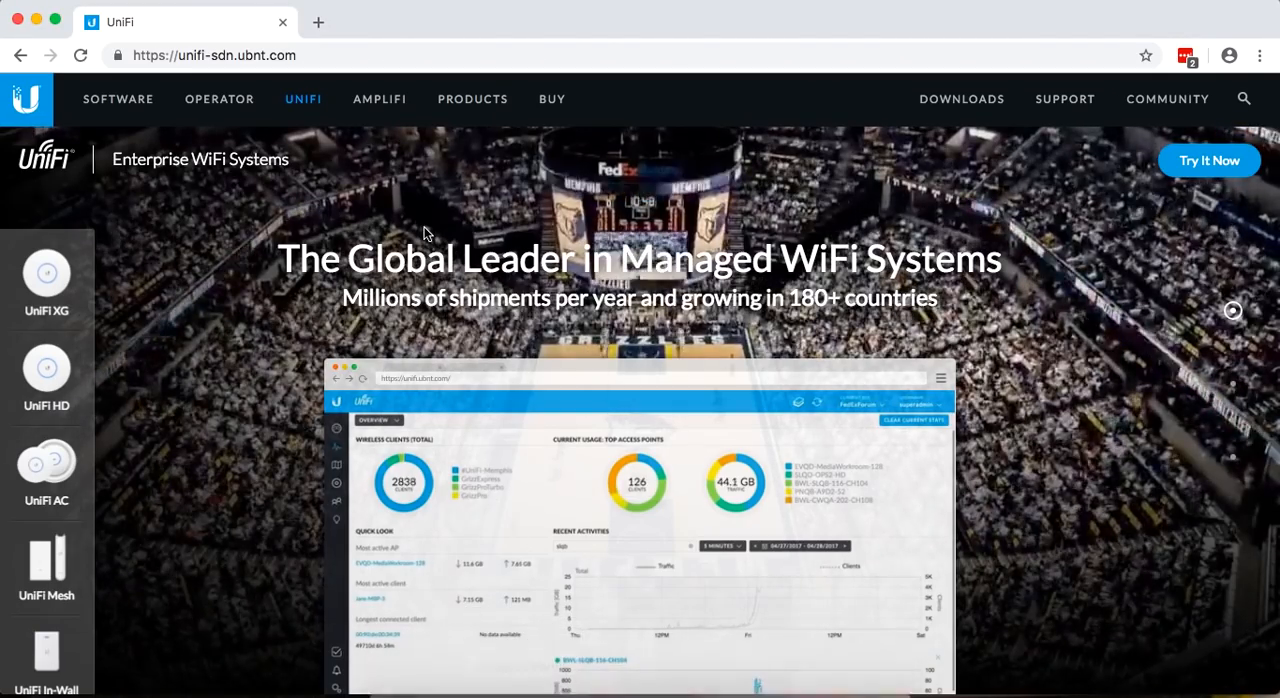
pyautogui.click(430, 54)
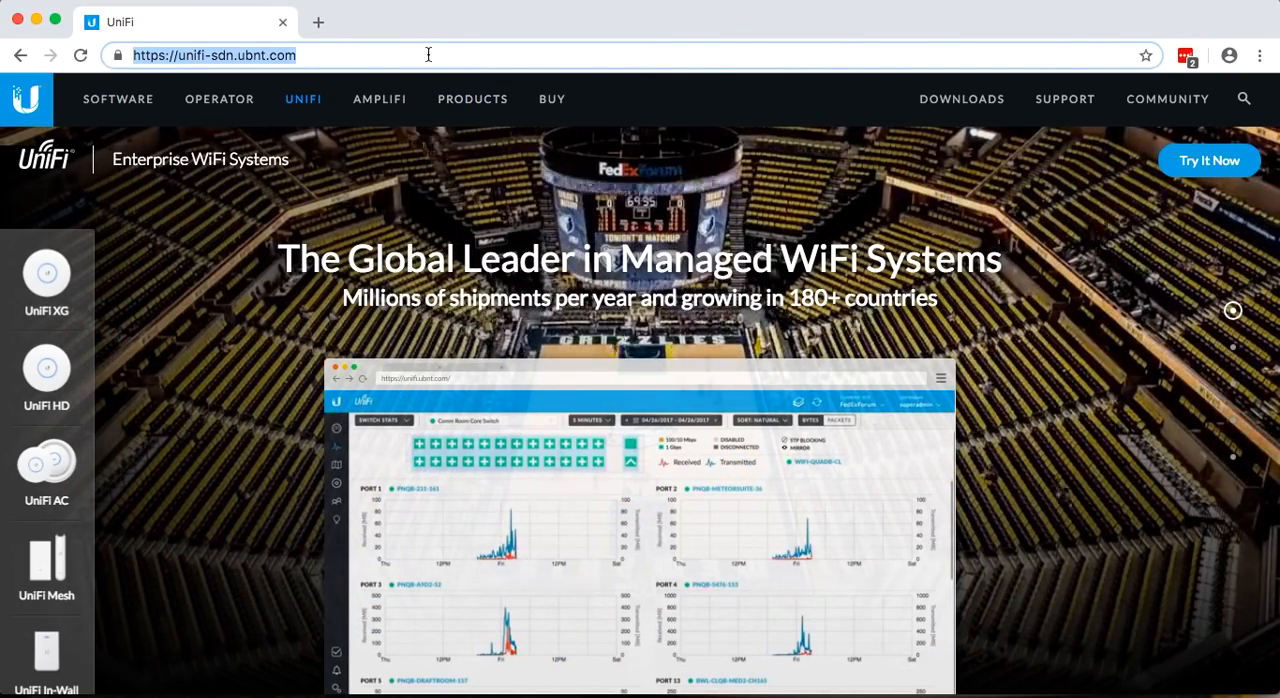
pyautogui.write('192.168')
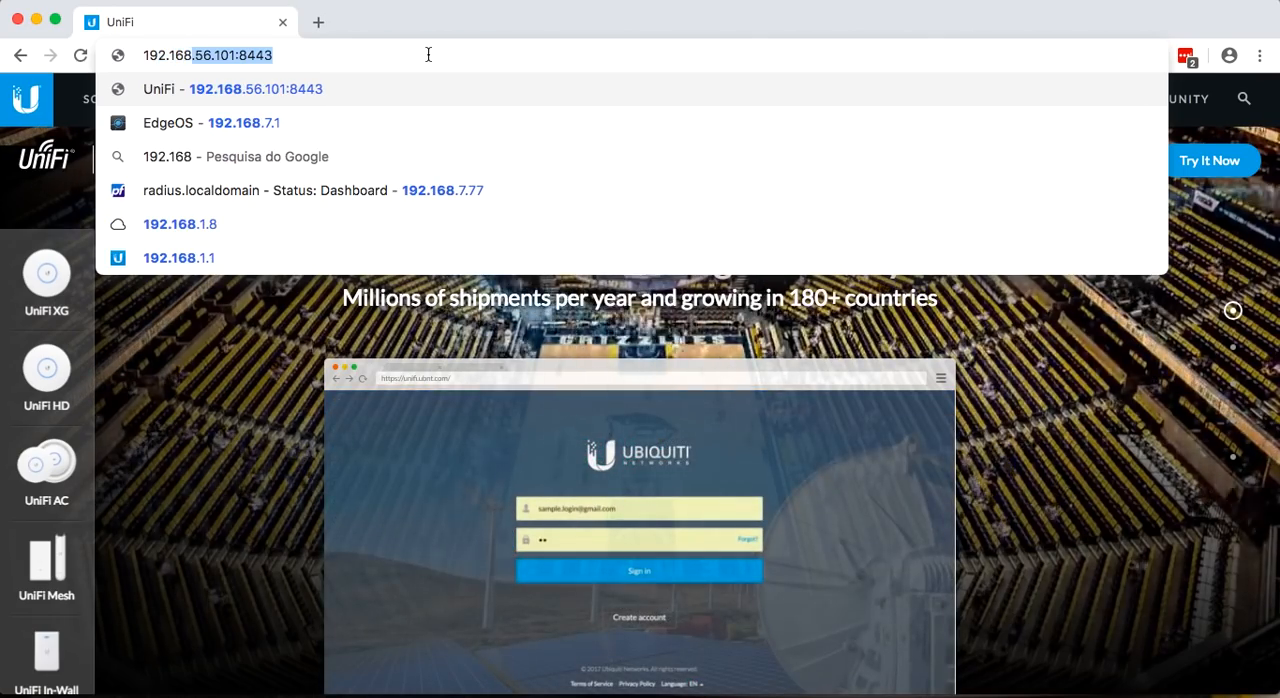
pyautogui.write('.1.1')
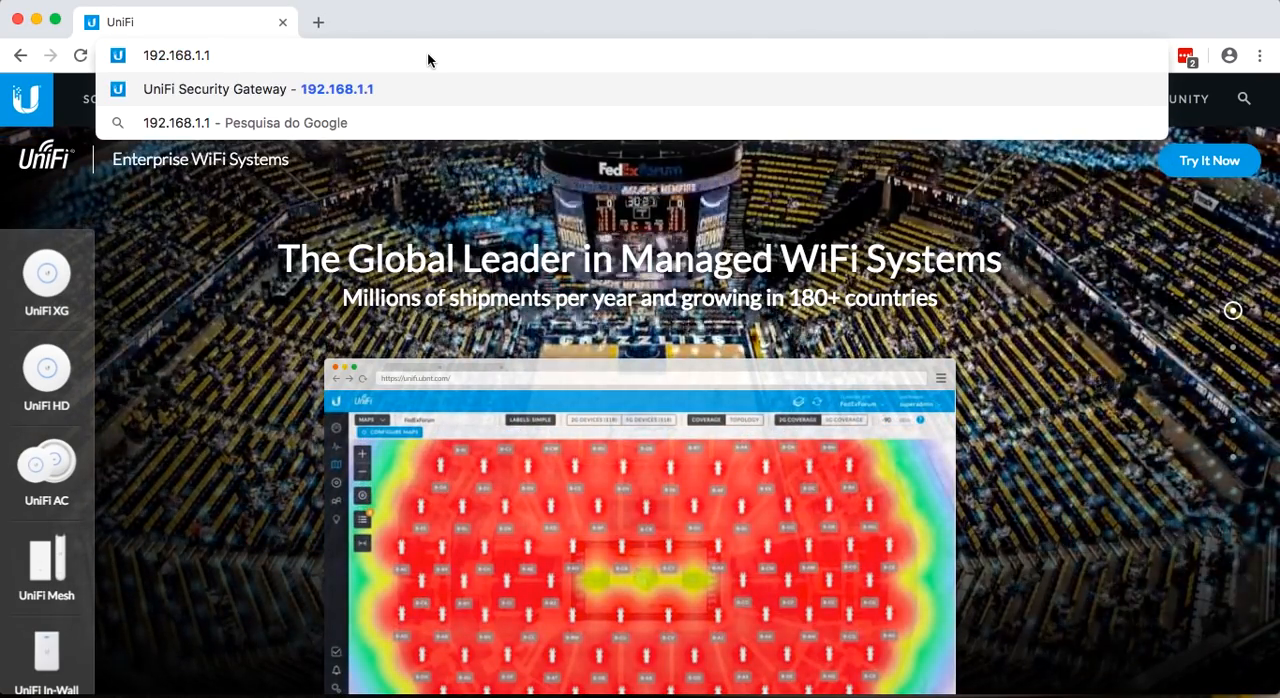
pyautogui.press('Return')
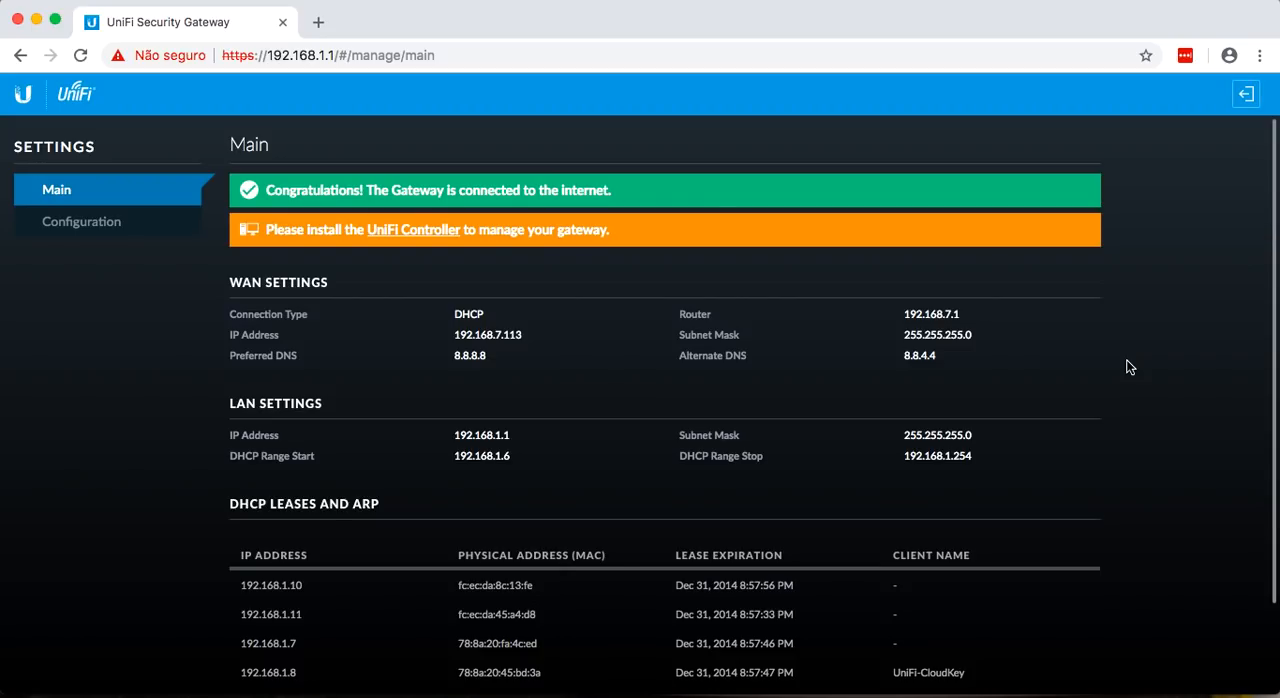
# Locate the UniFi Cloud Key in the gateway's DHCP leases and open its address, 192.168.1.8, in a new tab.
pyautogui.scroll(-2, 1125, 423)
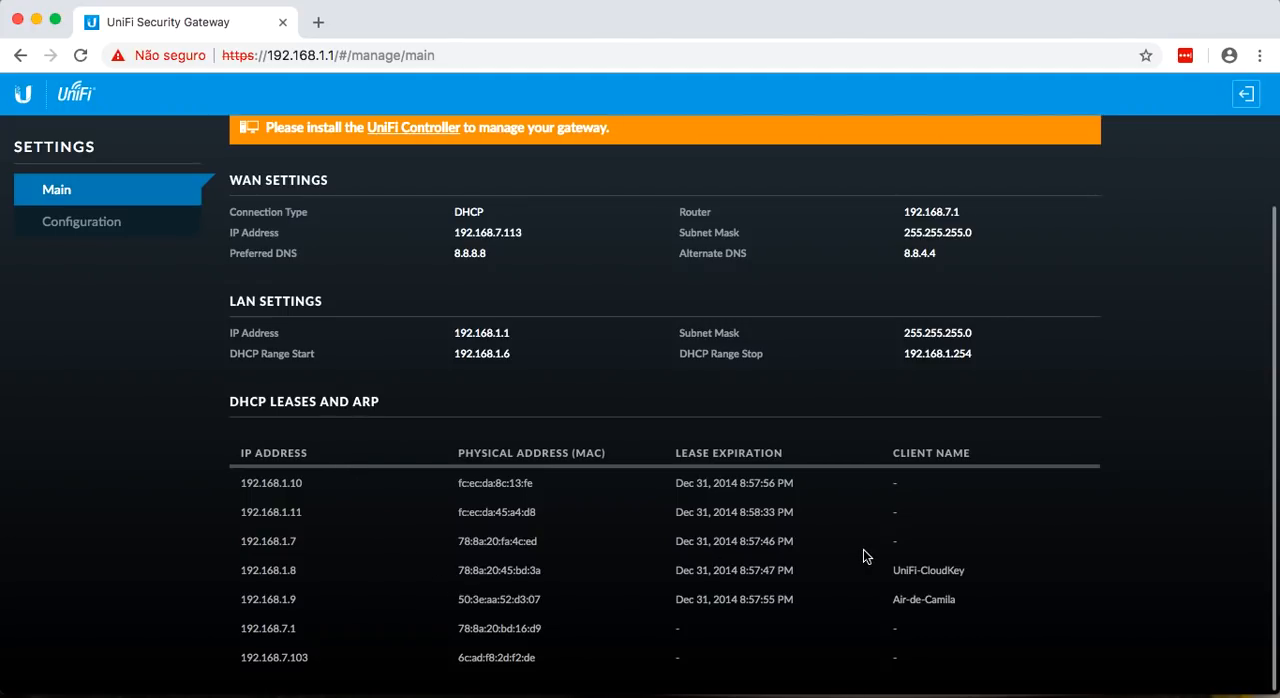
pyautogui.moveTo(966, 572); pyautogui.dragTo(896, 570)
pyautogui.click(531, 565)
pyautogui.click(318, 23)
pyautogui.write('192')
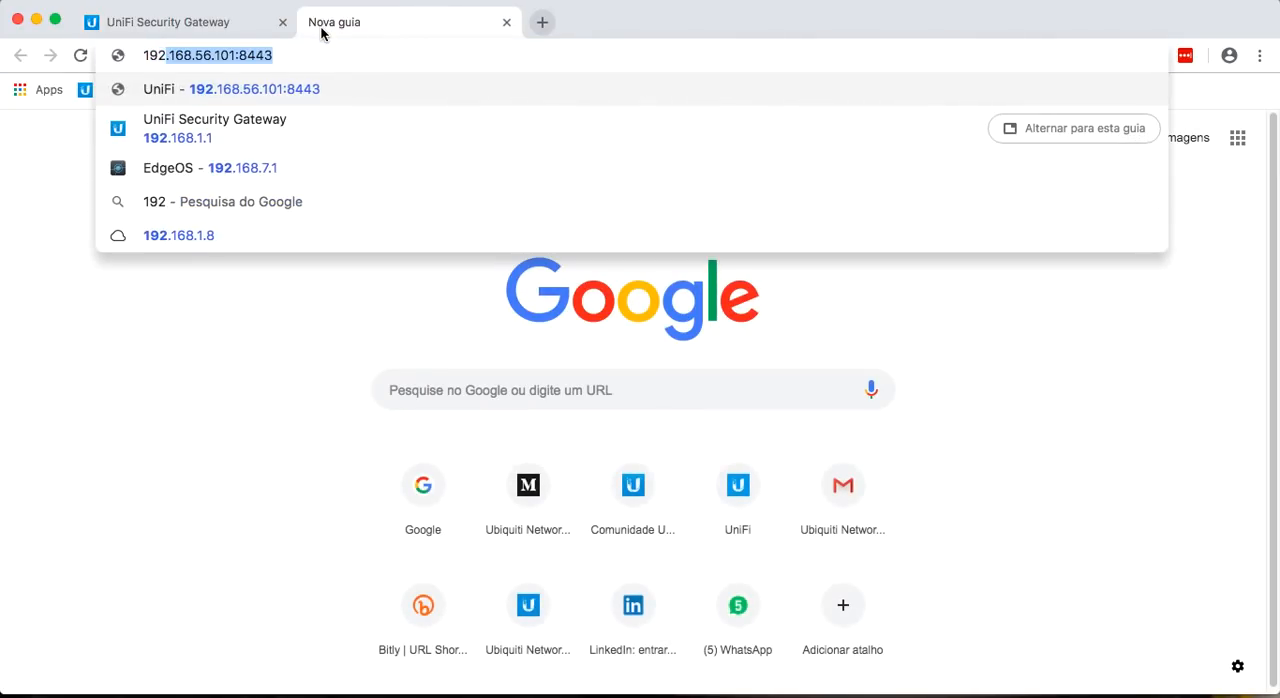
pyautogui.write('.168.1.')
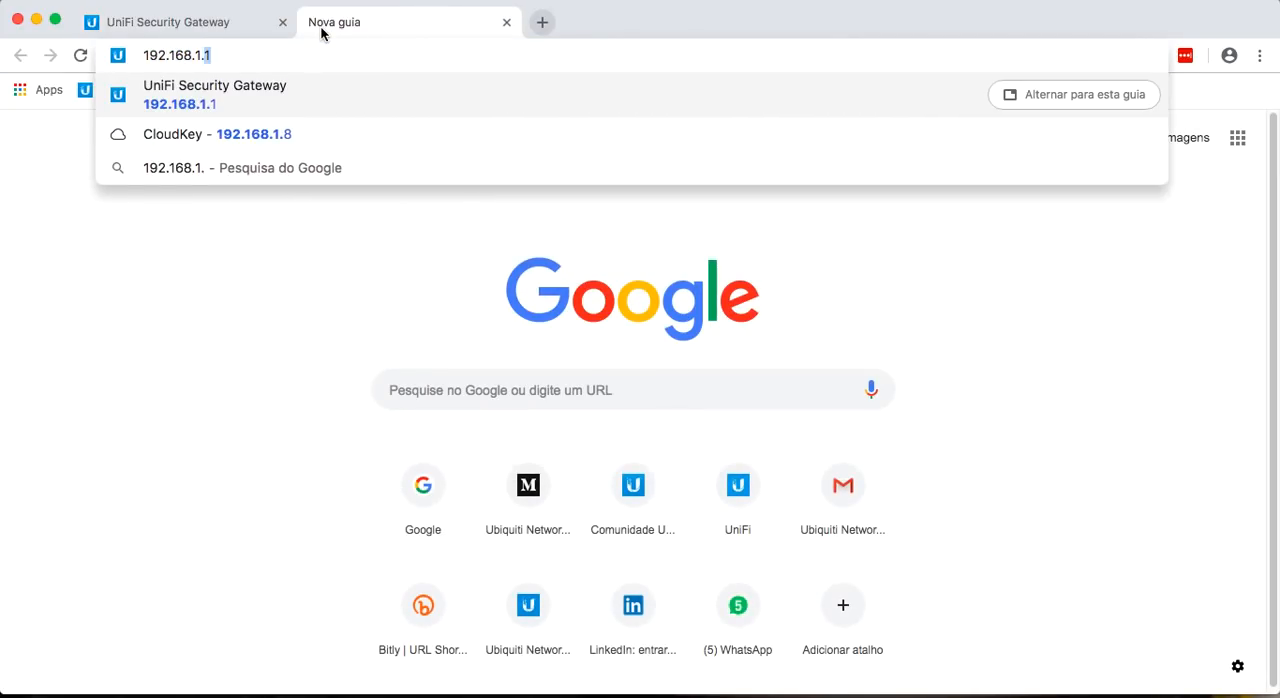
pyautogui.write('8')
pyautogui.press('Return')
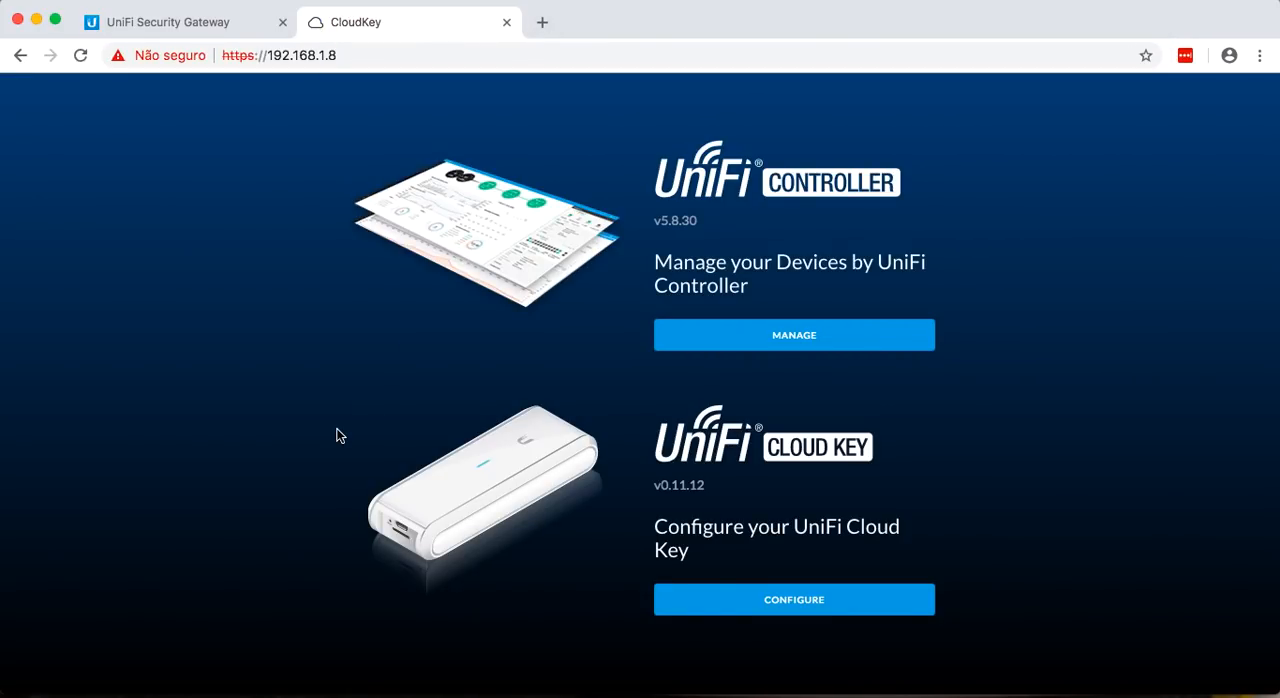
# Return to the gateway page, then launch the UBNT Discovery app from Chrome's apps page.
pyautogui.click(171, 24)
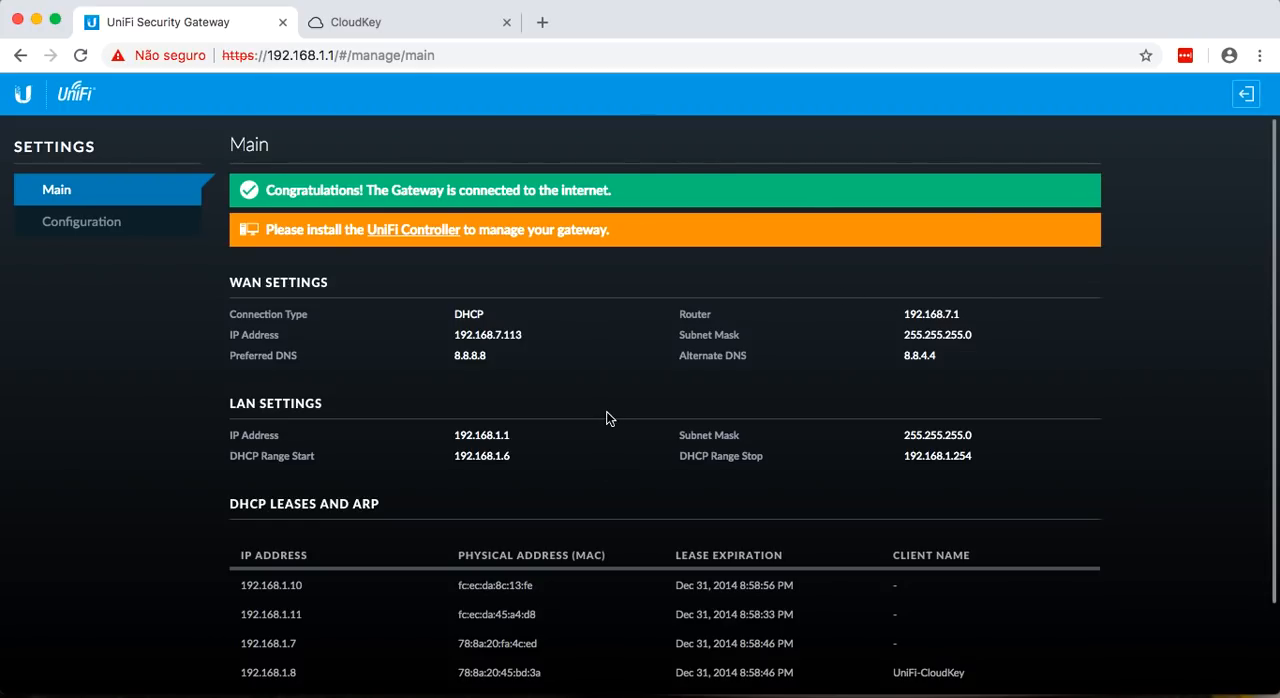
pyautogui.click(541, 23)
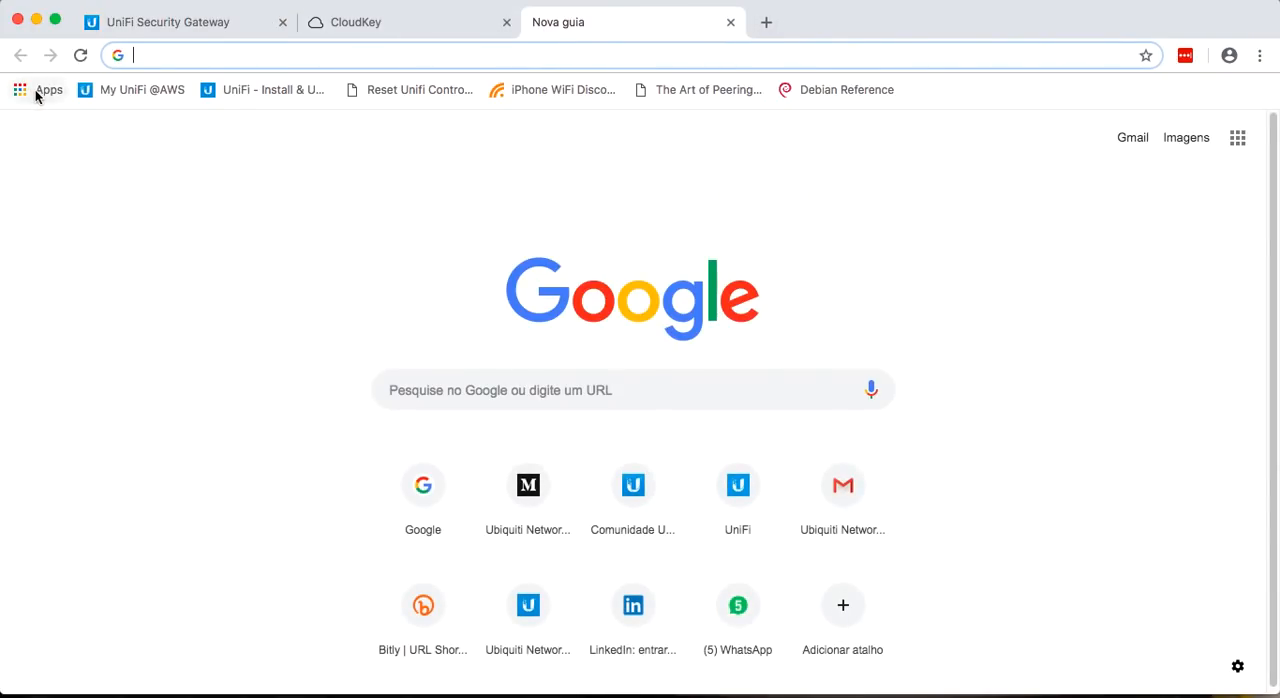
pyautogui.click(36, 92)
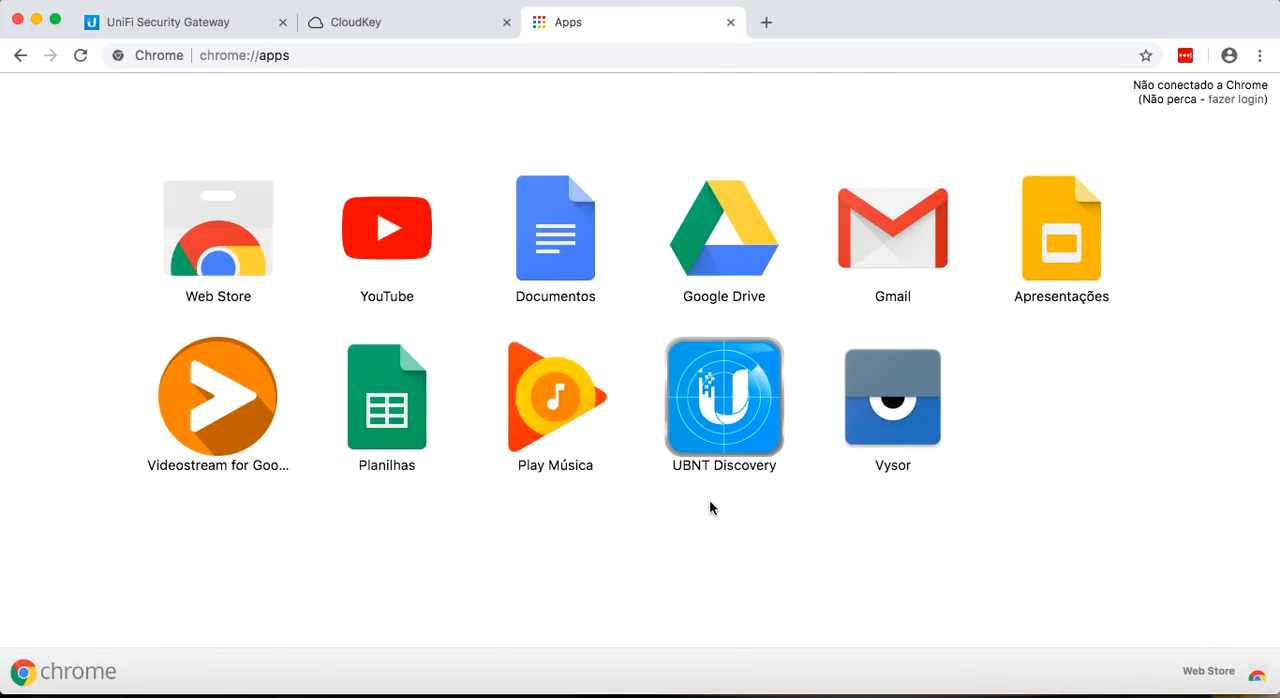
pyautogui.click(706, 442)
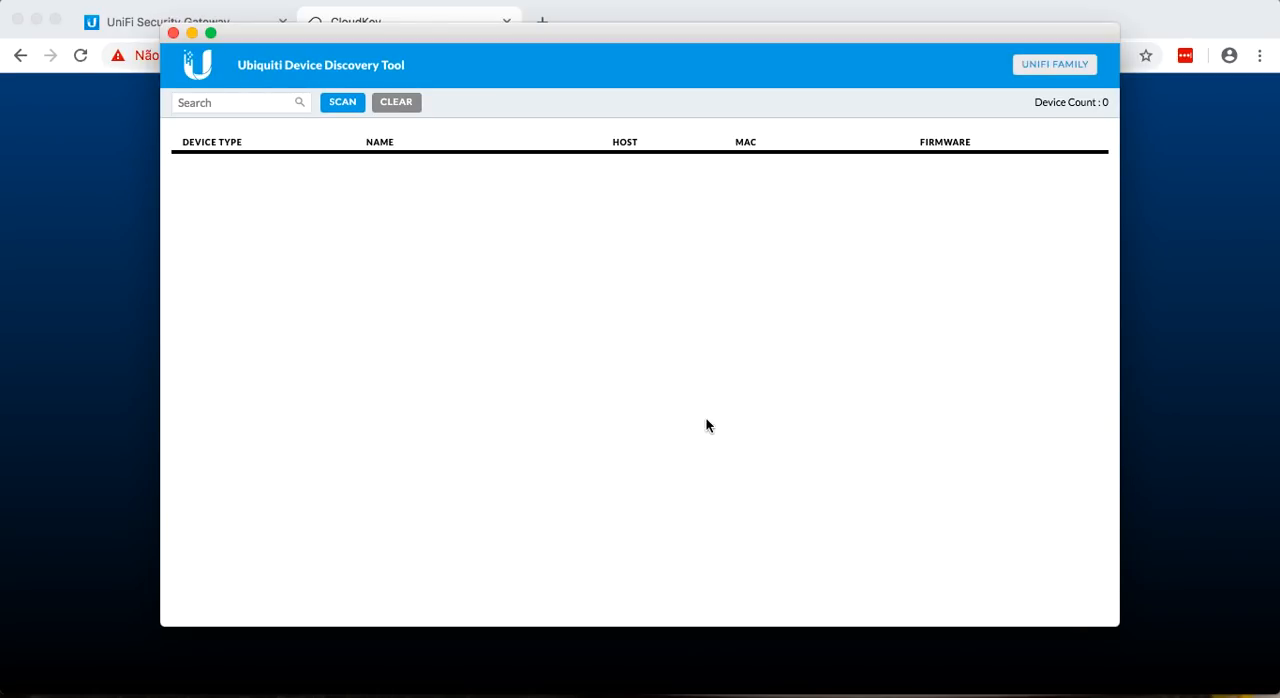
# Scan the network for UniFi family devices, including the Cloud Key, and minimize the discovery tool.
pyautogui.click(356, 106)
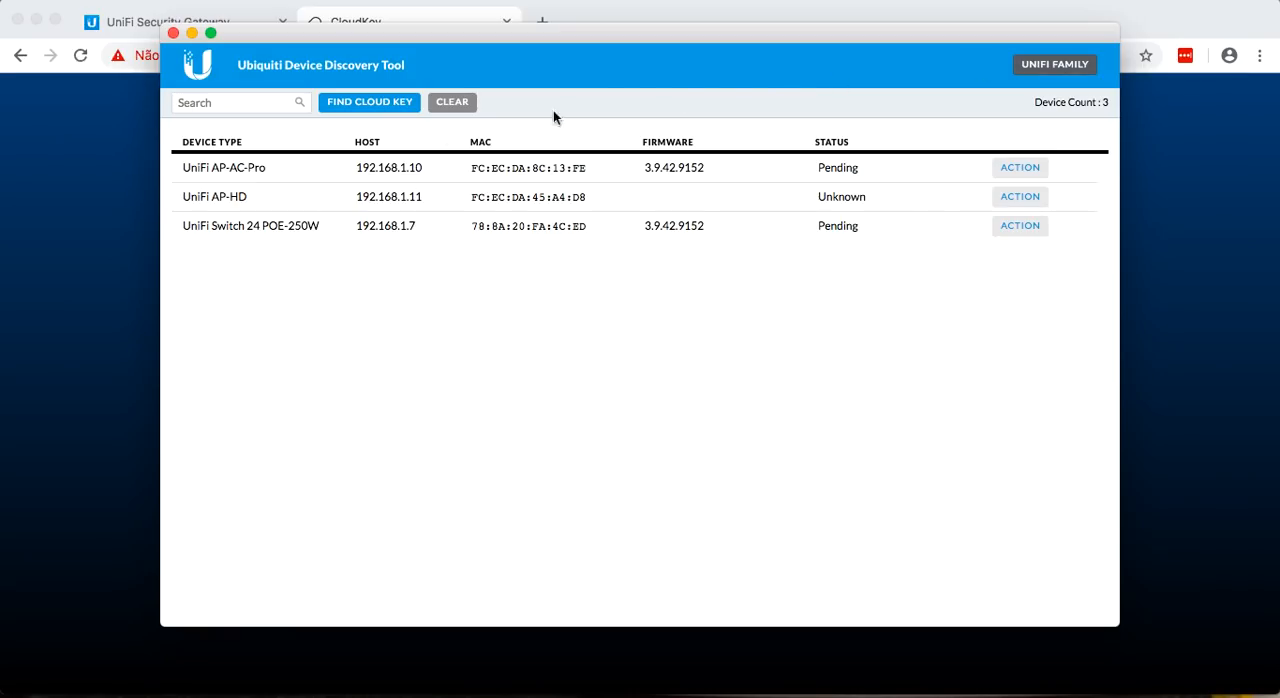
pyautogui.click(370, 102)
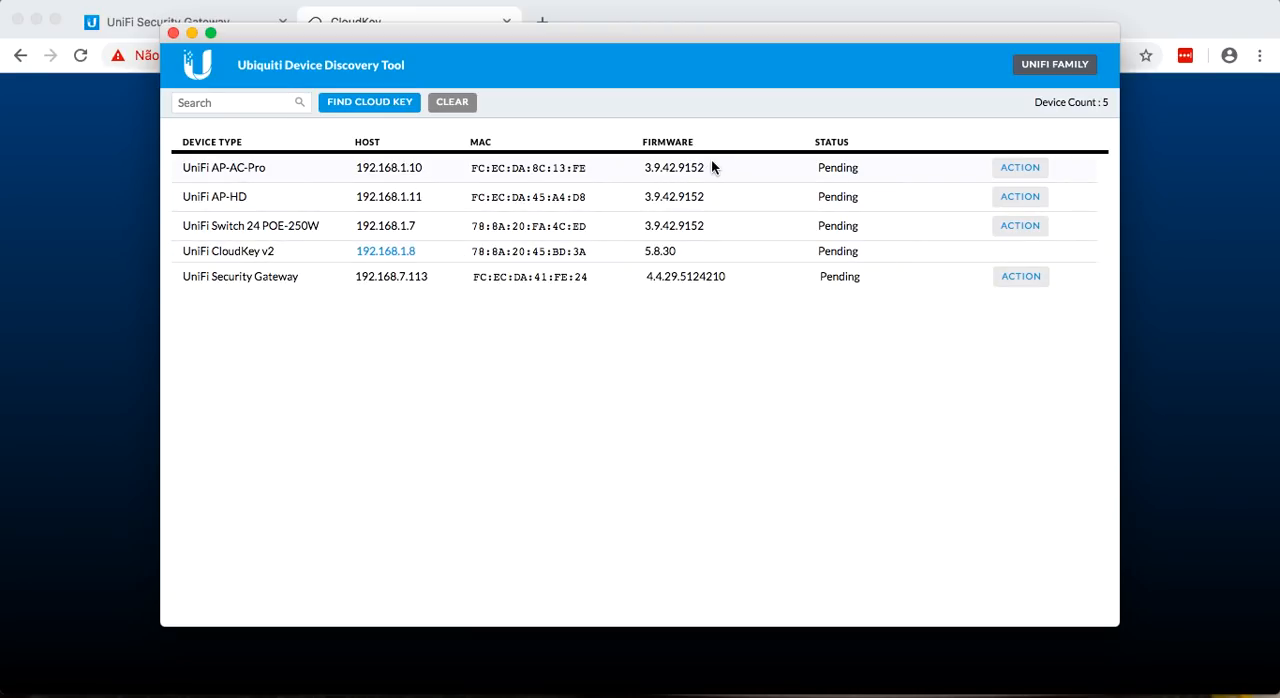
pyautogui.click(192, 34)
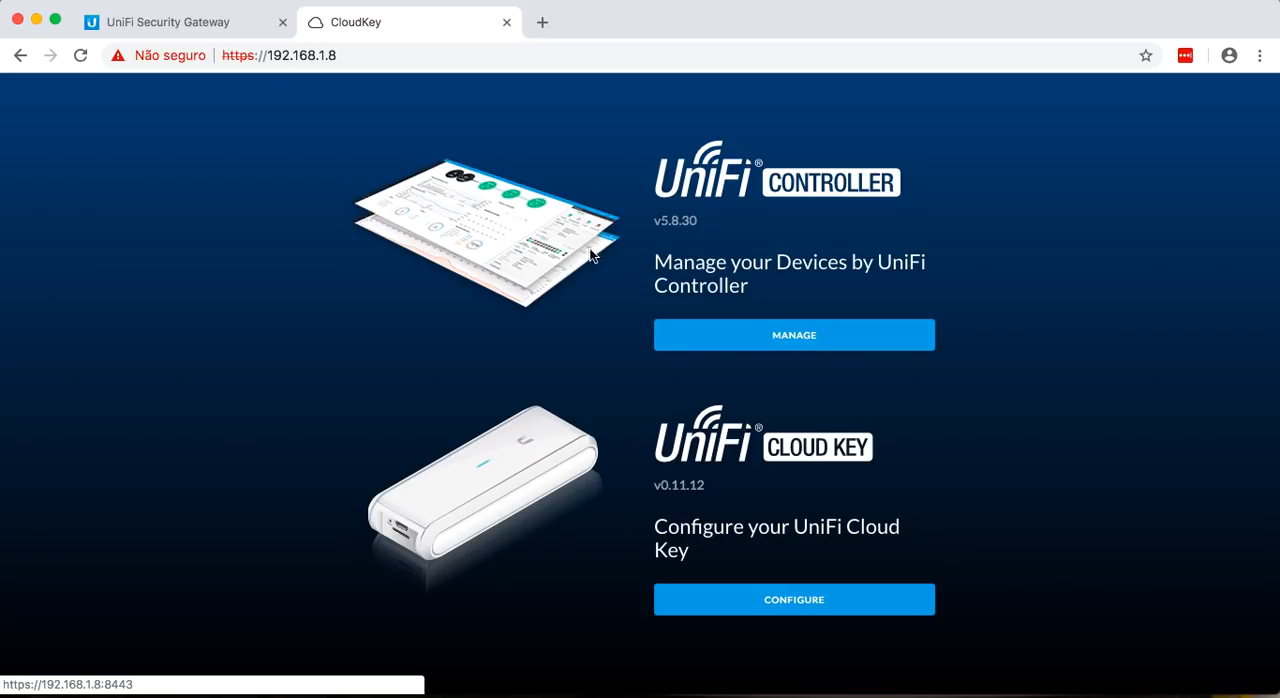
# Open the UniFi Controller's setup wizard from the Cloud Key page and set the country to Brazil.
pyautogui.click(767, 333)
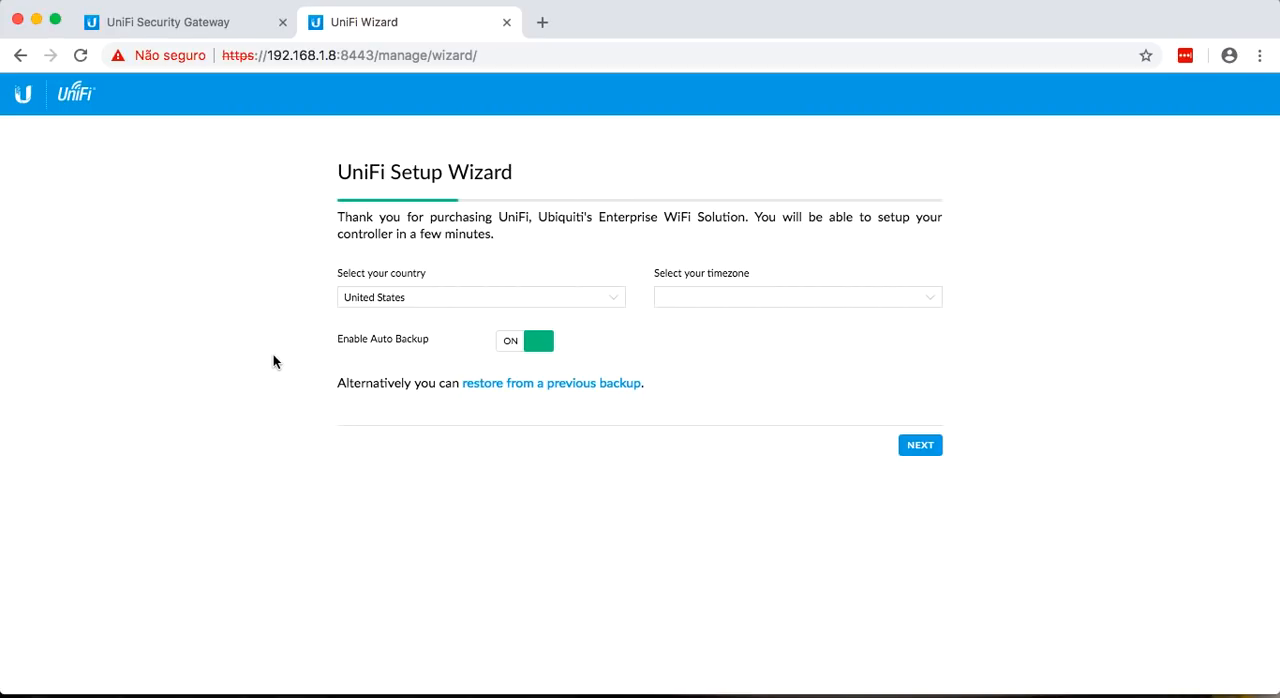
pyautogui.click(480, 301)
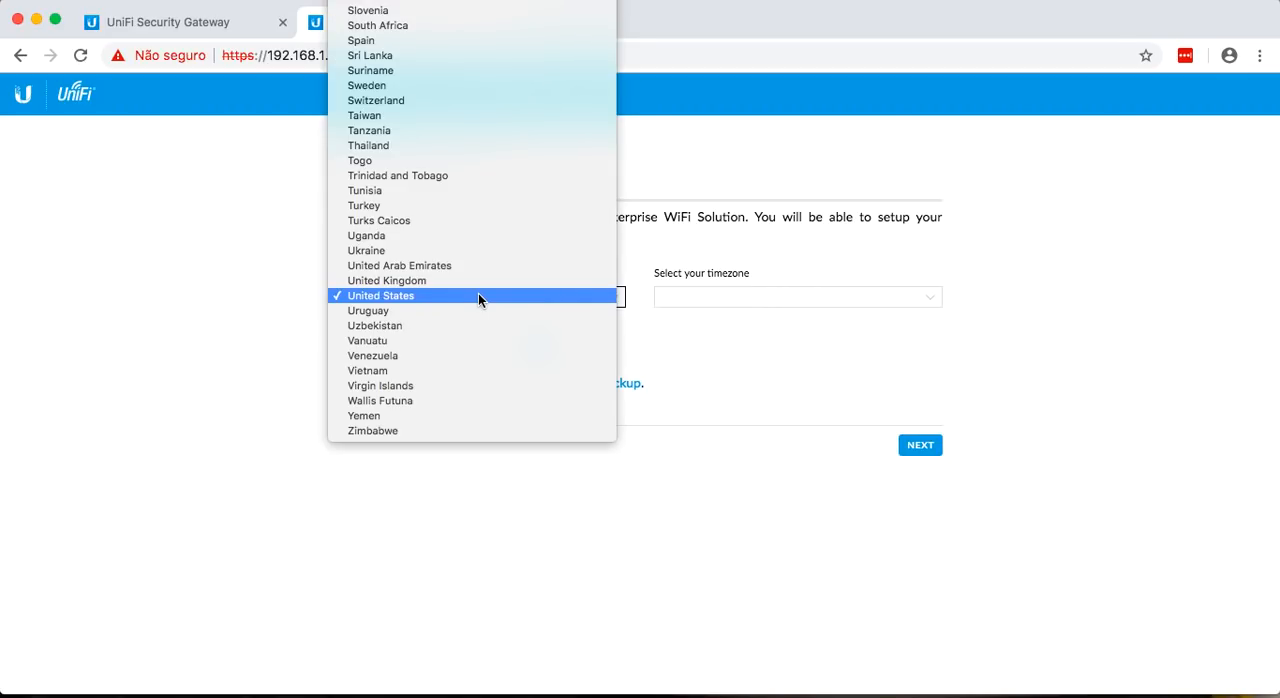
pyautogui.scroll(15, 478, 297)
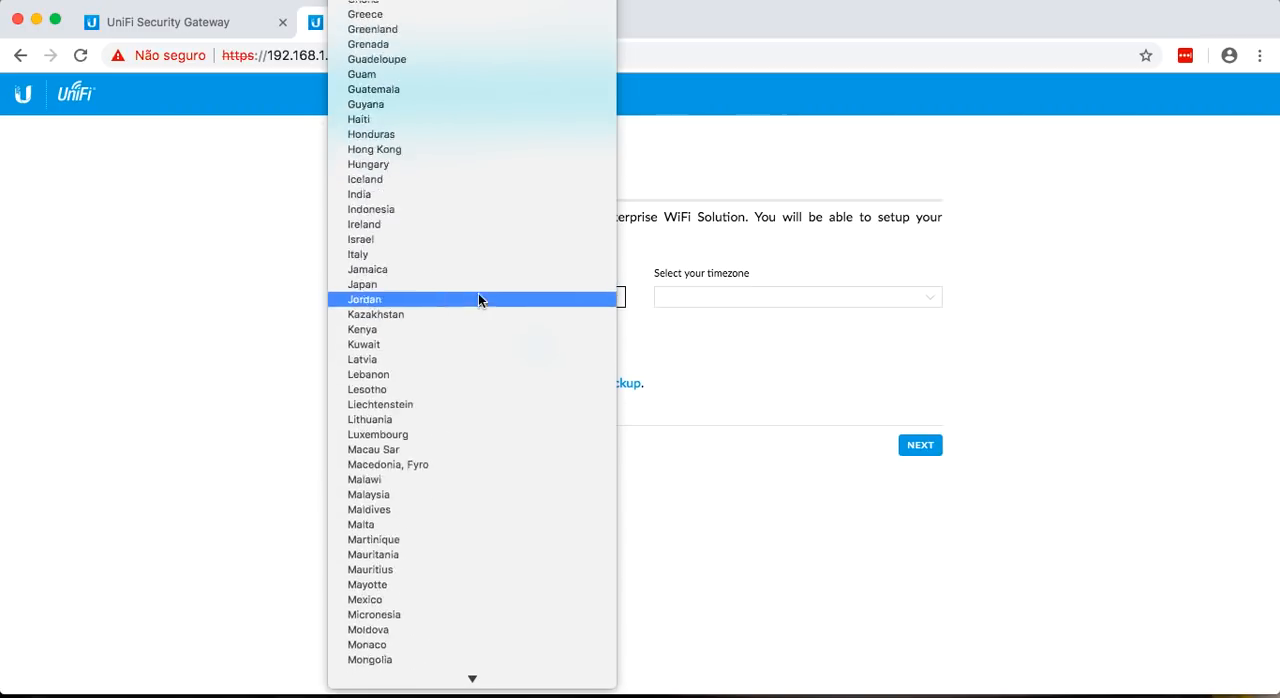
pyautogui.scroll(5, 398, 93)
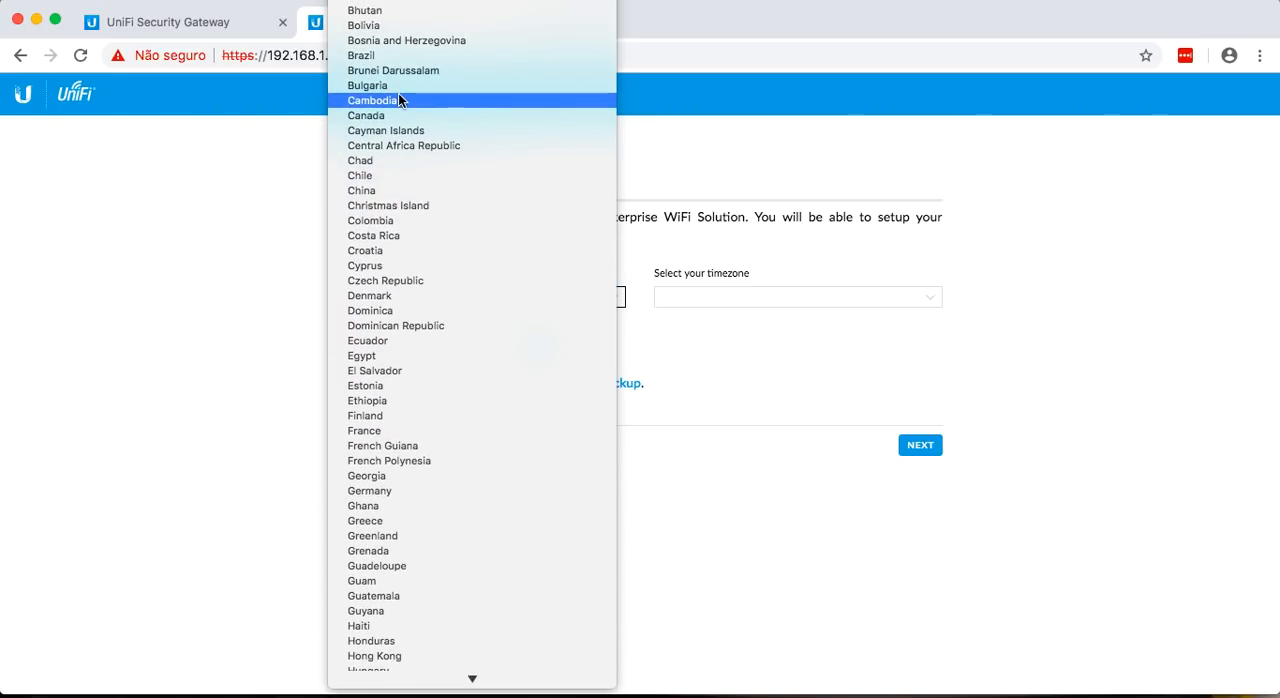
pyautogui.click(373, 56)
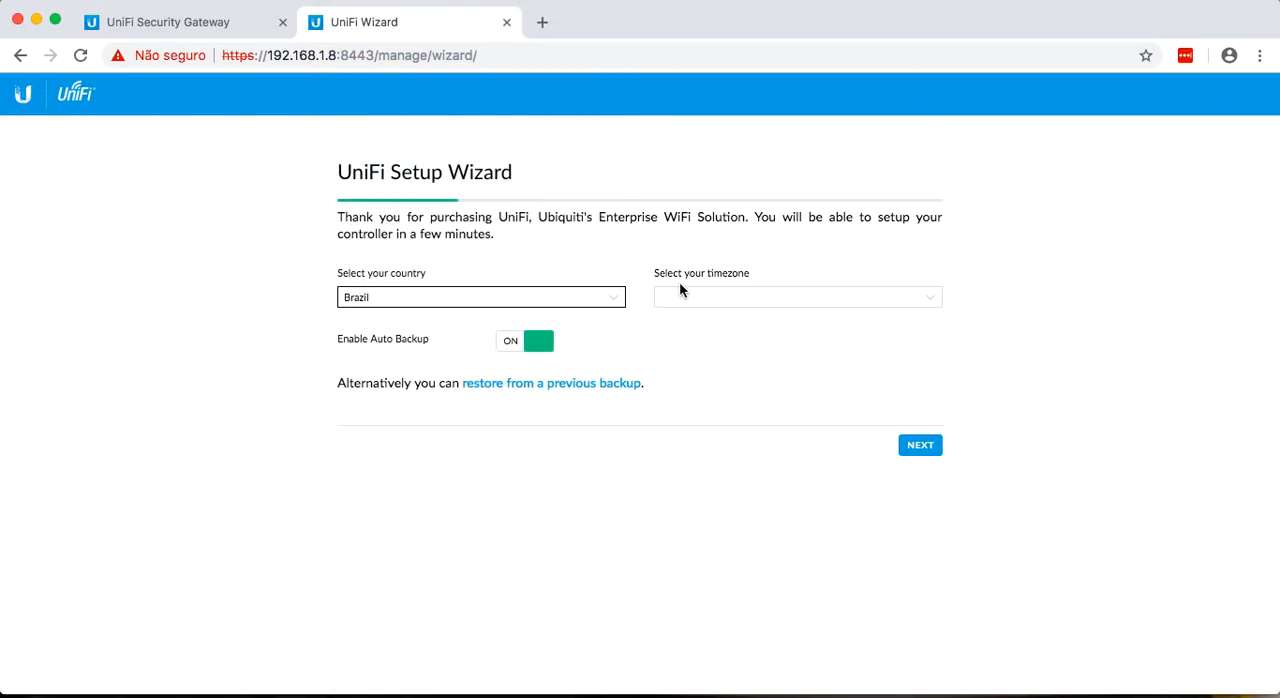
# Set the controller's timezone to (UTC-03:00) Sao Paulo.
pyautogui.click(700, 297)
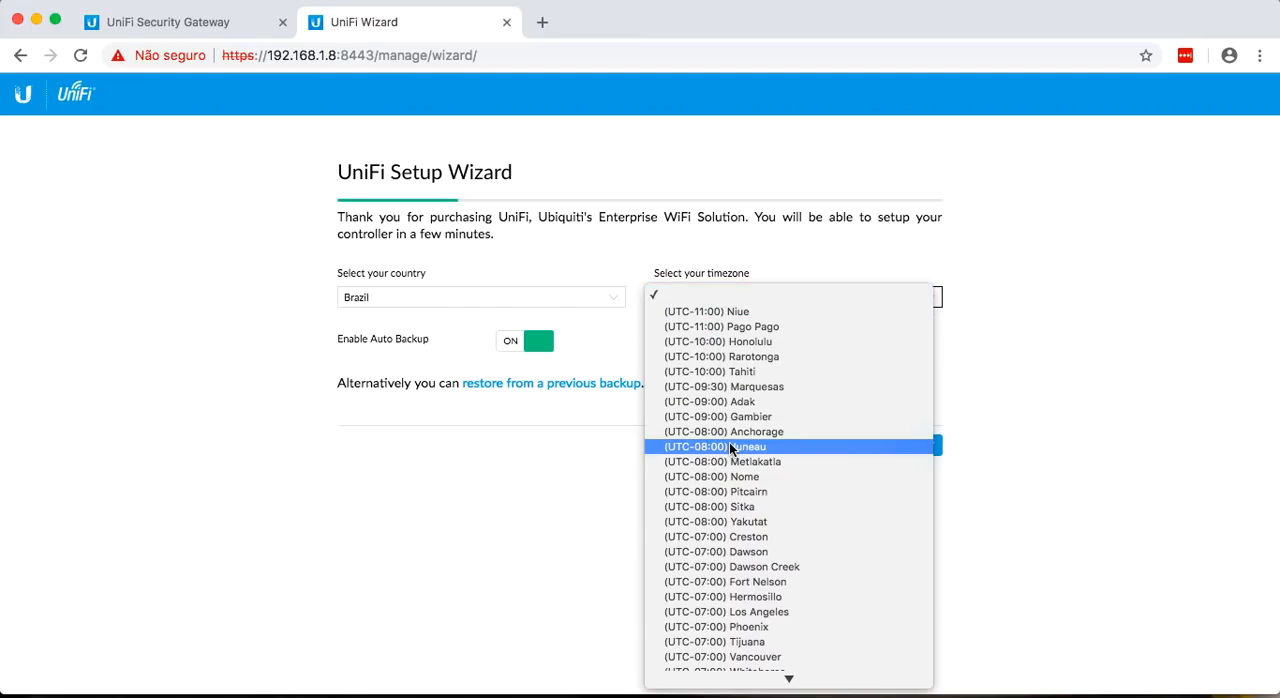
pyautogui.scroll(-10, 730, 449)
pyautogui.scroll(-18, 730, 449)
pyautogui.scroll(-10, 733, 463)
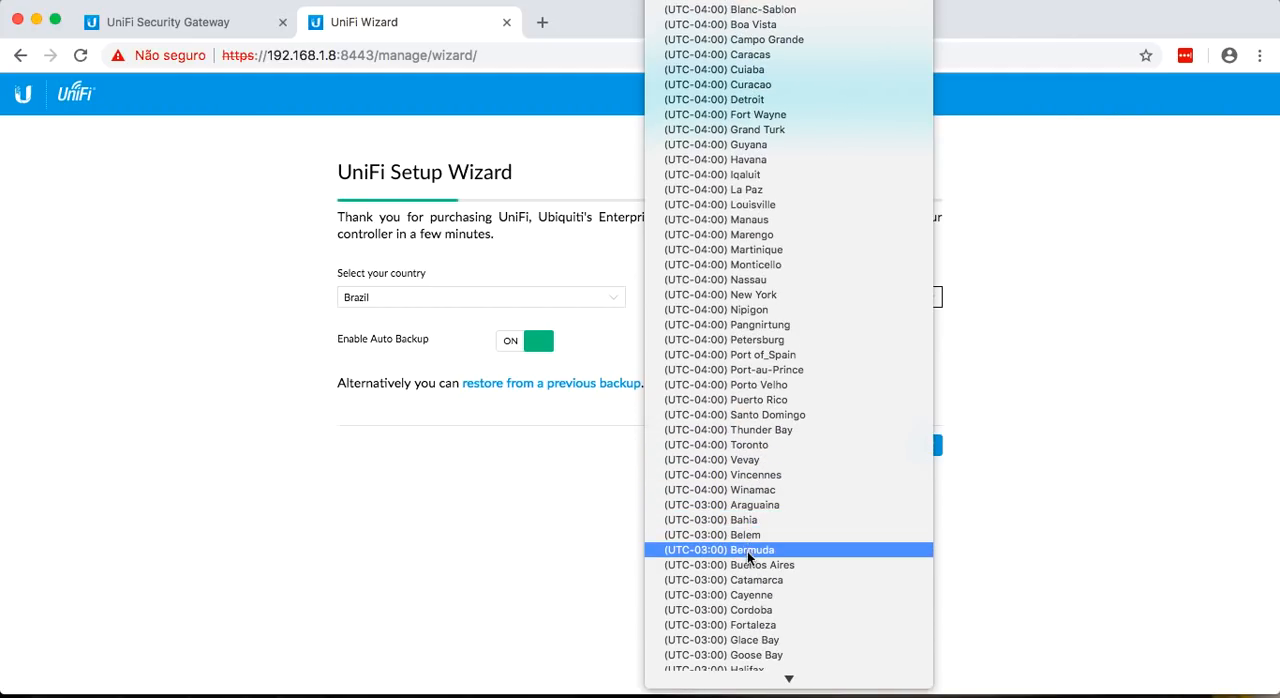
pyautogui.scroll(-2, 748, 567)
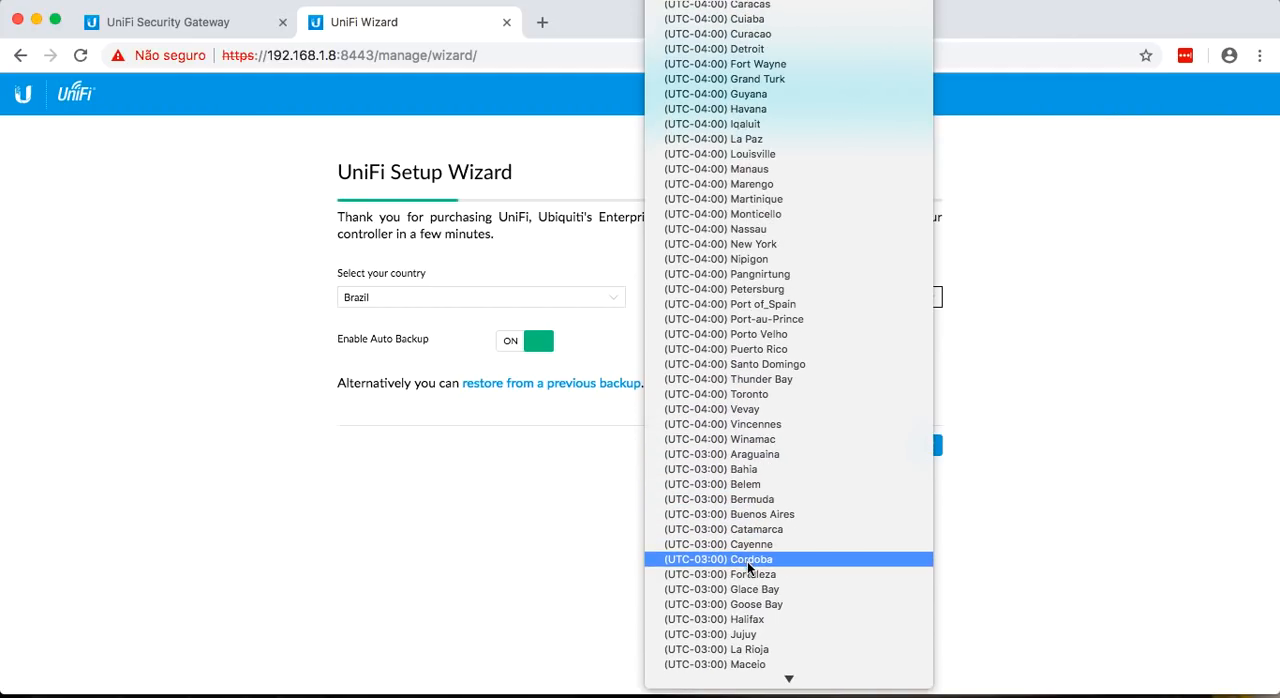
pyautogui.scroll(-3, 748, 567)
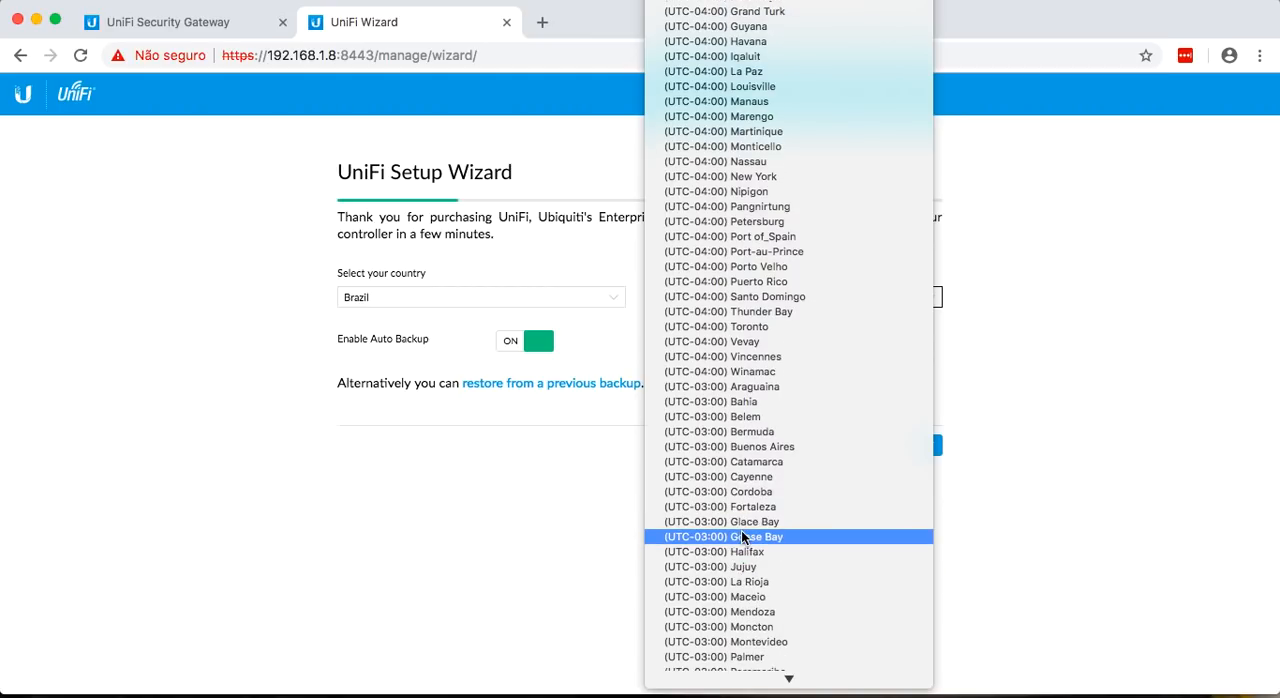
pyautogui.scroll(-3, 750, 560)
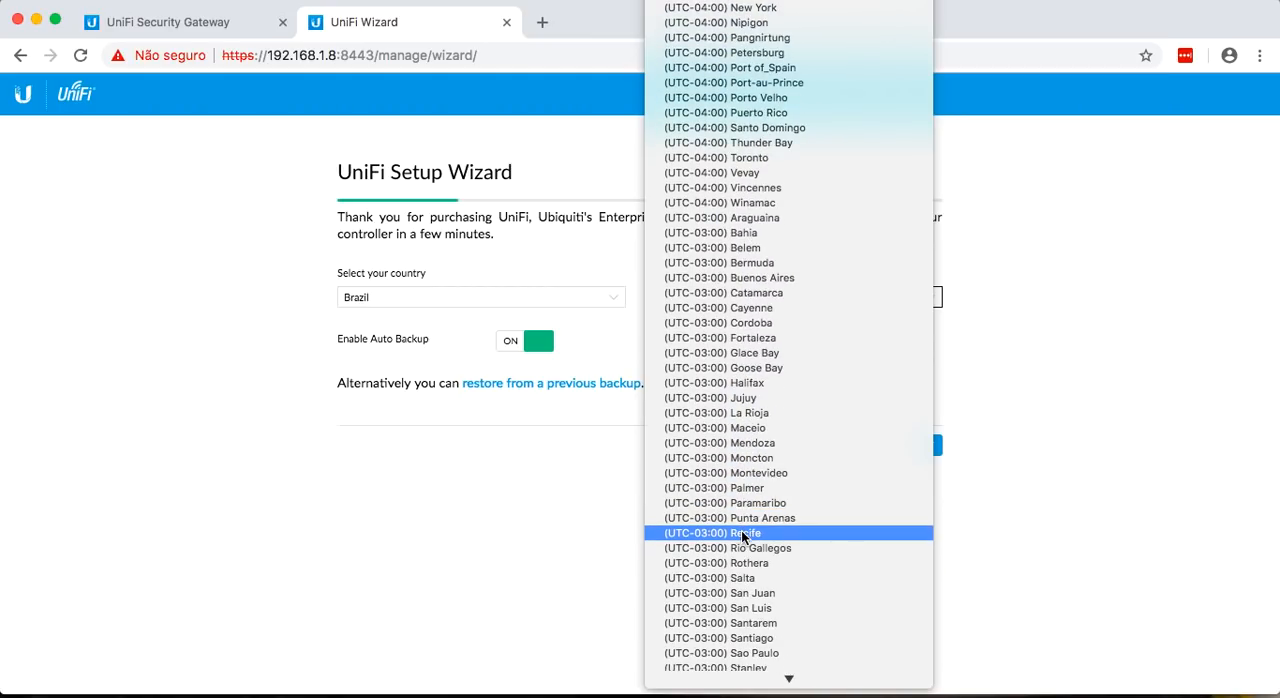
pyautogui.click(738, 655)
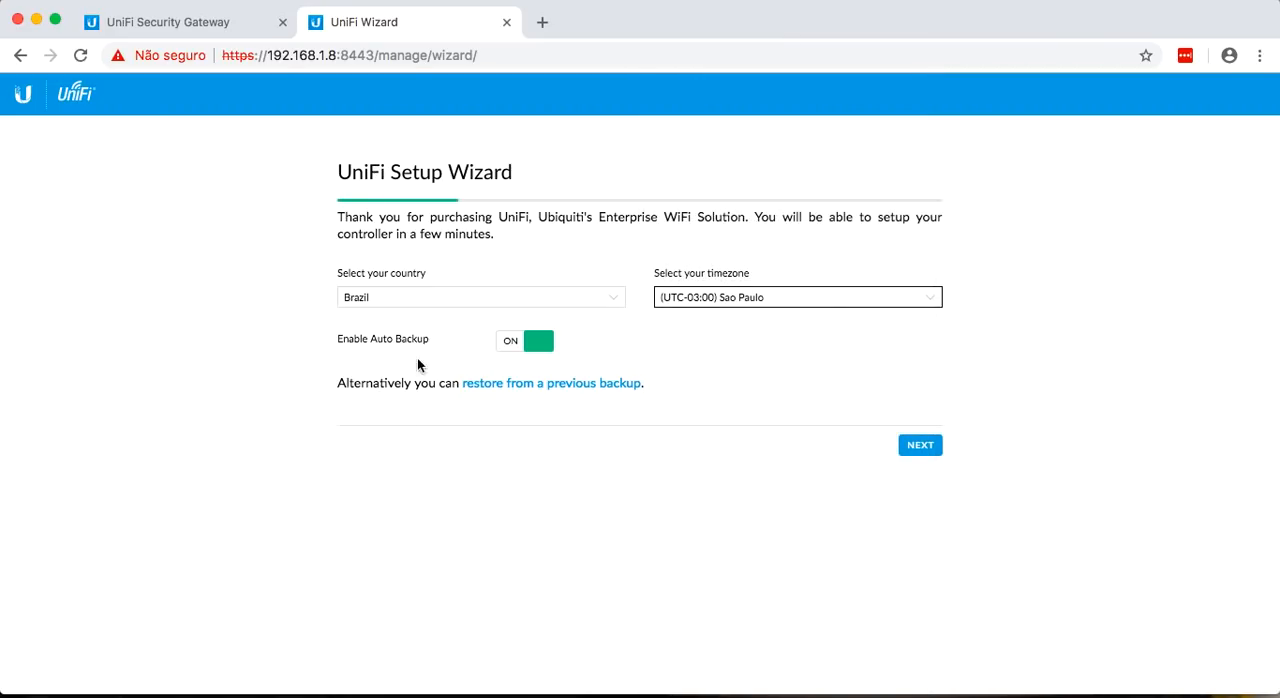
# Disable Auto Backup and advance the wizard to Controller Access without selecting any devices or configuring WiFi.
pyautogui.click(521, 344)
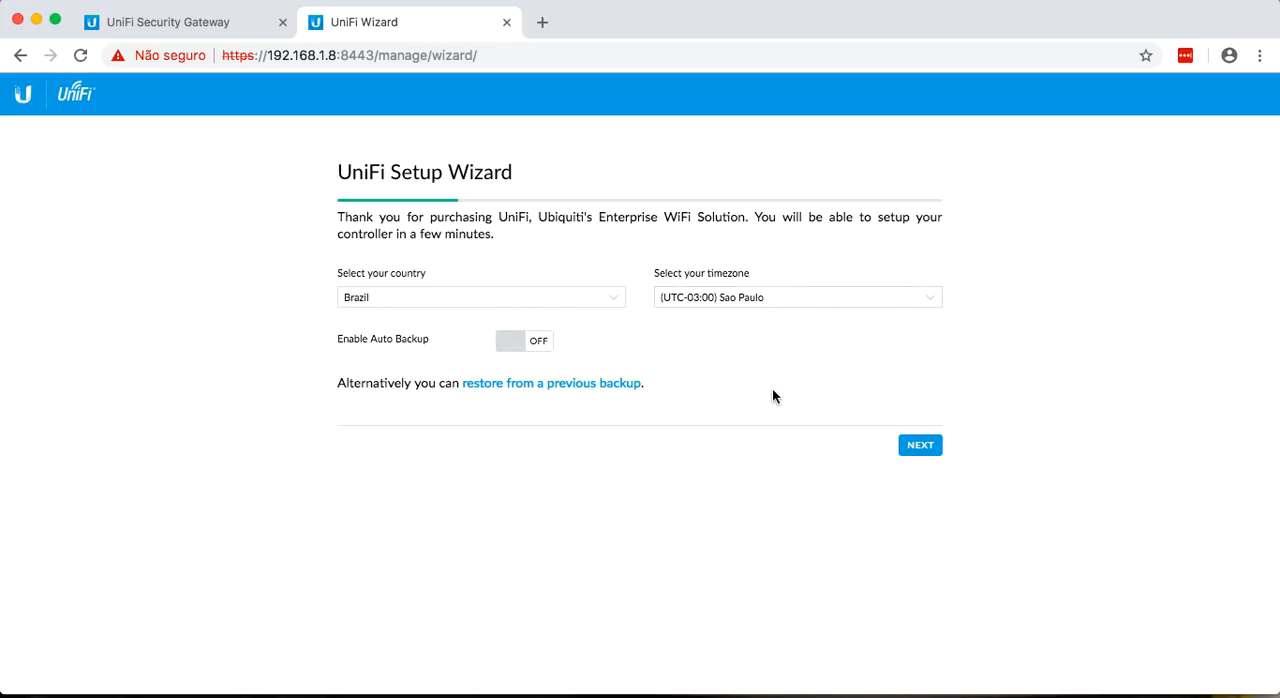
pyautogui.click(919, 447)
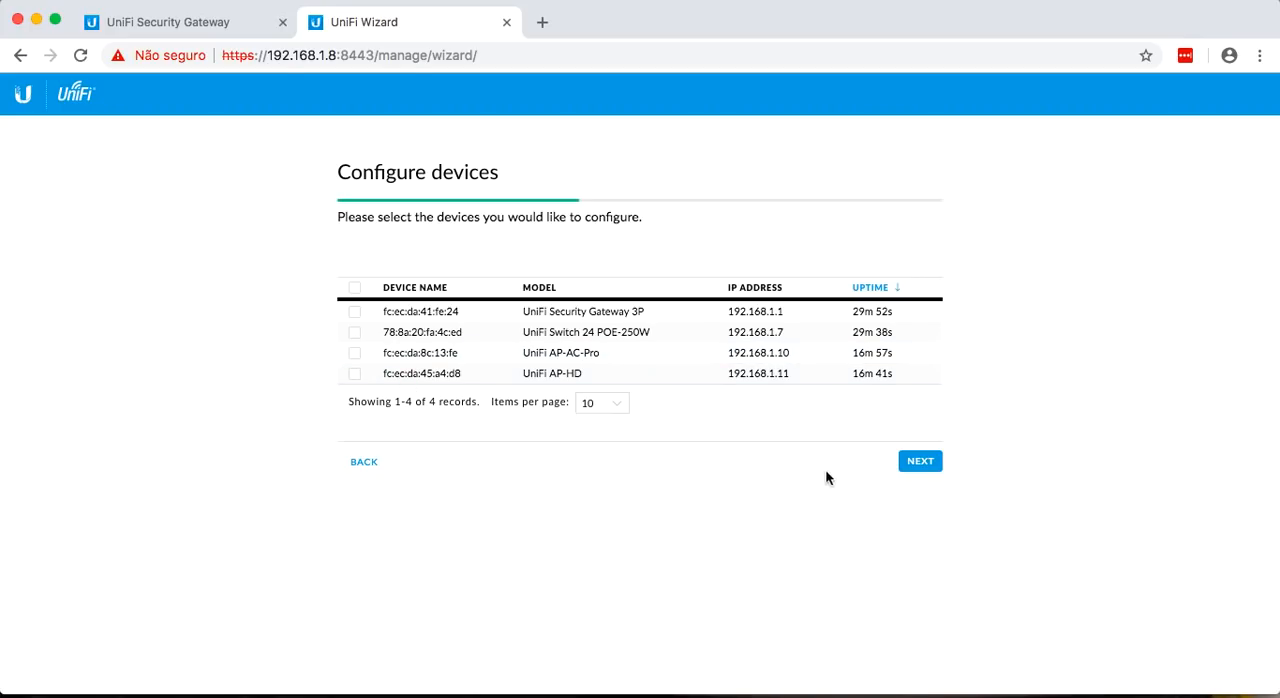
pyautogui.click(918, 462)
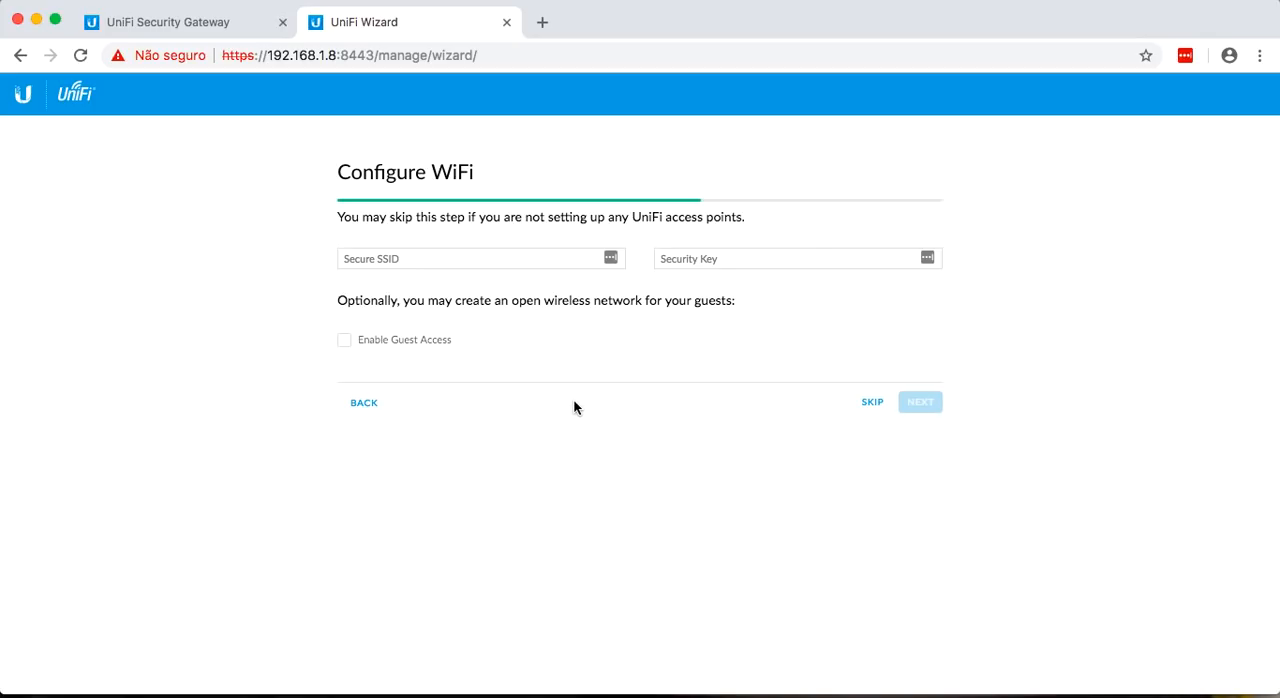
pyautogui.click(872, 404)
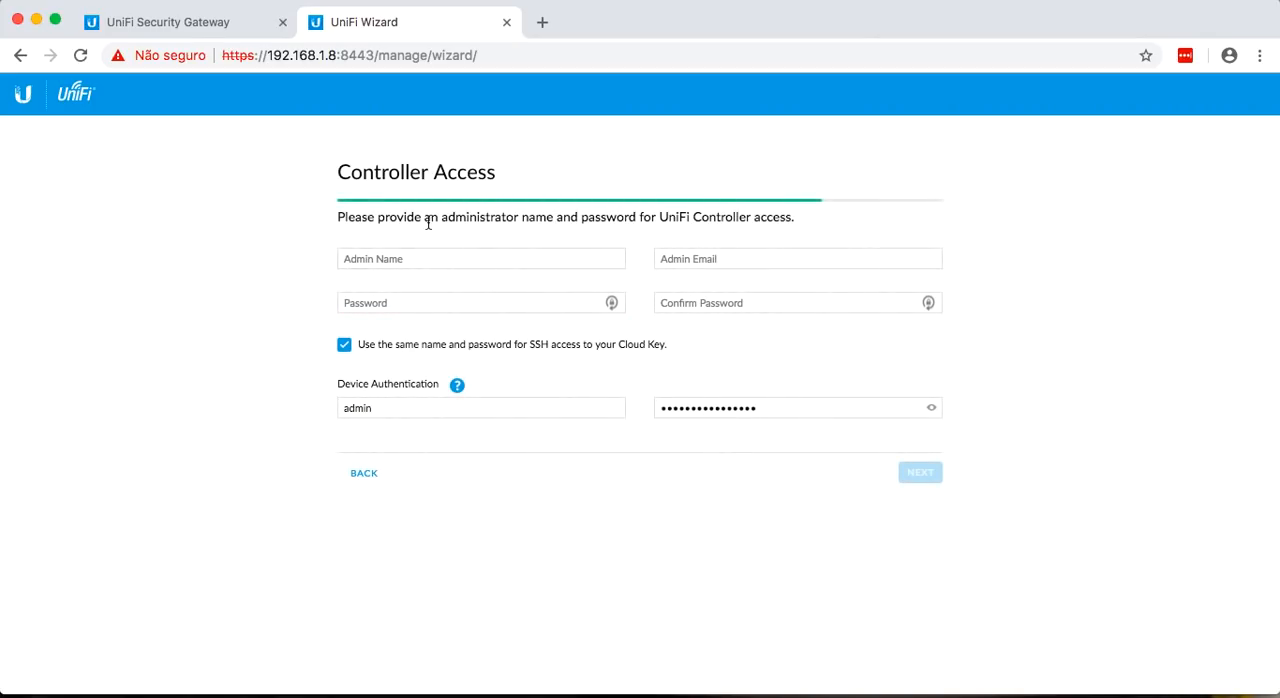
# Set the controller's admin name to ubnt and fill in the administrator's e-mail address.
pyautogui.click(453, 260)
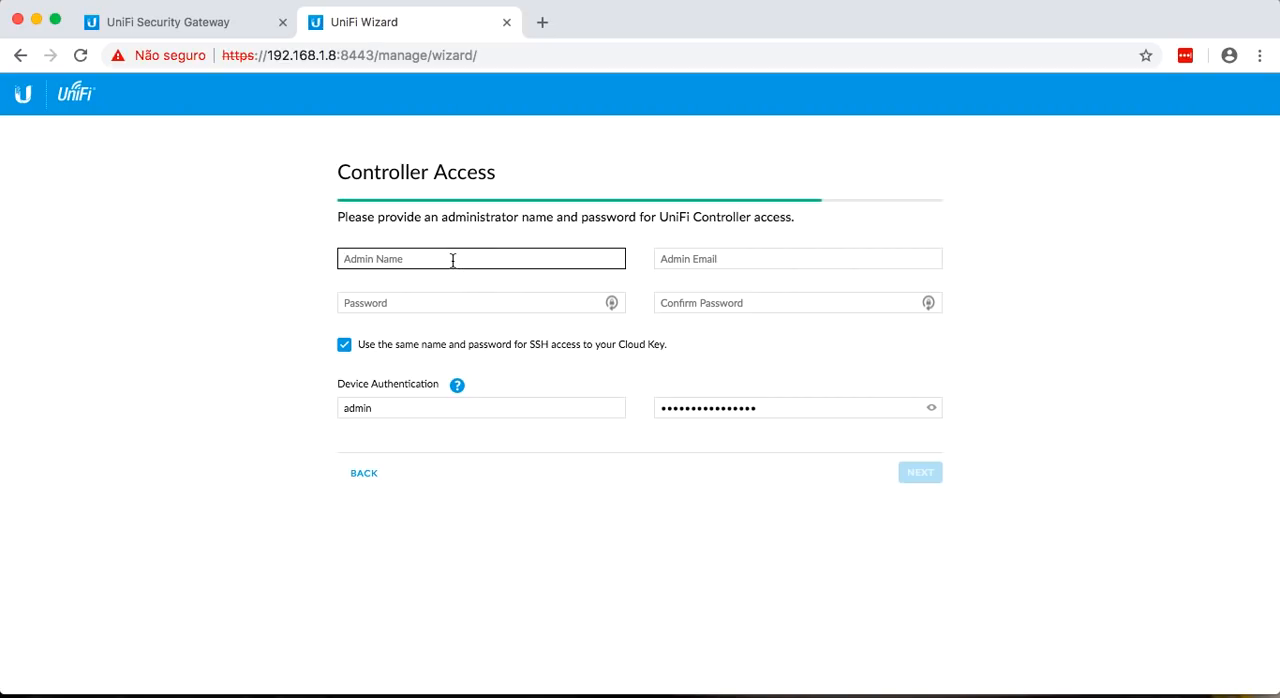
pyautogui.write('ubnt')
pyautogui.press('Tab')
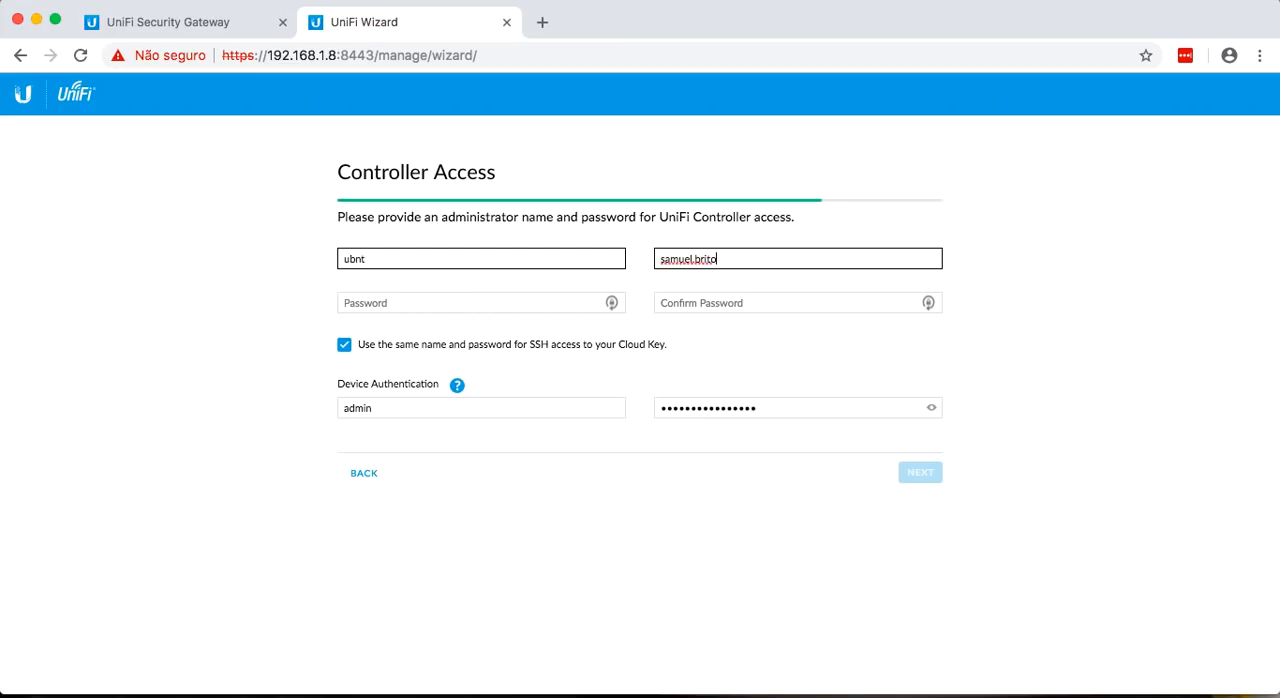
# Enter and confirm the administrator password, keeping the same name and password for SSH access to the Cloud Key.
pyautogui.click(385, 303)
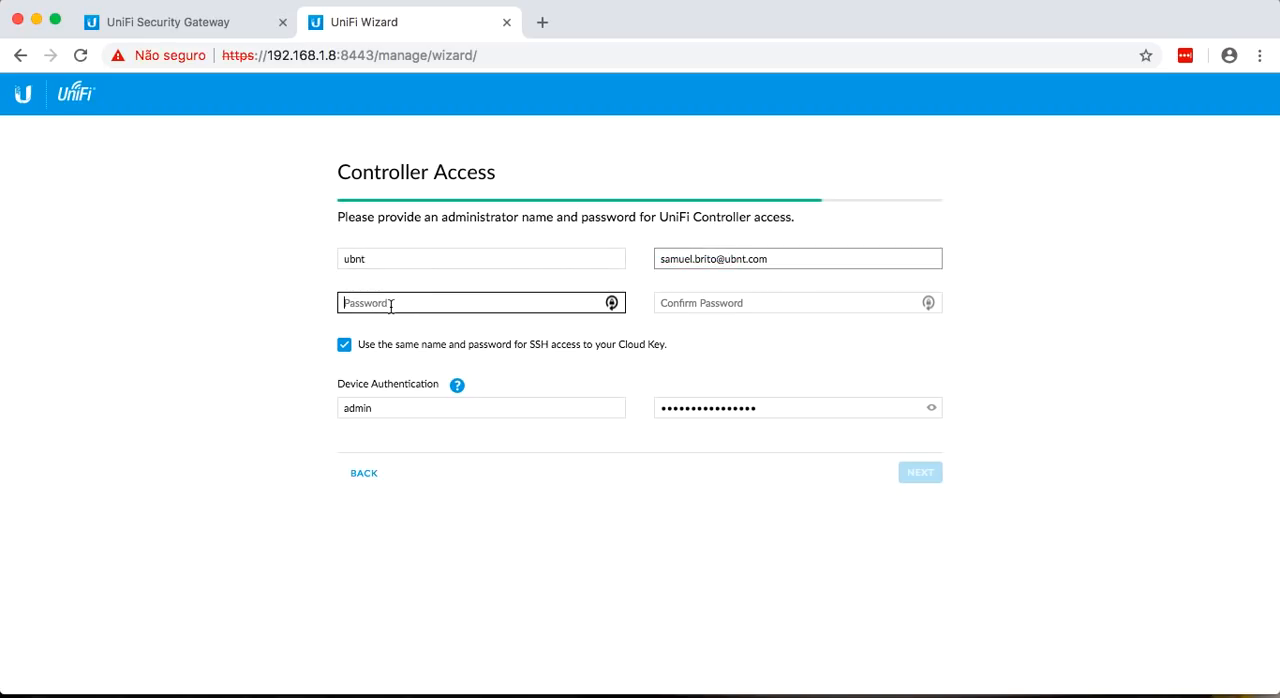
pyautogui.write('•••••••••')
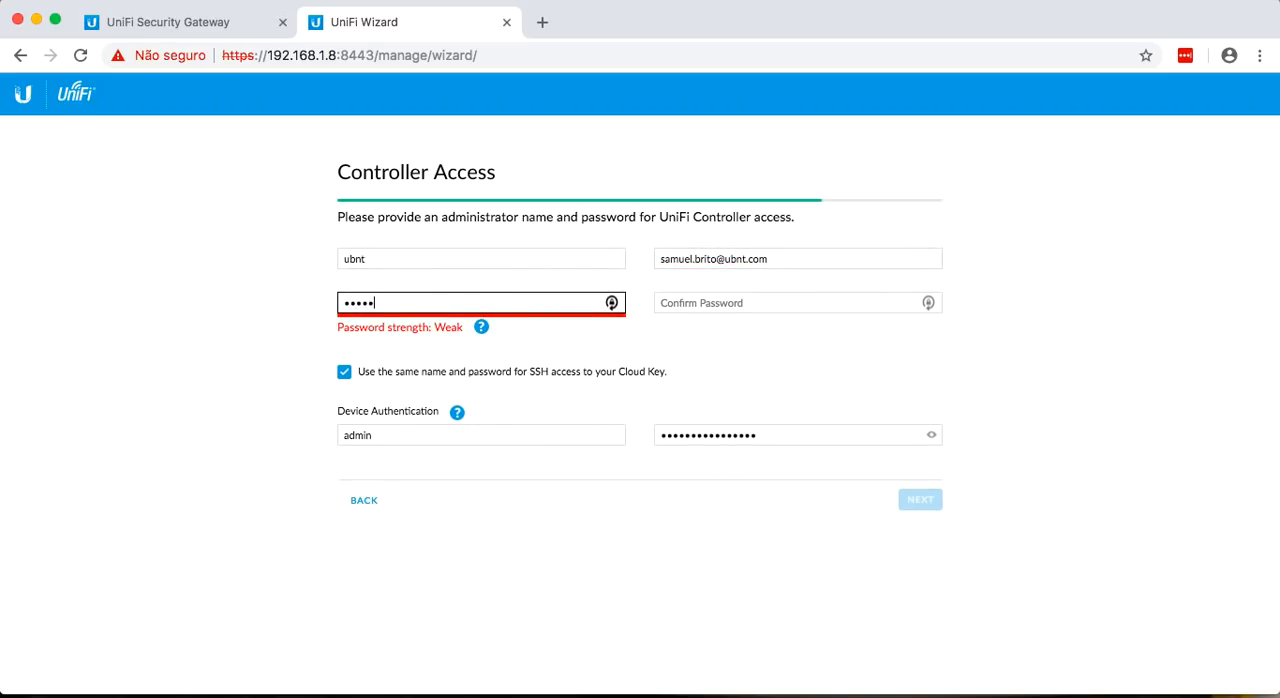
pyautogui.write('•••')
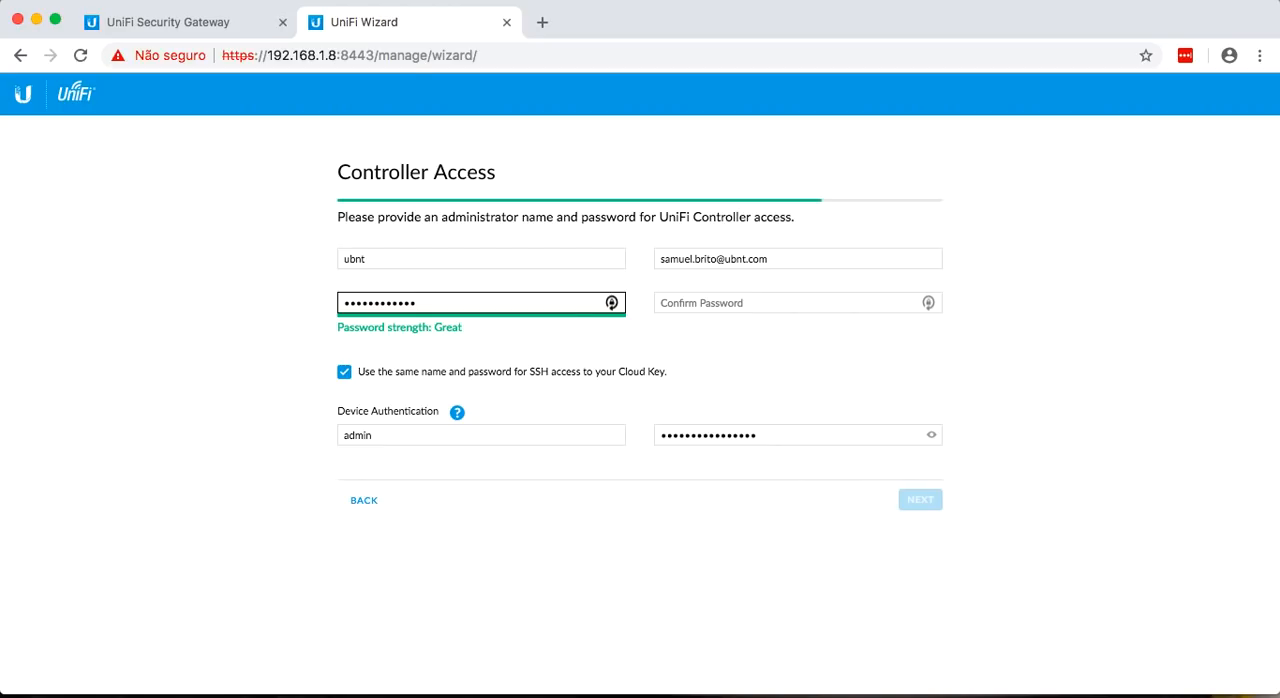
pyautogui.press('Tab')
pyautogui.write('••••••••••••')
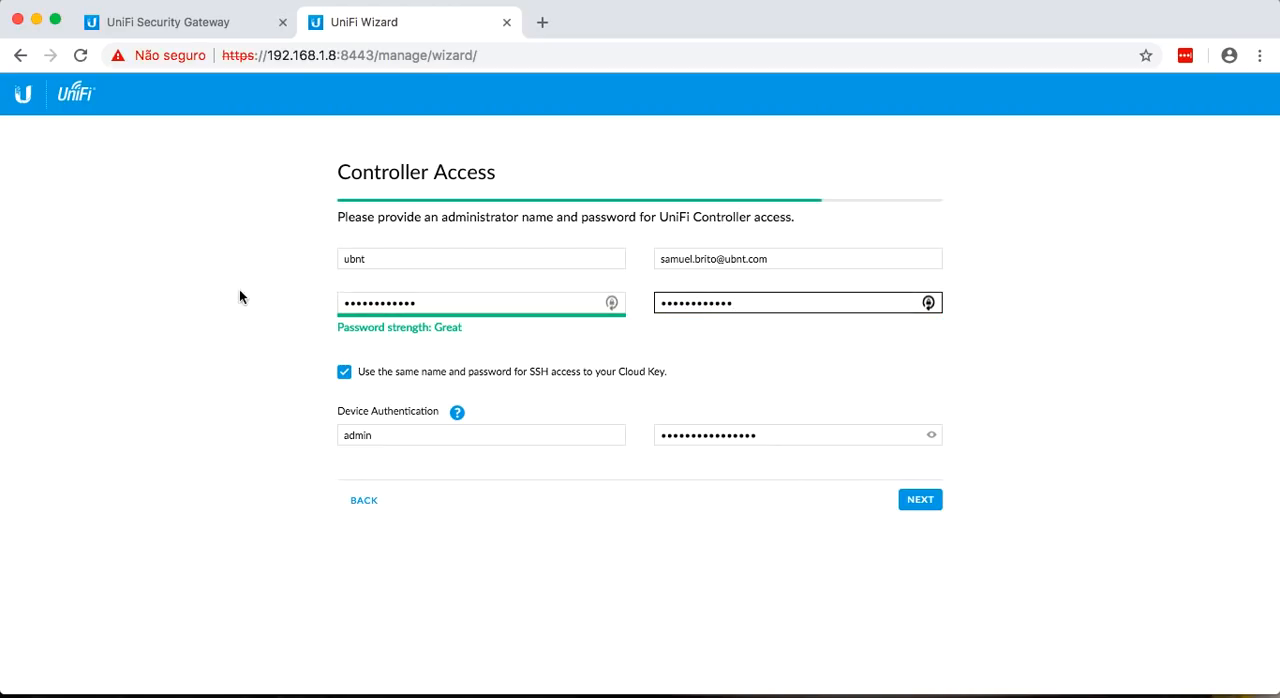
pyautogui.click(343, 374)
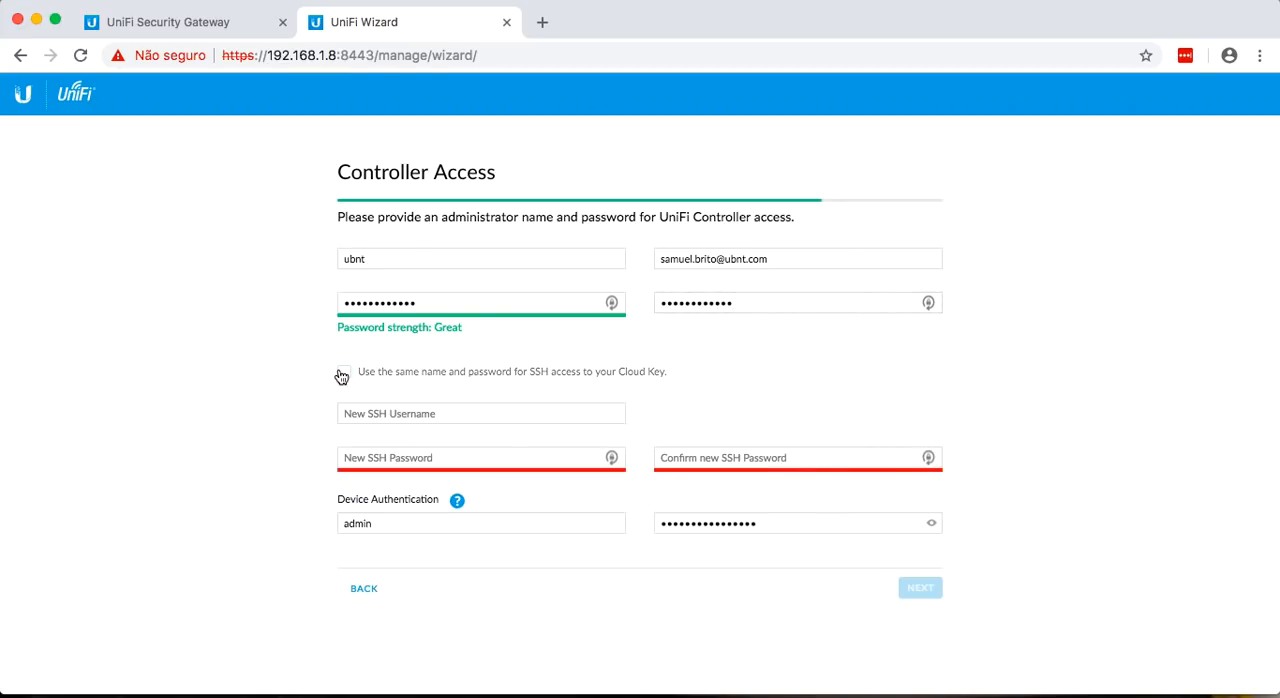
pyautogui.click(343, 374)
# Set the device authentication username to ubnt, enter the device password, and advance to the wizard's confirmation page.
pyautogui.click(384, 434)
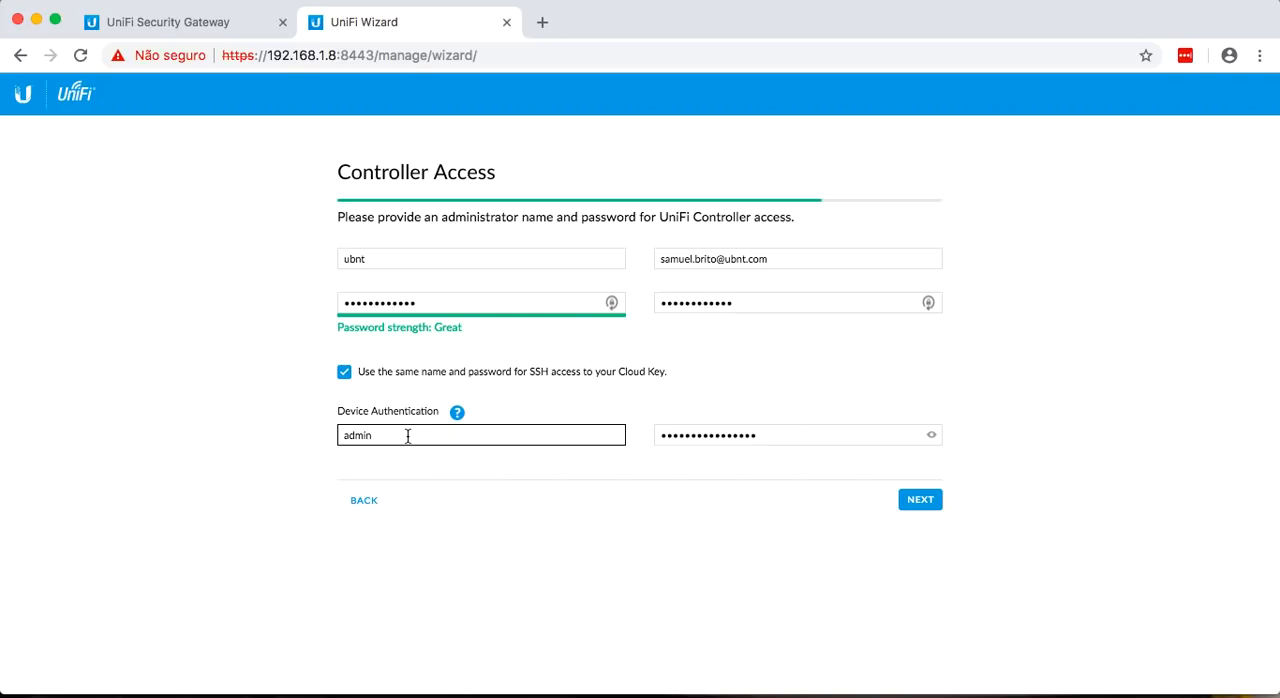
pyautogui.press('BackSpace')
pyautogui.press('BackSpace')
pyautogui.press('BackSpace')
pyautogui.press('BackSpace')
pyautogui.press('BackSpace')
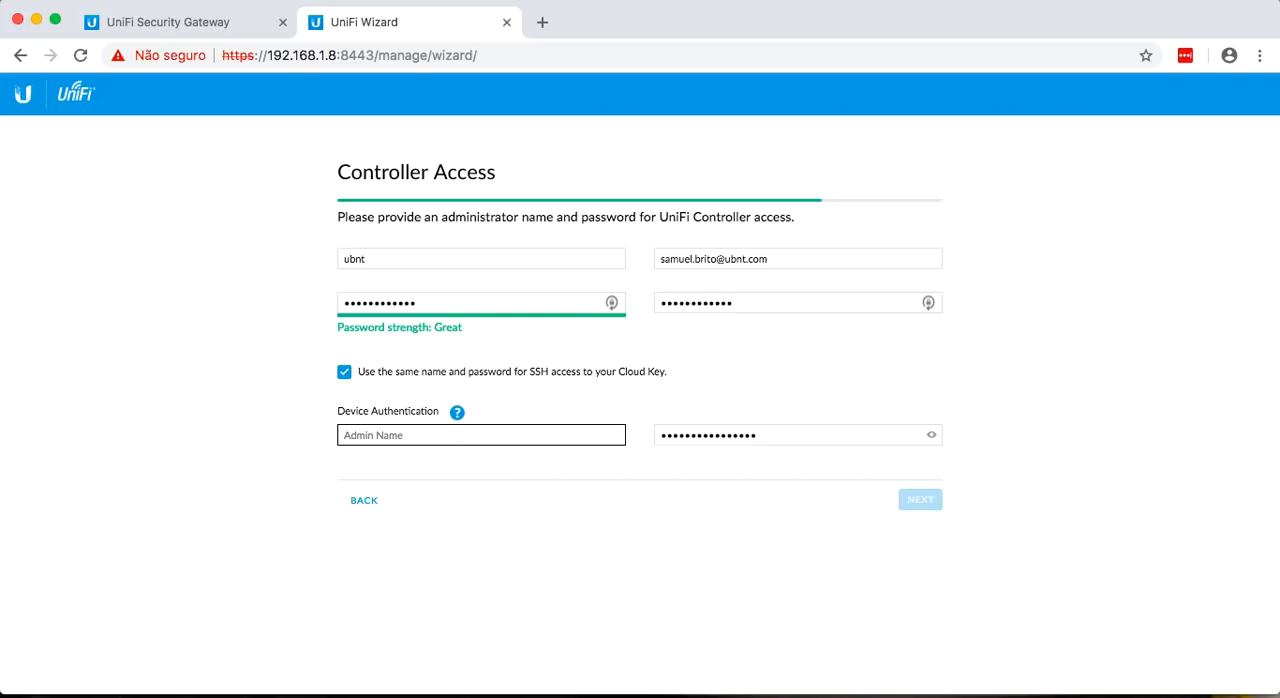
pyautogui.write('ubnt')
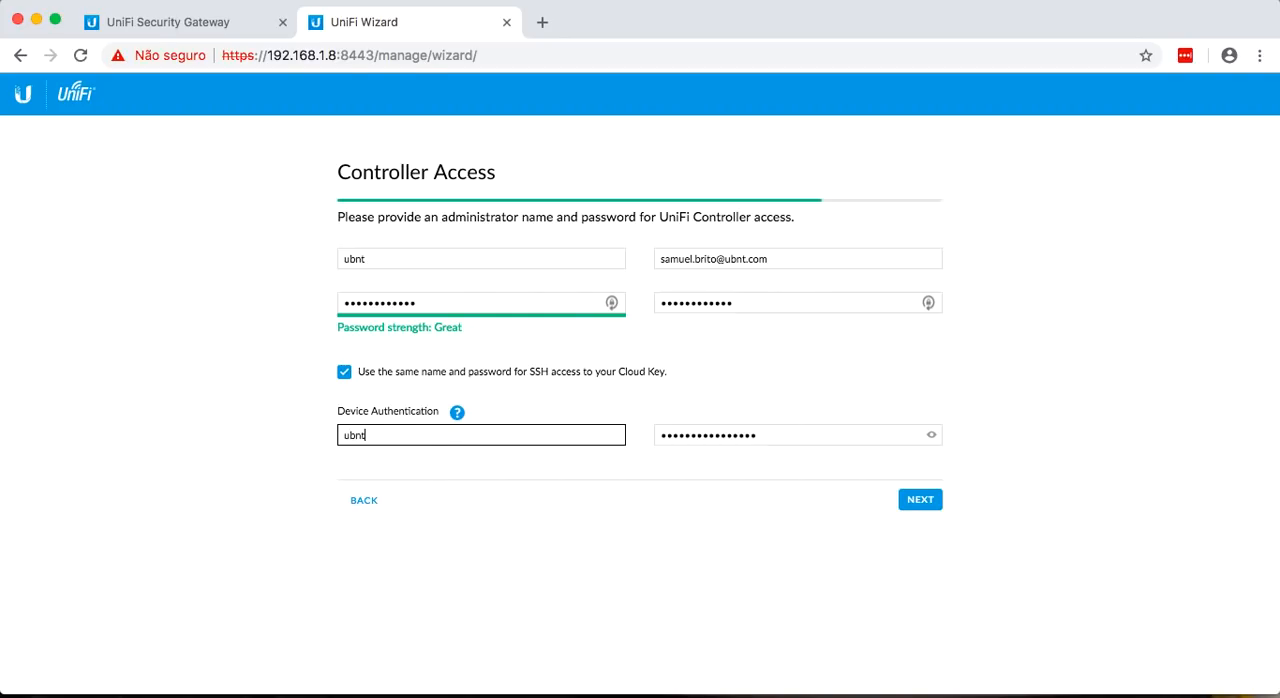
pyautogui.press('Tab')
pyautogui.write('ubnt')
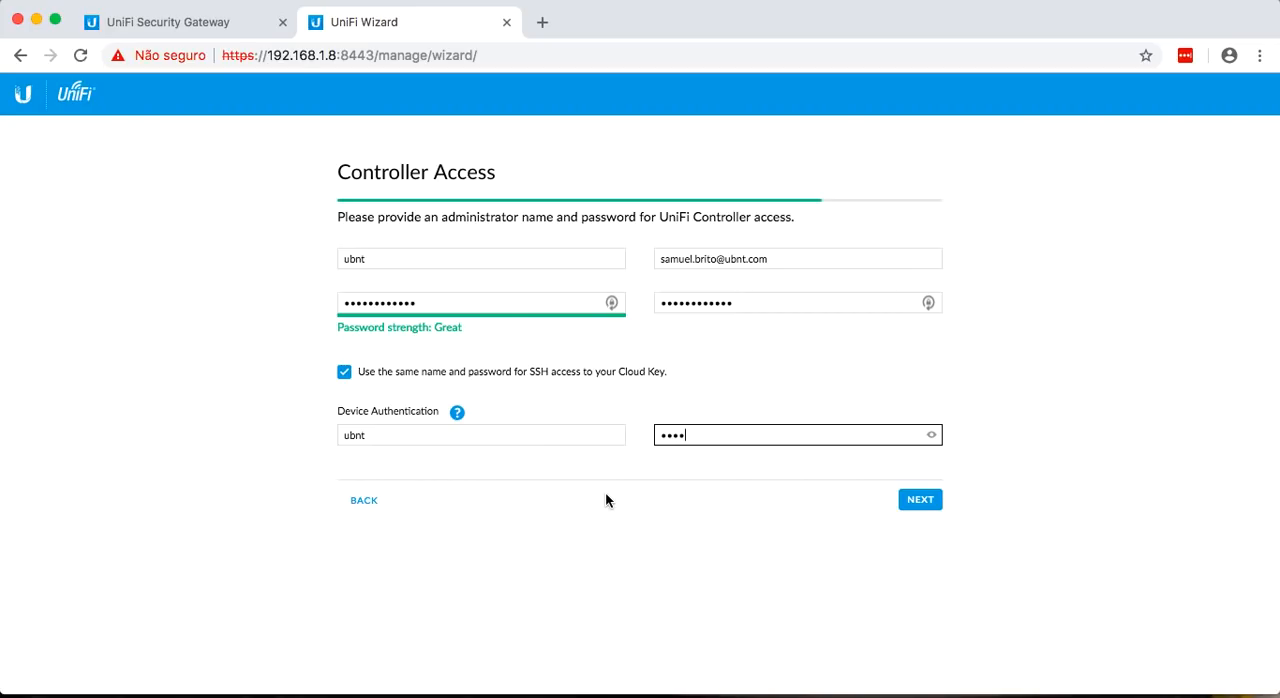
pyautogui.click(916, 501)
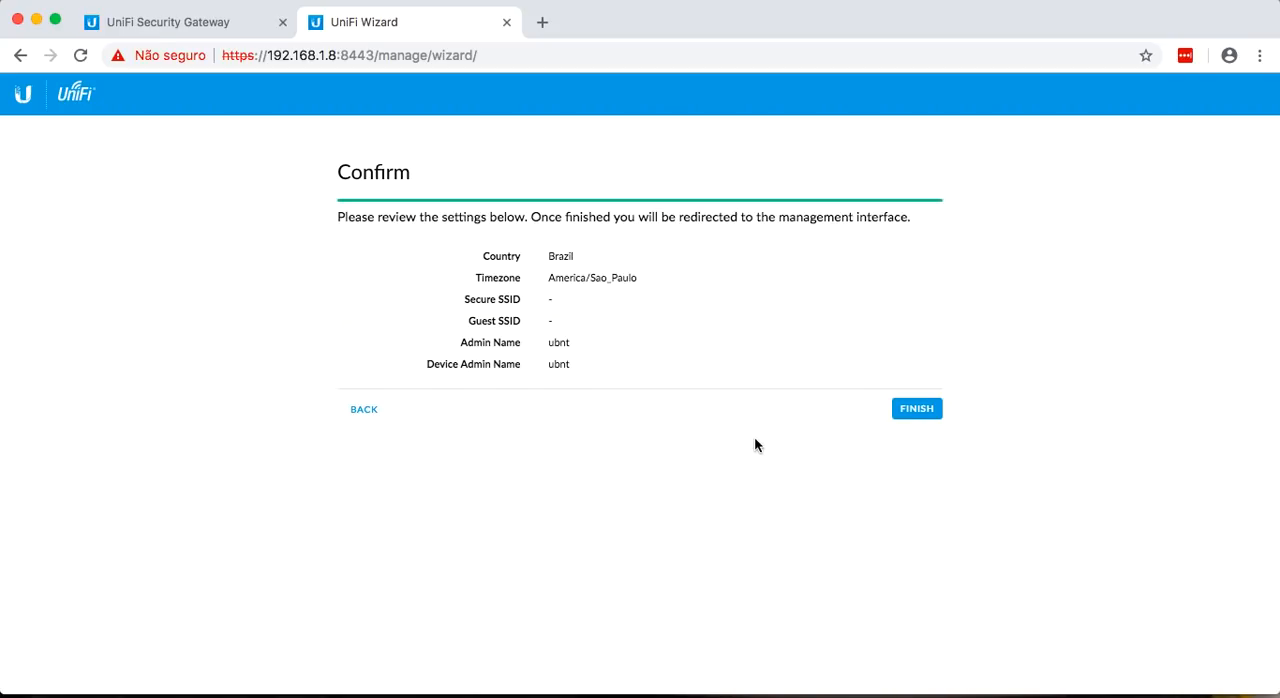
# Finish the setup wizard, declining to save the login in LastPass and skipping the cloud login credentials.
pyautogui.click(914, 409)
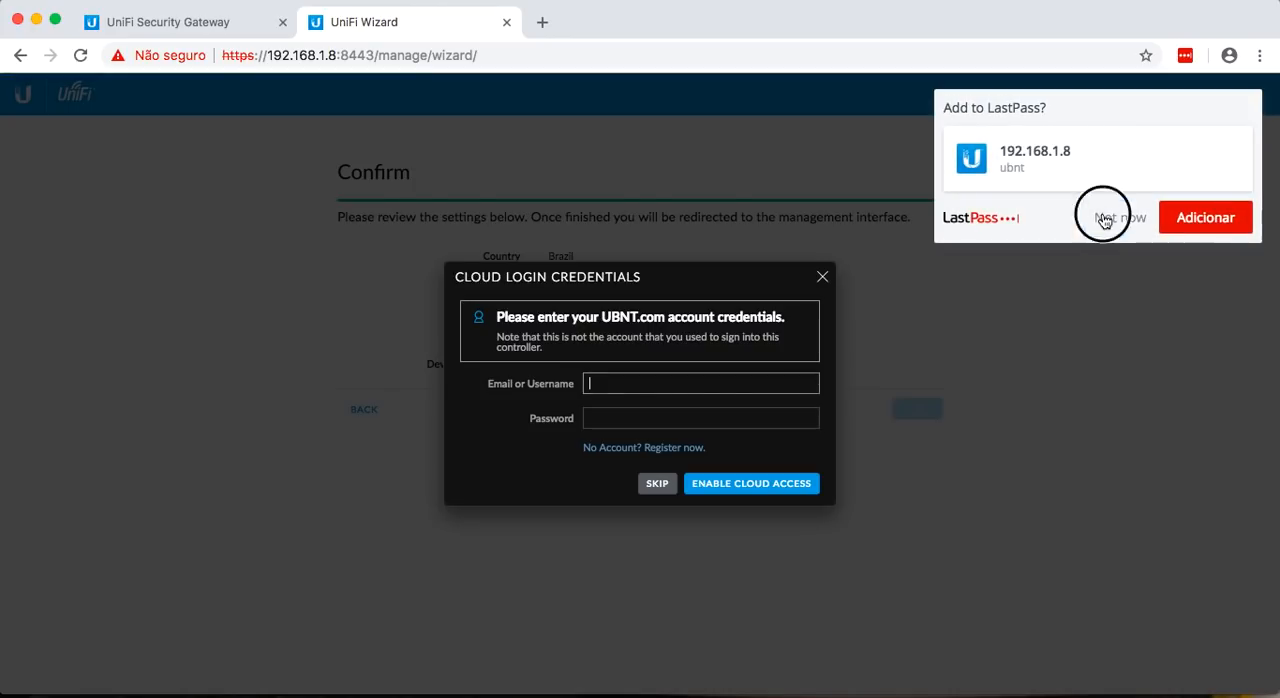
pyautogui.click(1104, 218)
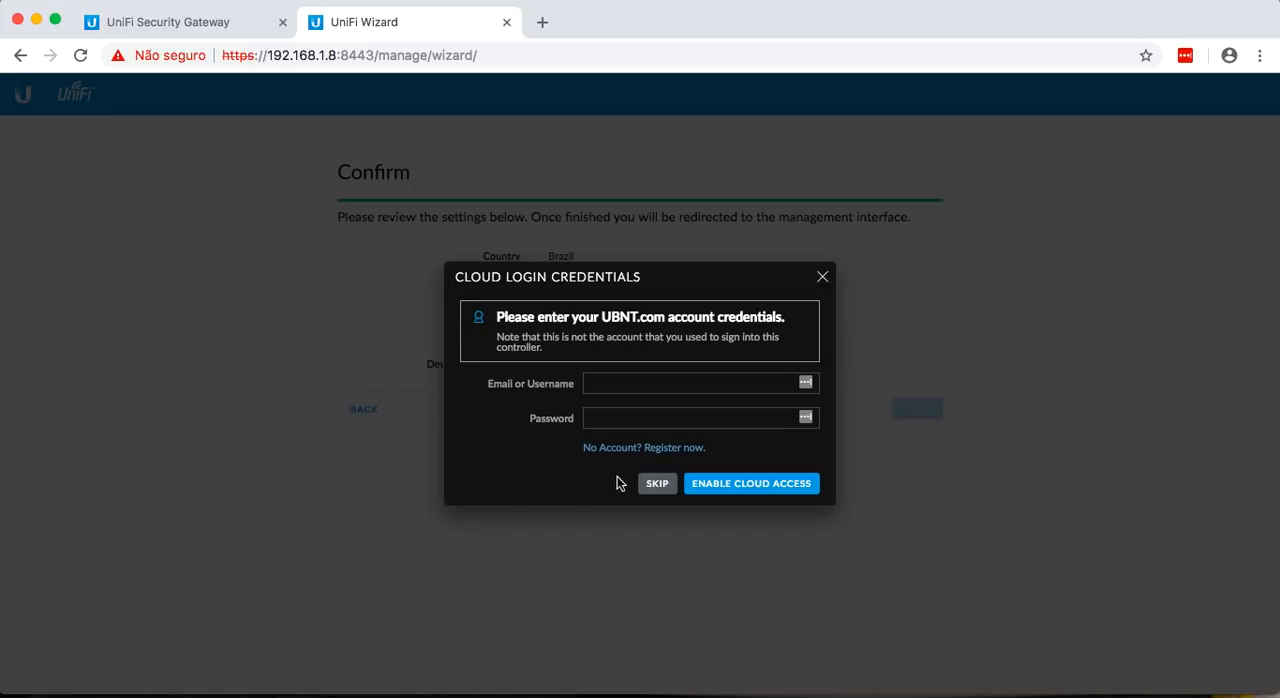
pyautogui.click(650, 489)
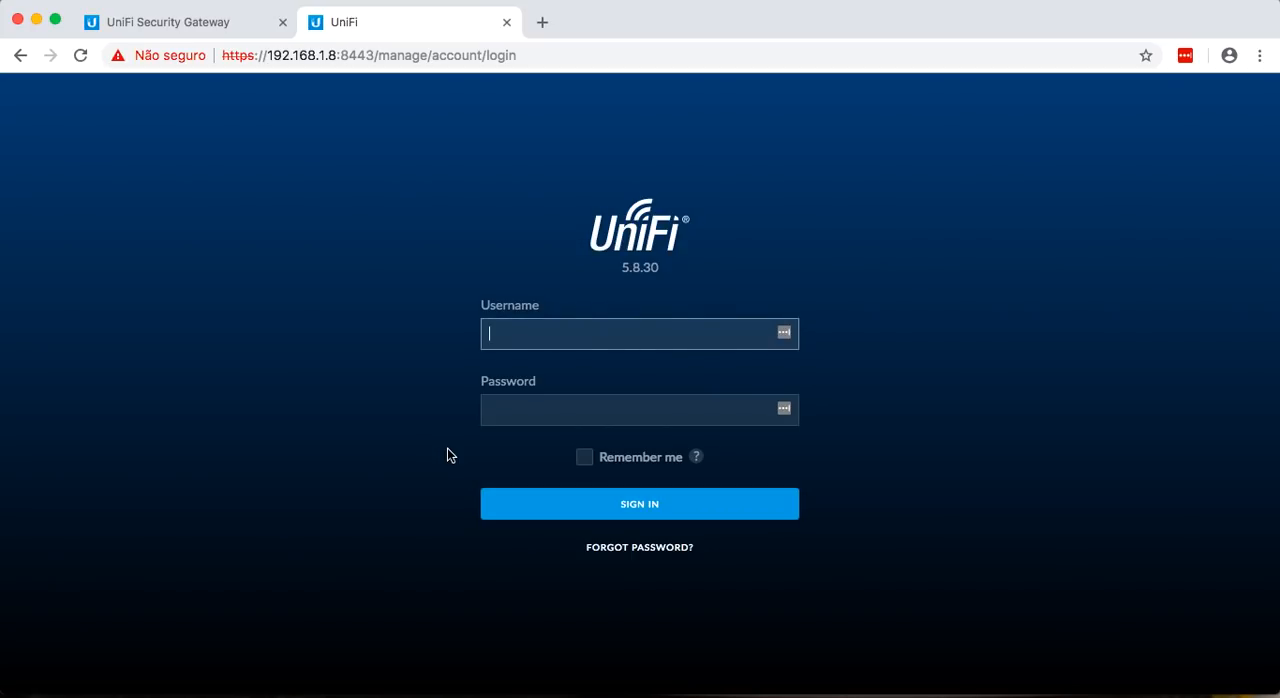
# Sign in to the UniFi Controller as ubnt with the administrator password and decline saving the login.
pyautogui.write('ubnt')
pyautogui.press('Tab')
pyautogui.write('ubn********')
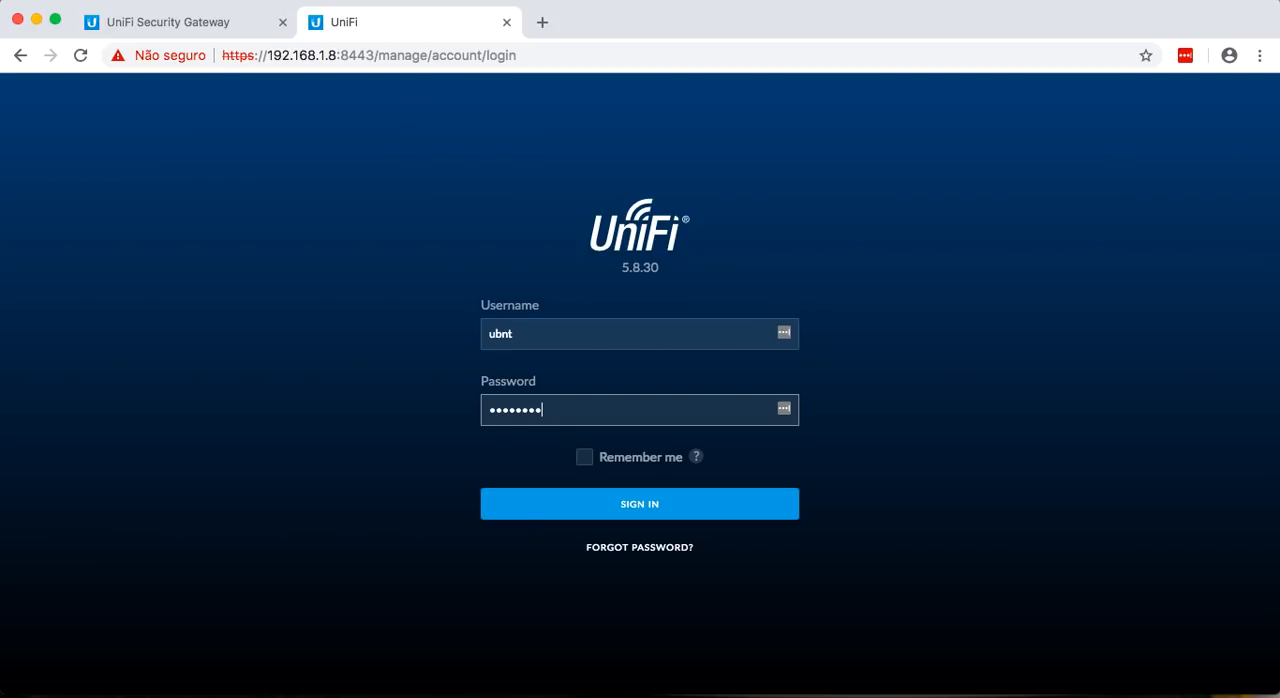
pyautogui.write('*')
pyautogui.press('Return')
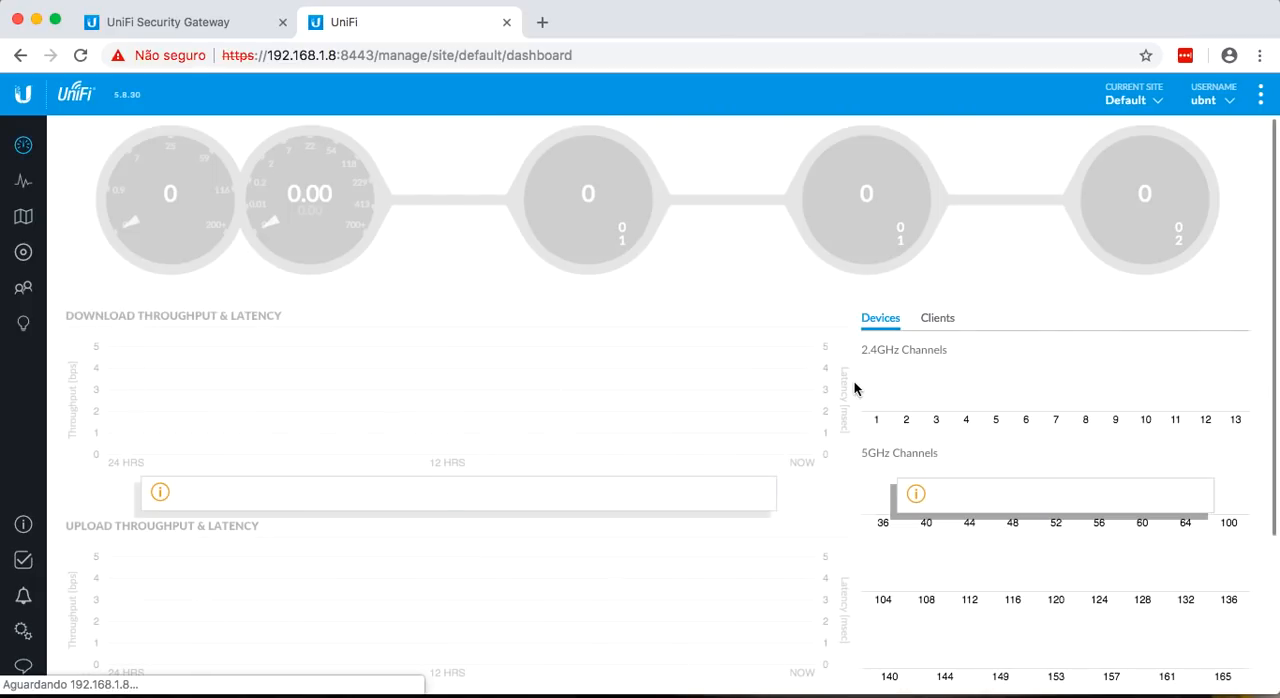
pyautogui.click(1120, 218)
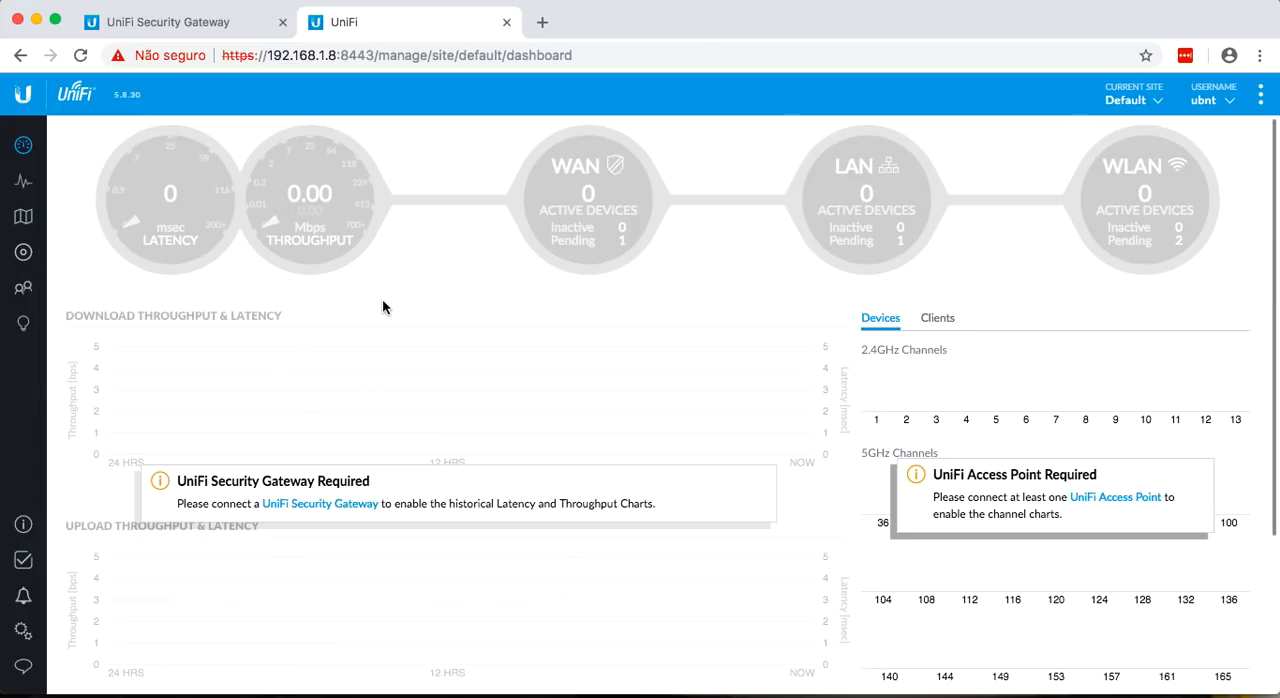
# Review the controller's device list, compare it with the UBNT-LAB.png topology in Preview, and return to Chrome.
pyautogui.click(26, 262)
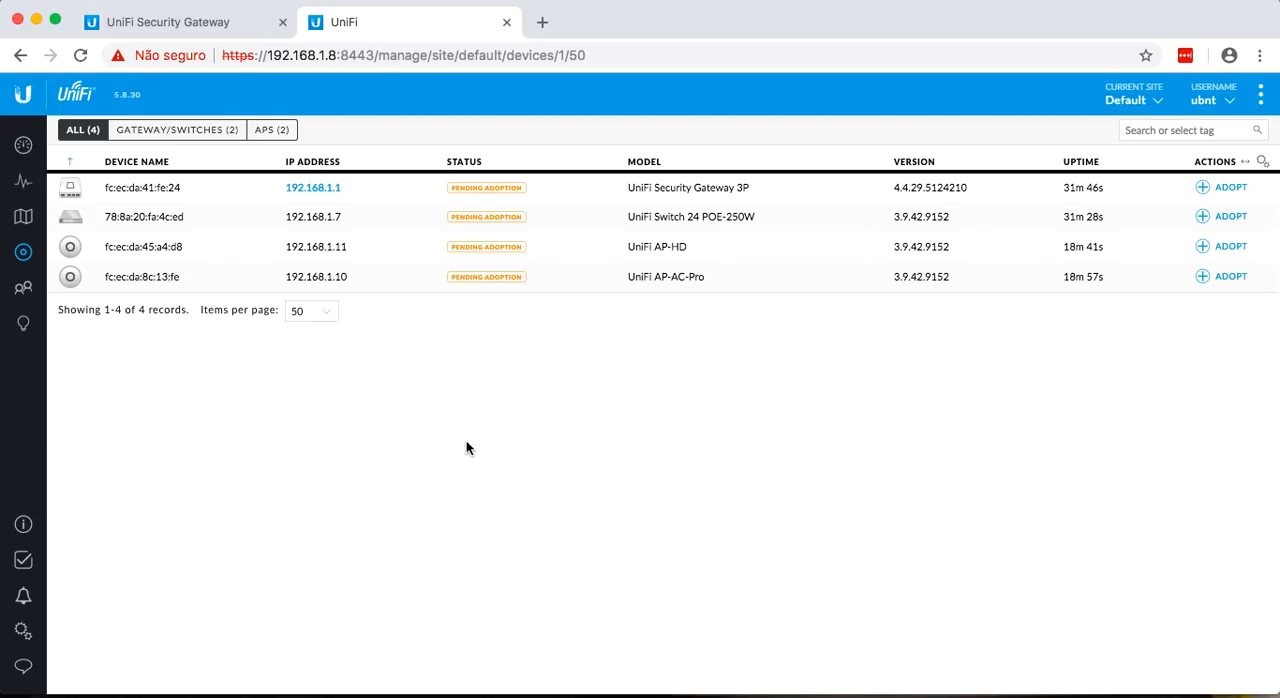
pyautogui.moveTo(586, 688)
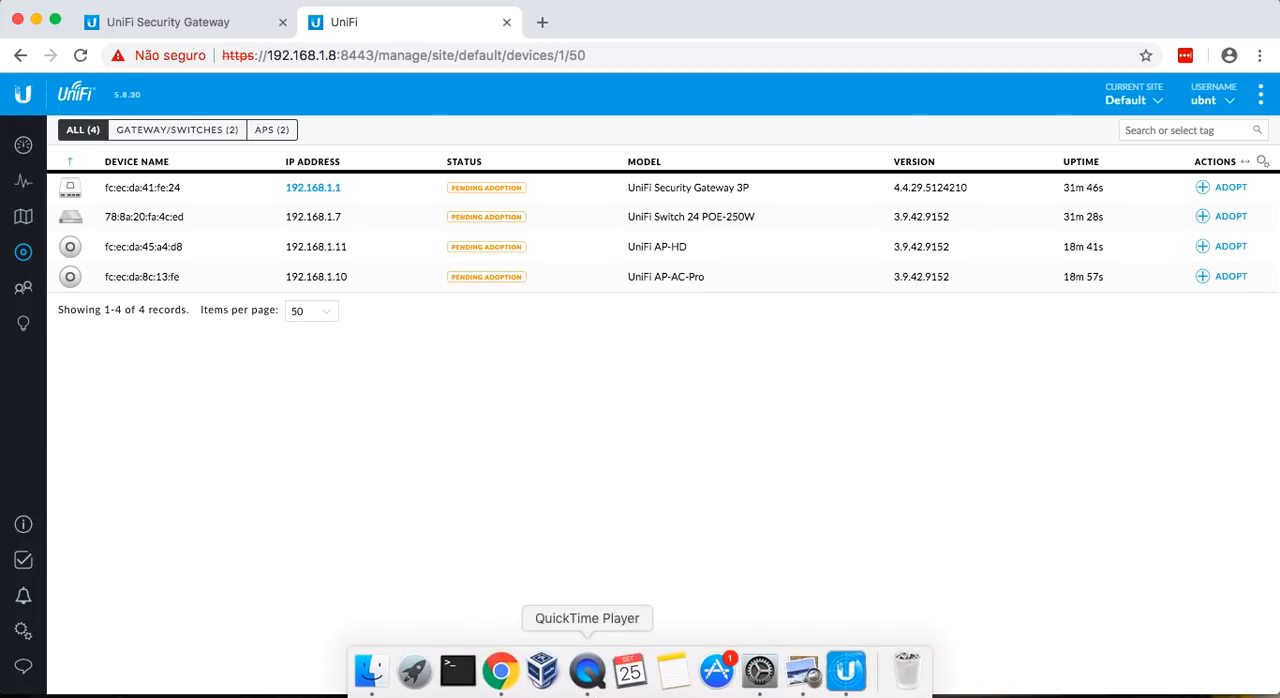
pyautogui.click(803, 670)
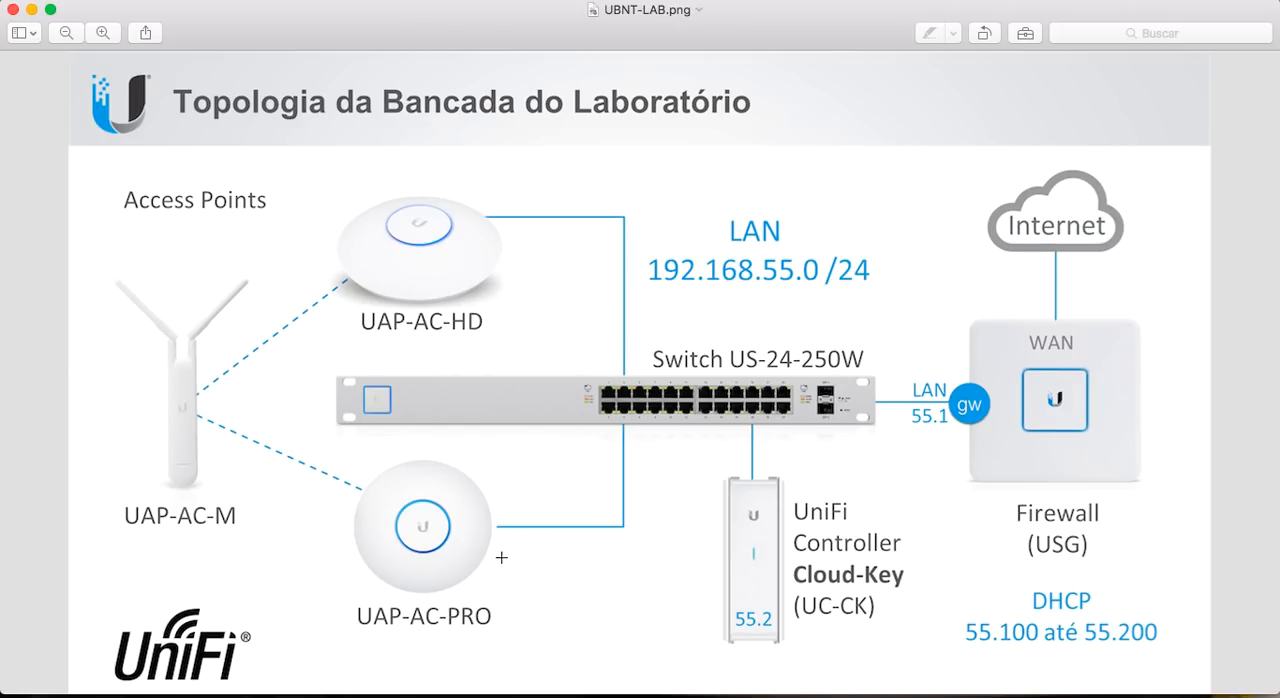
pyautogui.click(501, 681)
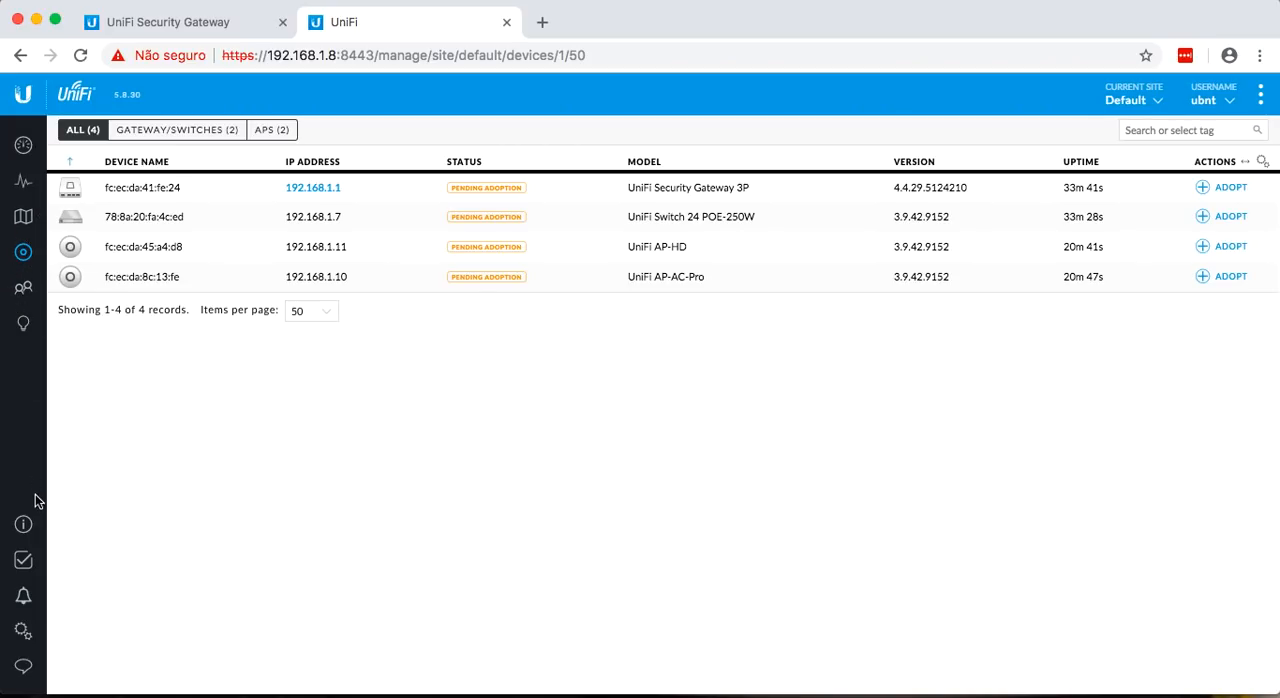
# Set the site name to UBNT-BR in the controller's site settings.
pyautogui.click(23, 632)
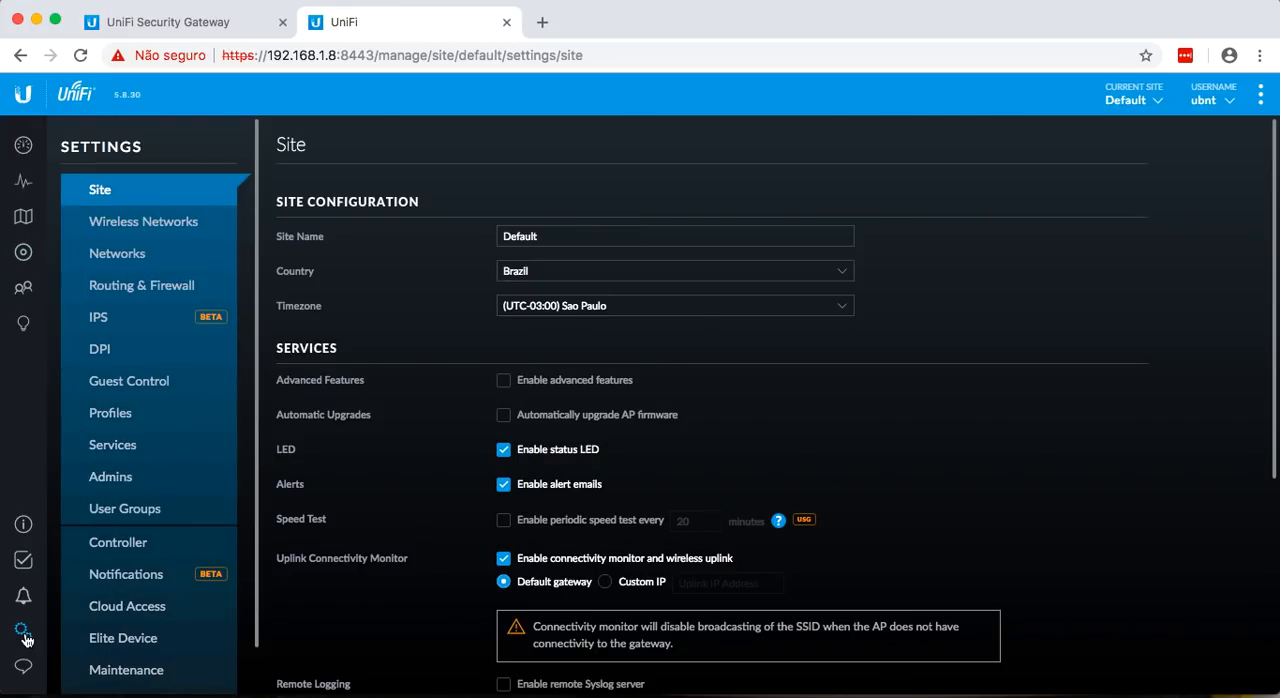
pyautogui.click(599, 233)
pyautogui.press('BackSpace')
pyautogui.press('BackSpace')
pyautogui.press('BackSpace')
pyautogui.press('BackSpace')
pyautogui.press('BackSpace')
pyautogui.press('BackSpace')
pyautogui.press('BackSpace')
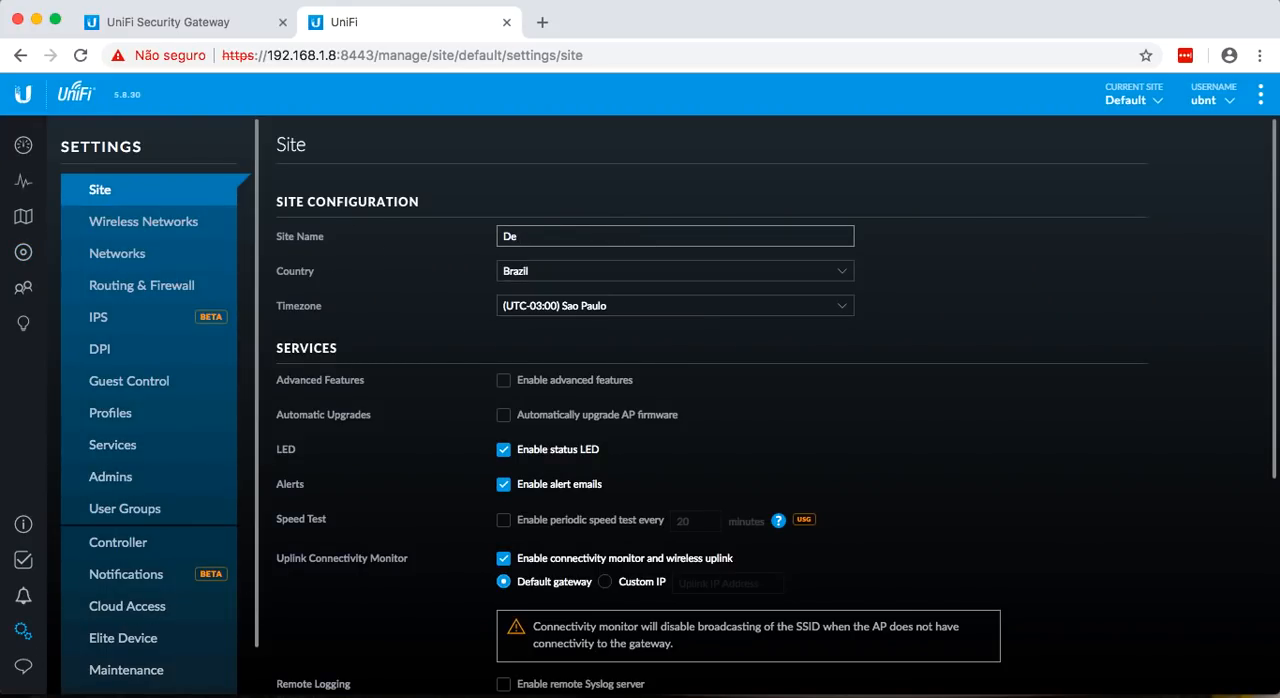
pyautogui.write('UBNT-BR')
pyautogui.click(1128, 100)
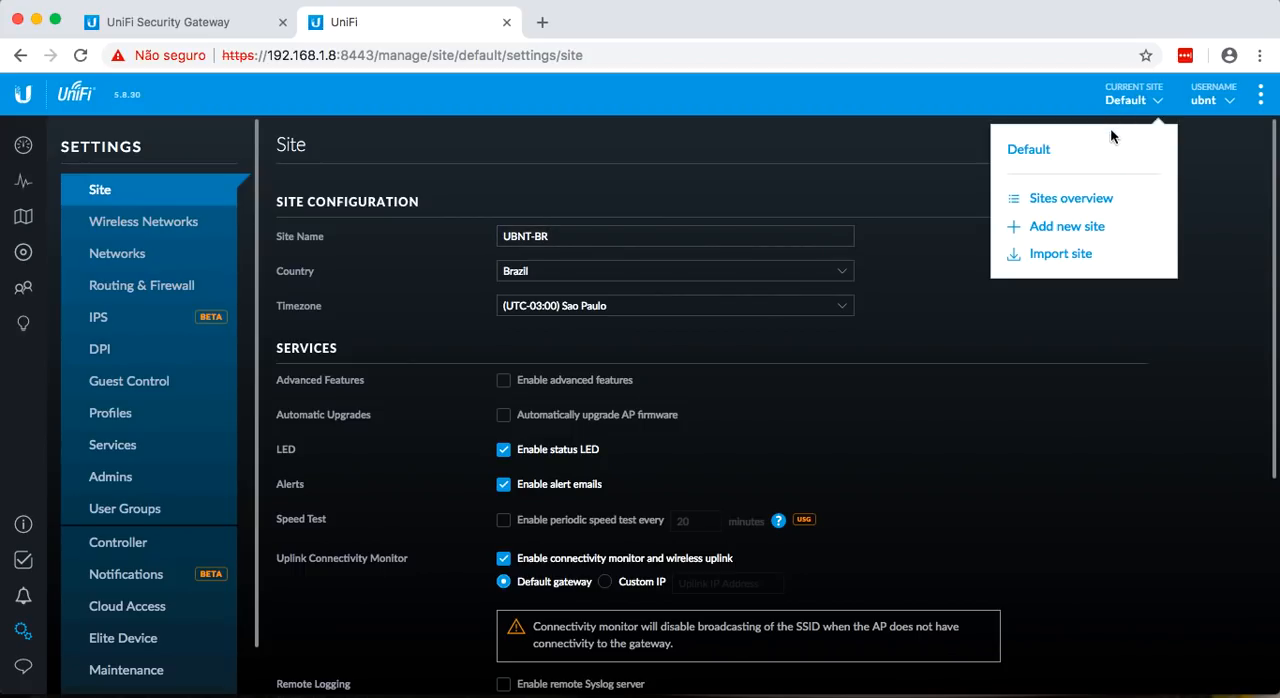
pyautogui.click(1127, 103)
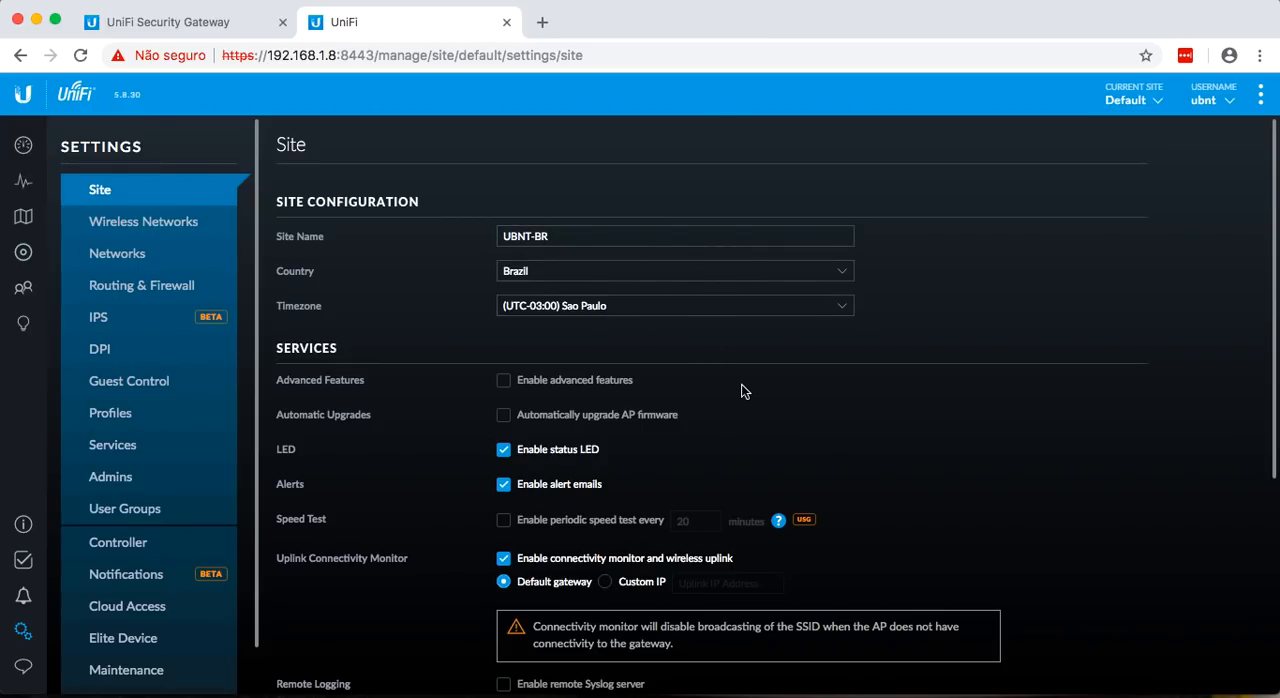
# Disable the connectivity monitor and wireless uplink for the site, and save the site settings.
pyautogui.scroll(-1, 815, 385)
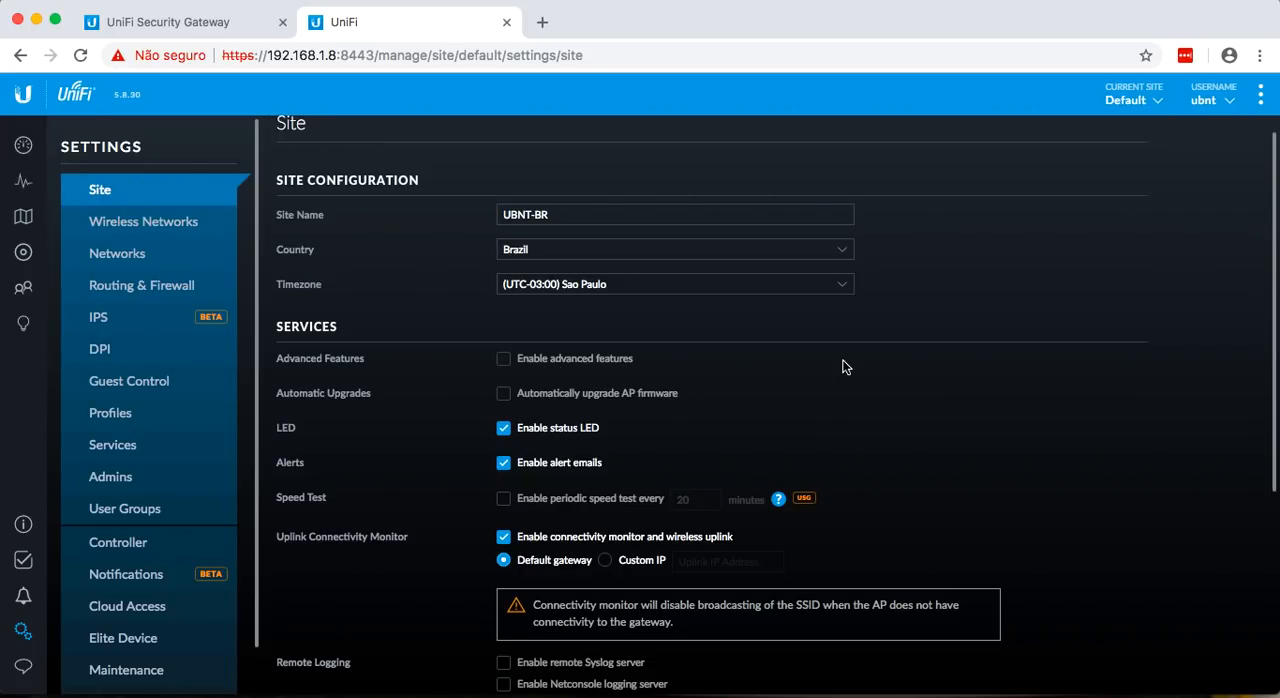
pyautogui.scroll(-3, 876, 408)
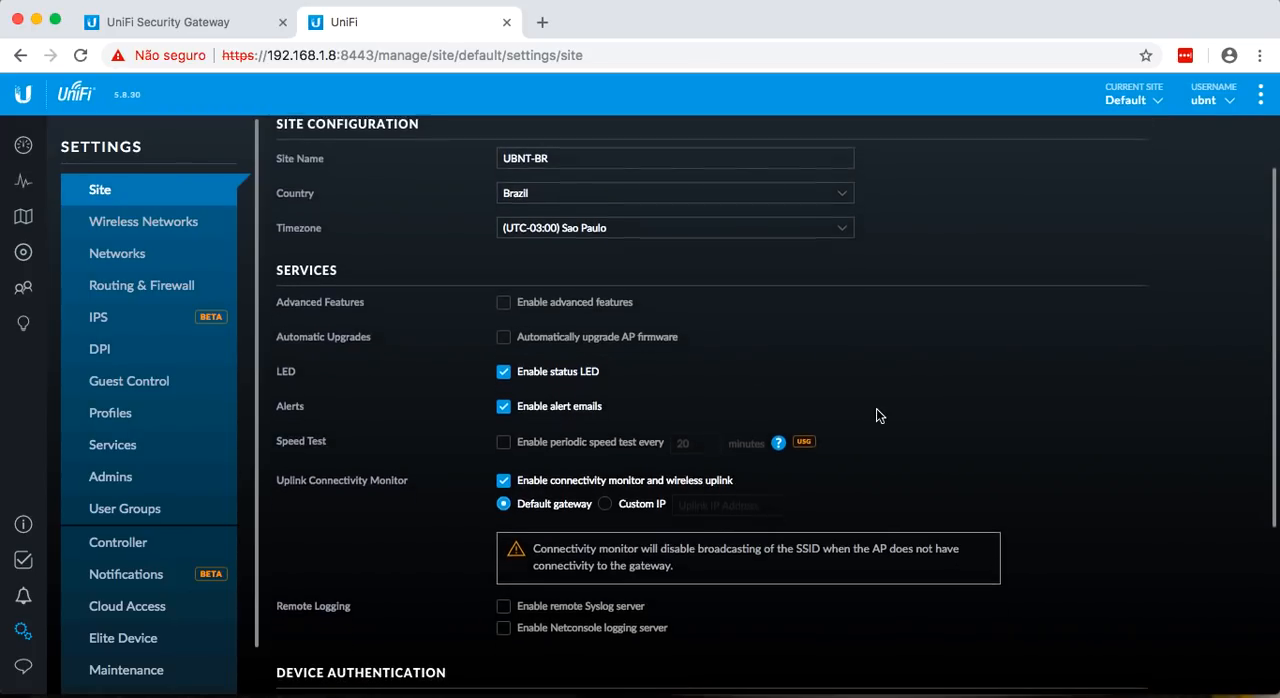
pyautogui.click(504, 476)
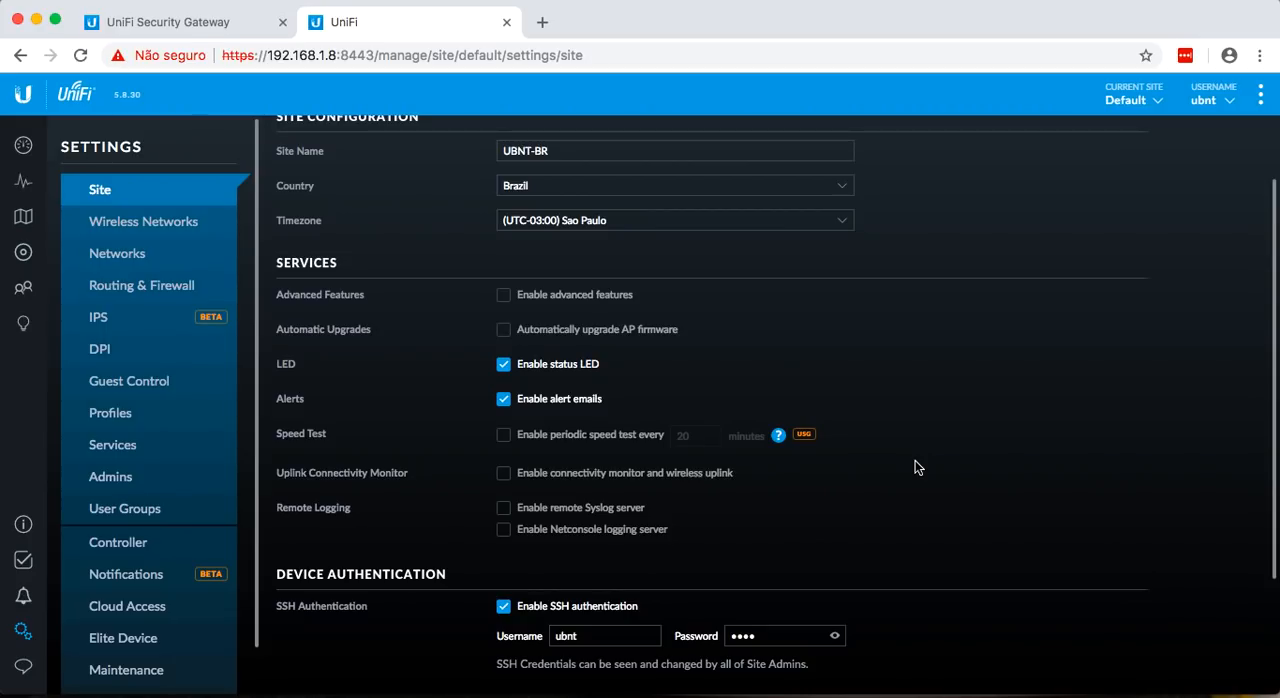
pyautogui.scroll(-2, 918, 467)
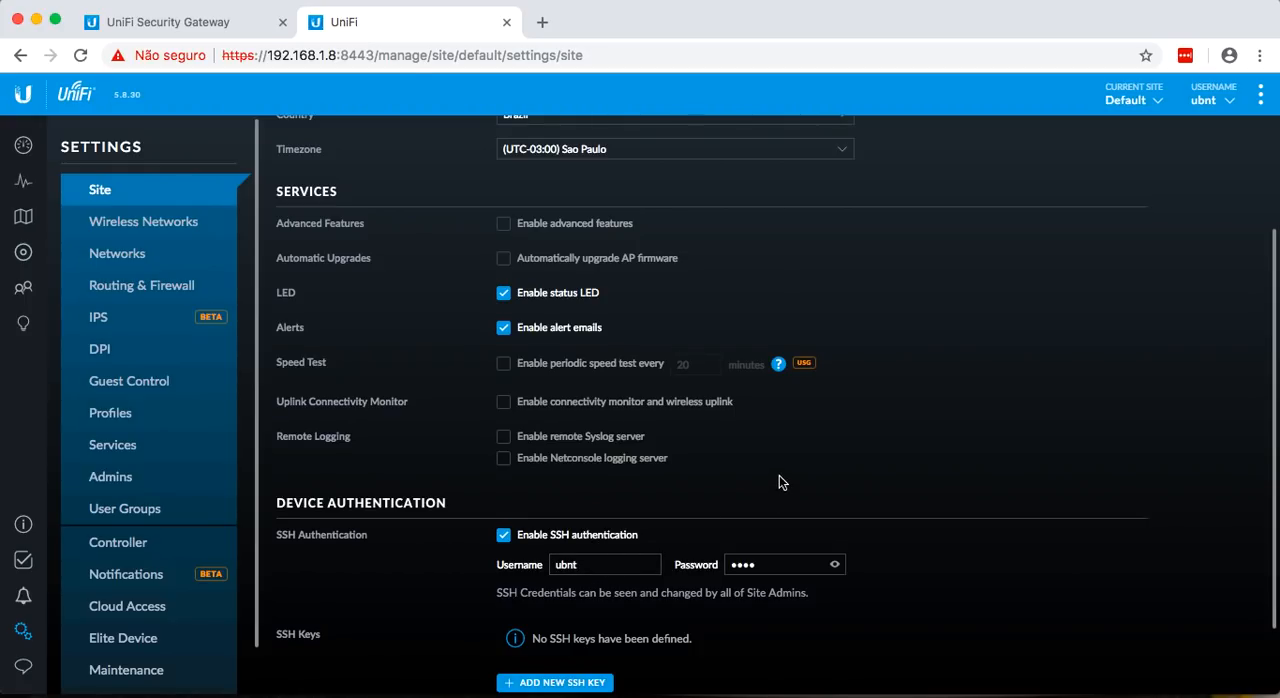
pyautogui.scroll(-2, 779, 478)
pyautogui.click(322, 668)
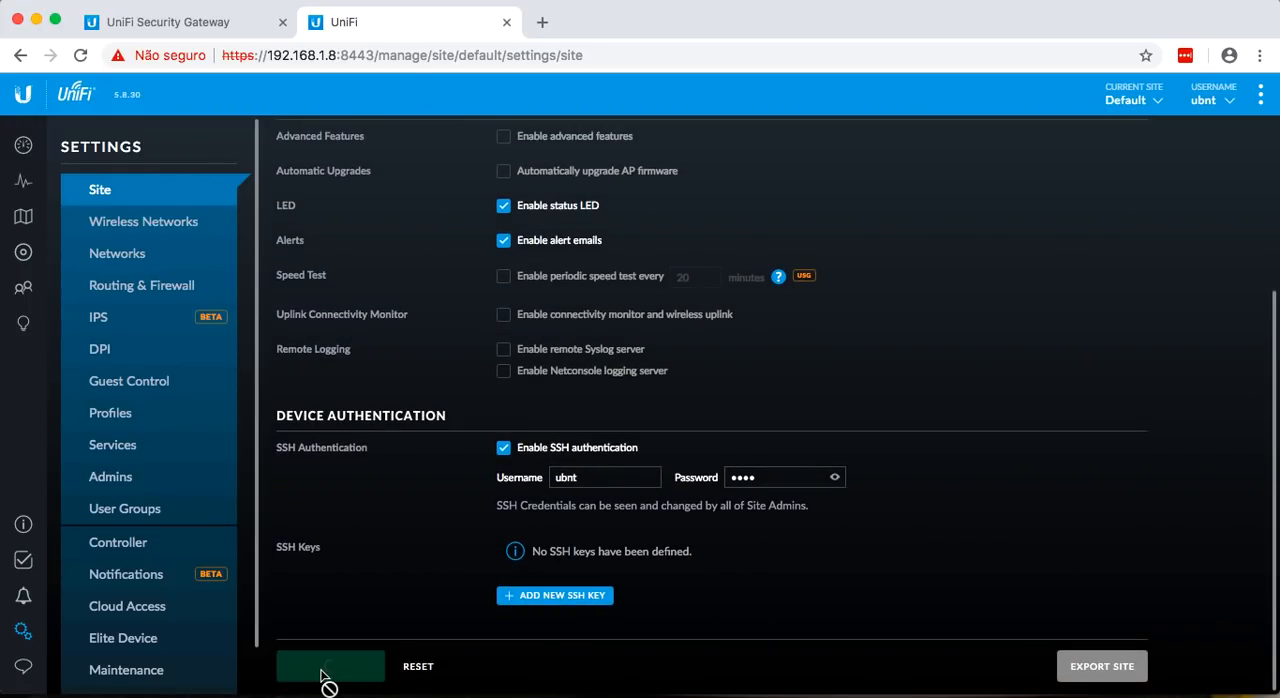
pyautogui.scroll(5, 393, 490)
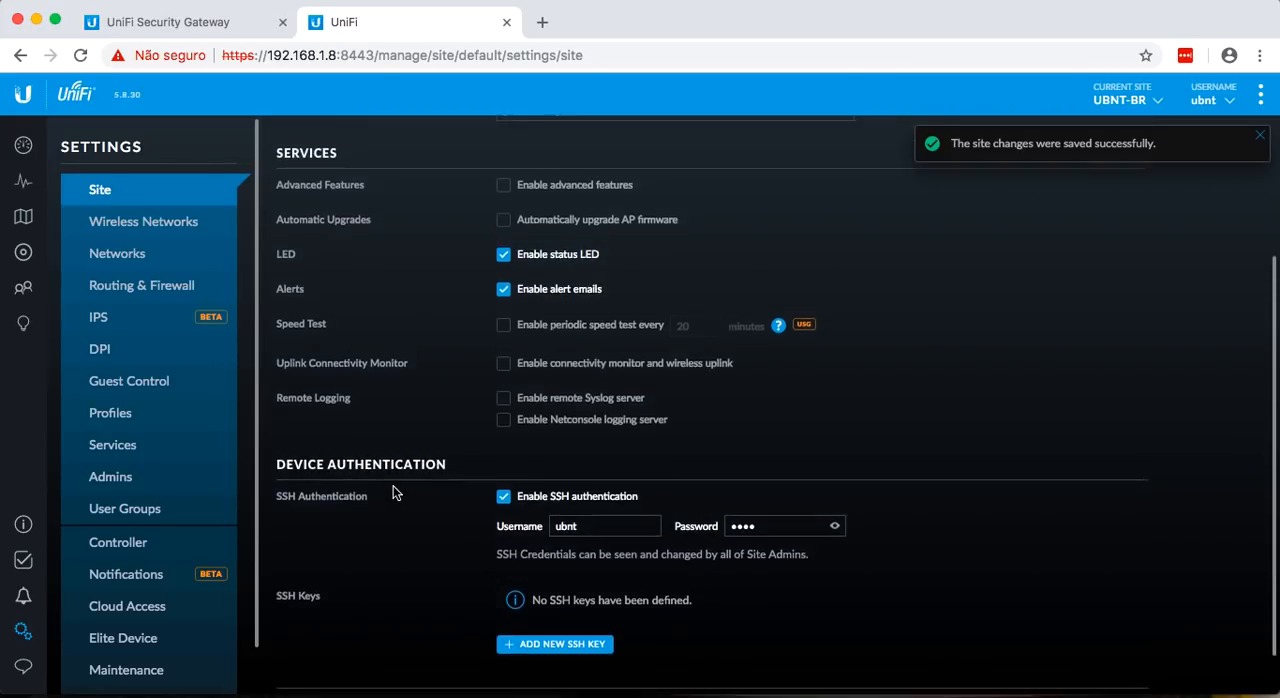
# Open the LAN network for editing and set its name to Rede Local.
pyautogui.click(118, 257)
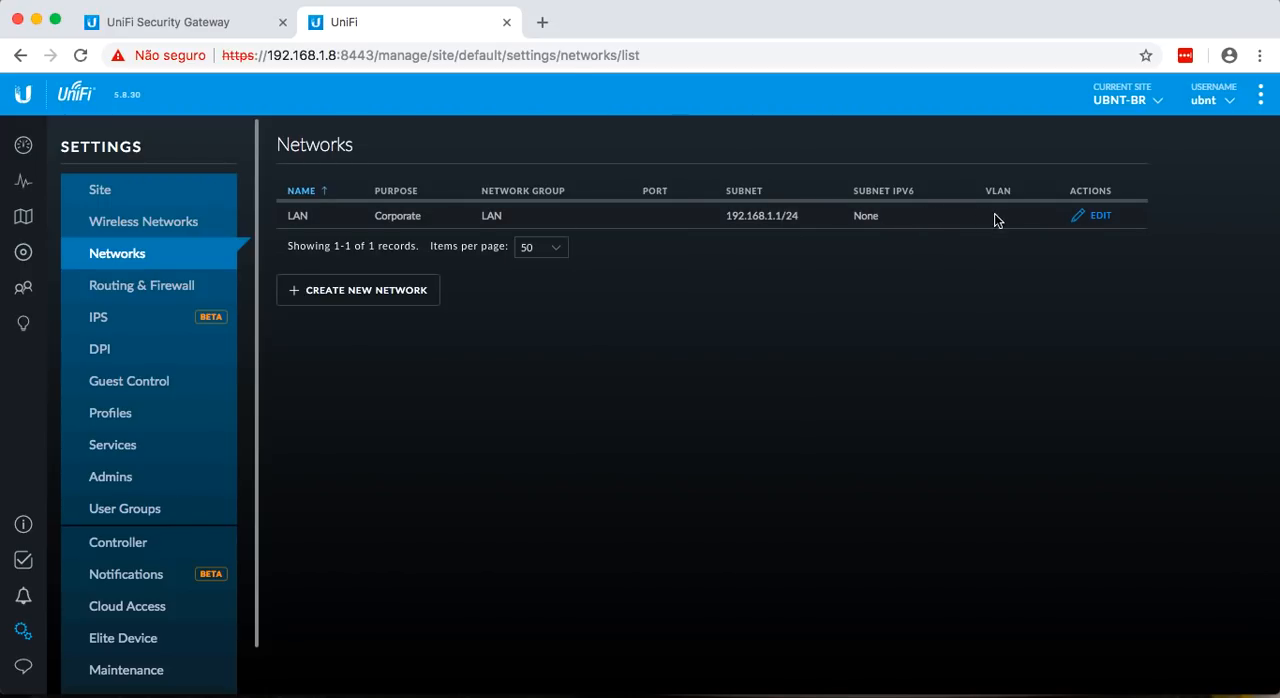
pyautogui.click(1103, 218)
pyautogui.click(660, 225)
pyautogui.press('BackSpace')
pyautogui.press('BackSpace')
pyautogui.press('BackSpace')
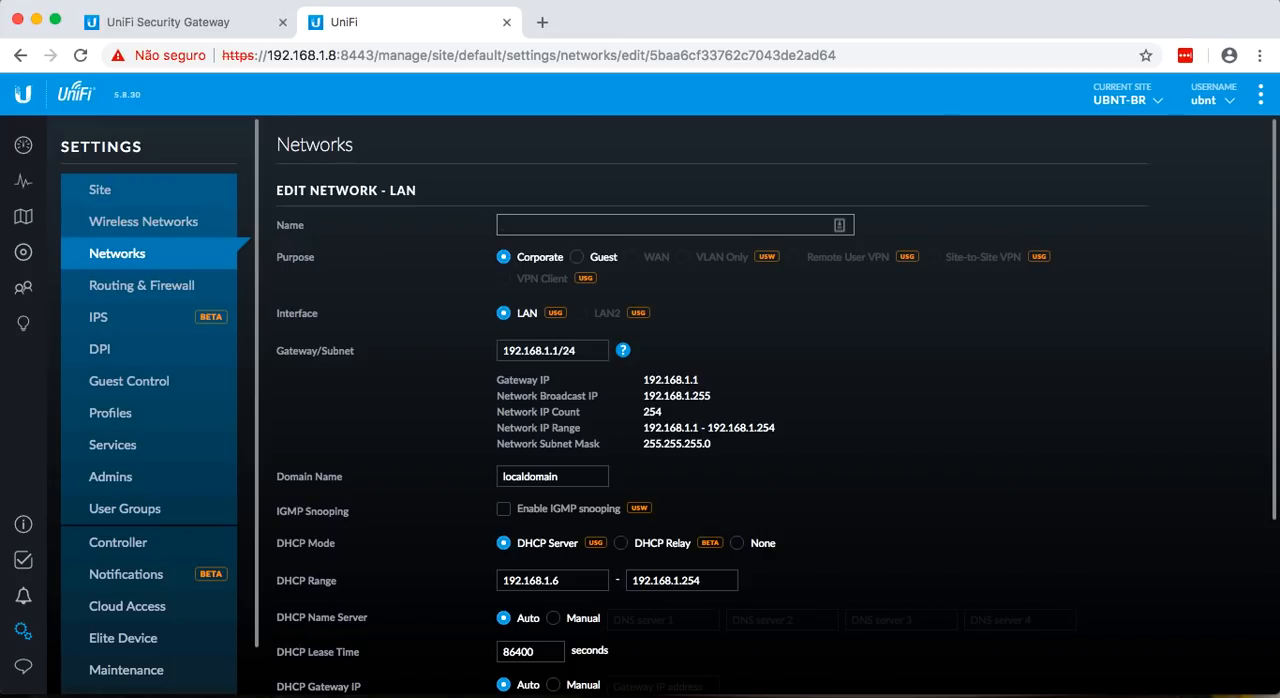
pyautogui.write('Rede Local')
pyautogui.scroll(-3, 432, 421)
pyautogui.scroll(-3, 432, 421)
pyautogui.scroll(2, 432, 421)
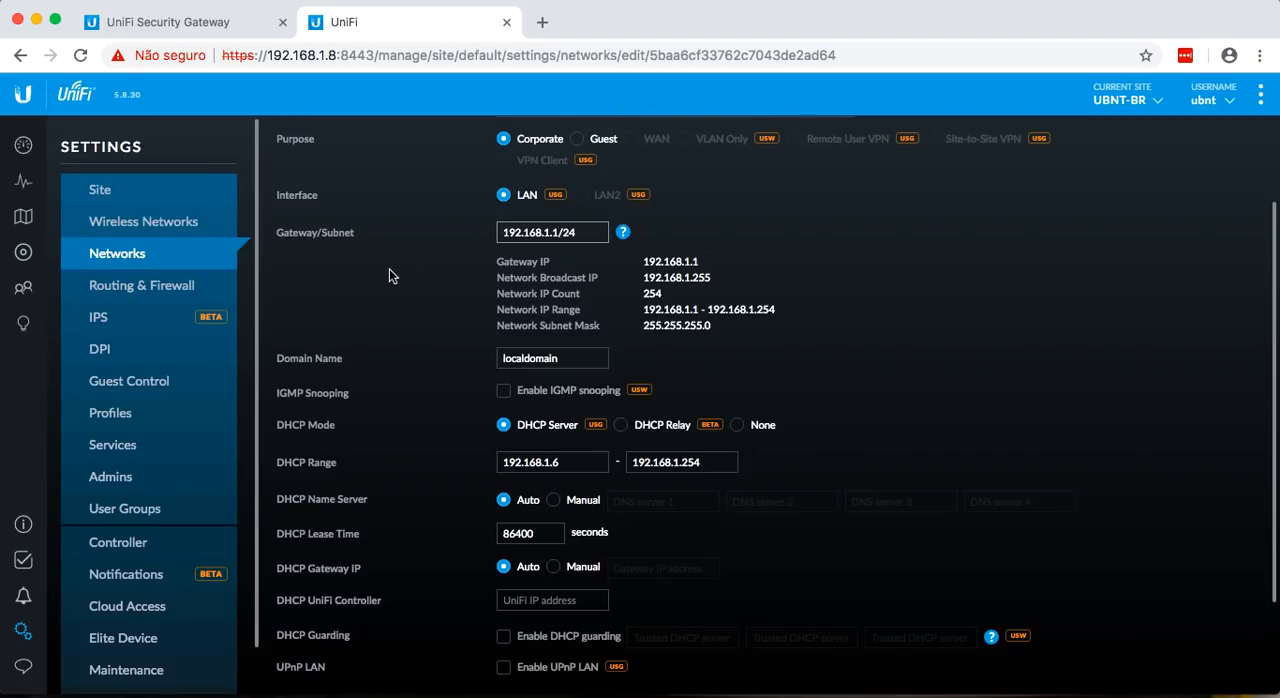
# Set the Rede Local network's gateway/subnet to 192.168.55.1/24 and update its DHCP range to match.
pyautogui.press('Left')
pyautogui.press('BackSpace')
pyautogui.write('55')
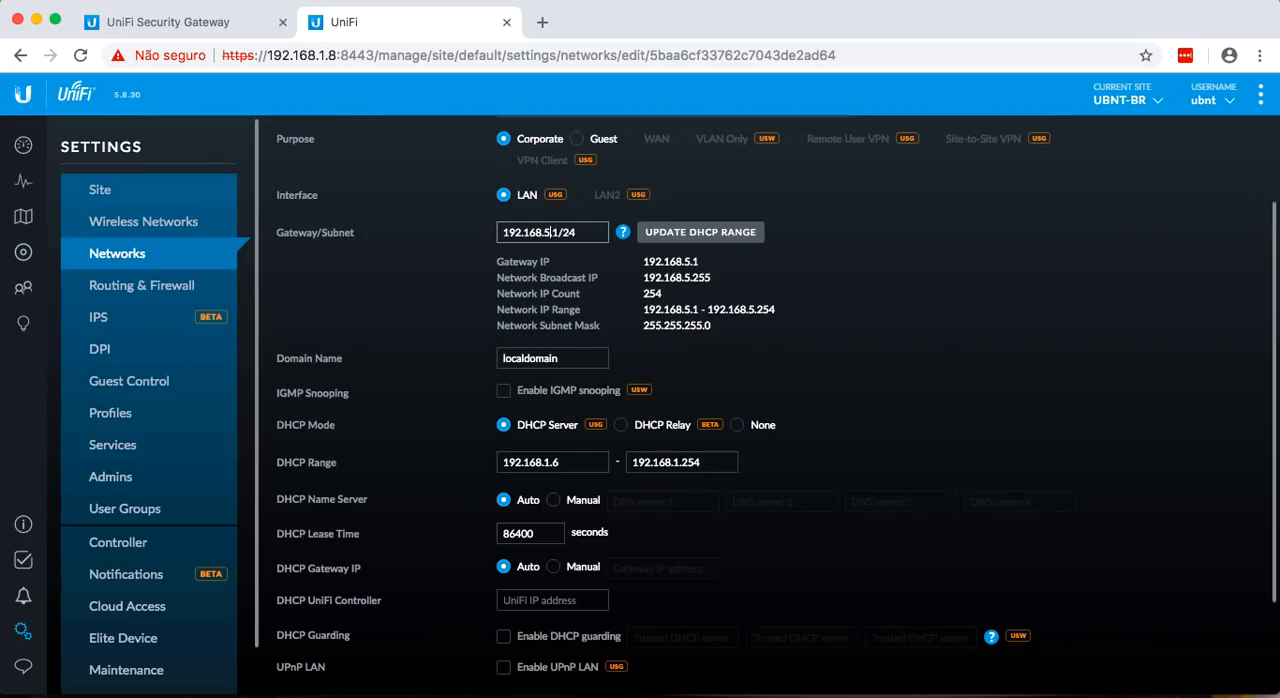
pyautogui.click(700, 238)
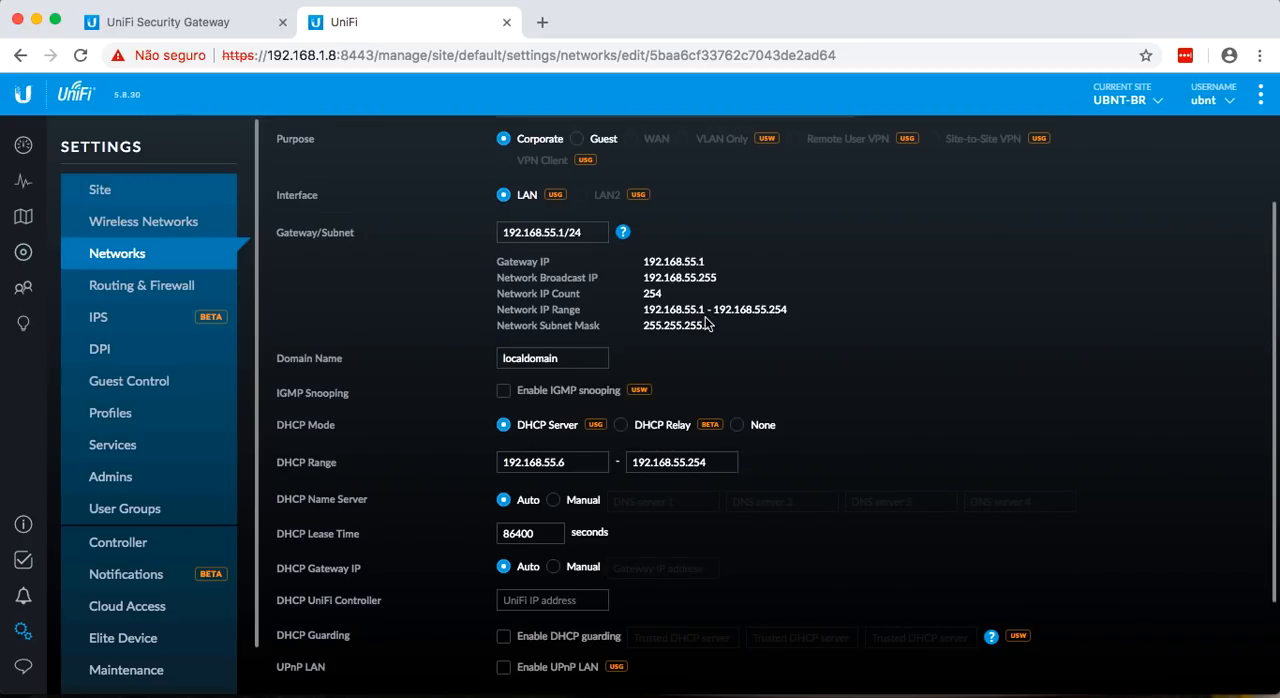
# Limit the Rede Local DHCP range to 192.168.55.100 through 192.168.55.200 and save the network.
pyautogui.click(556, 462)
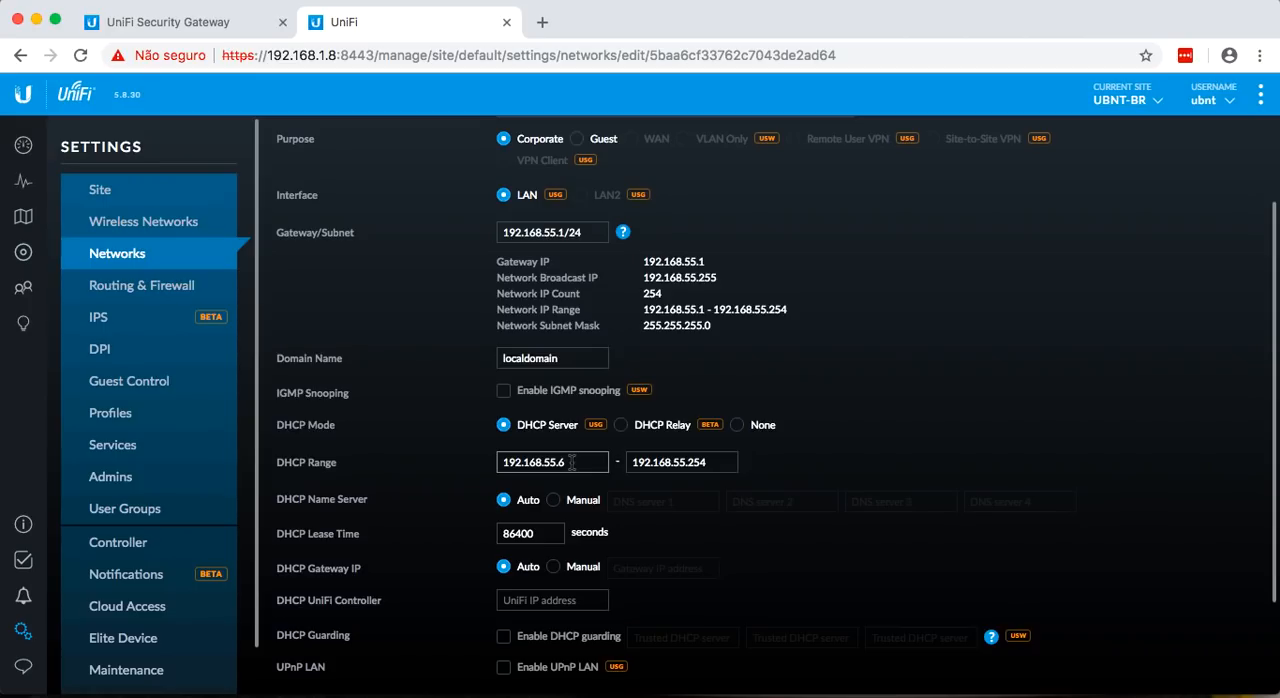
pyautogui.press('BackSpace')
pyautogui.write('100')
pyautogui.click(721, 461)
pyautogui.press('BackSpace')
pyautogui.press('BackSpace')
pyautogui.write('00')
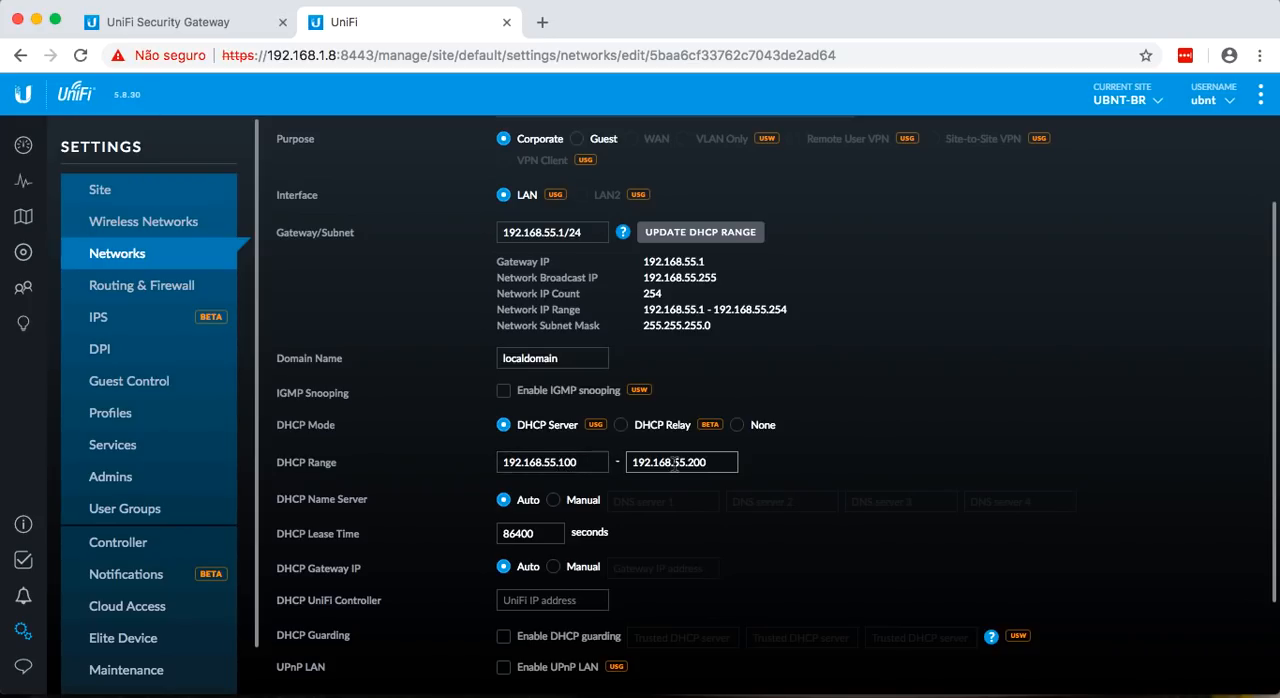
pyautogui.click(835, 445)
pyautogui.scroll(-2, 816, 378)
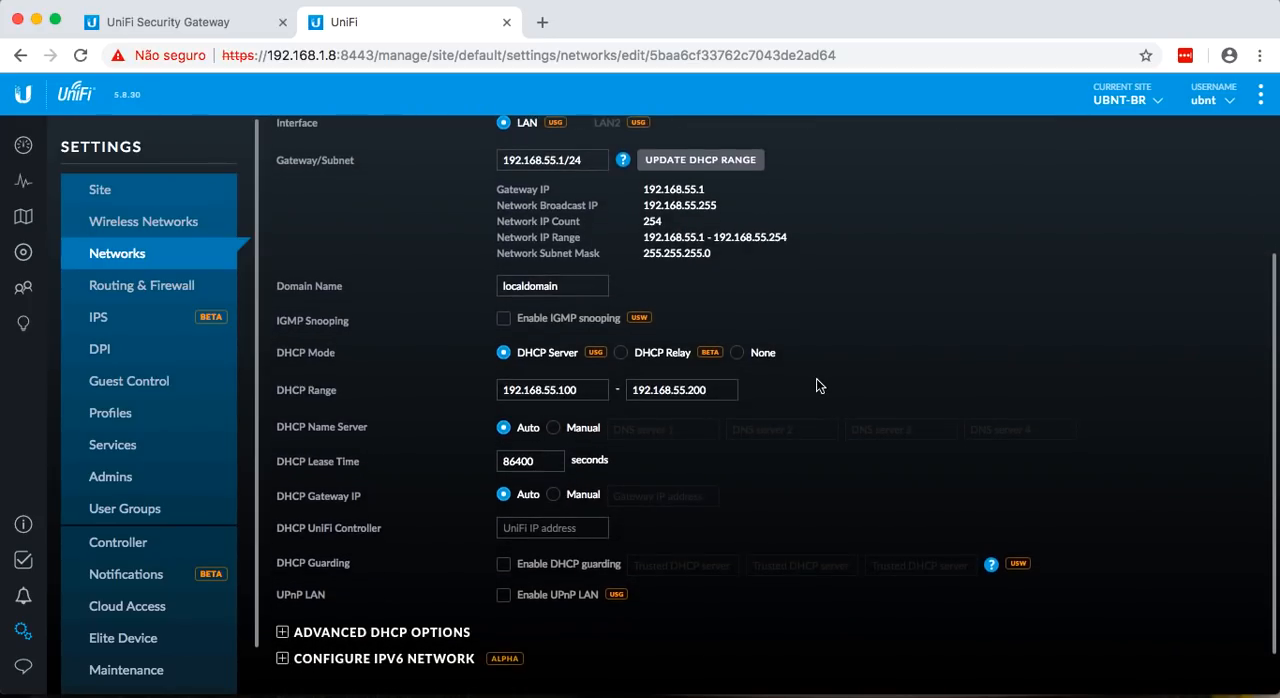
pyautogui.scroll(-1, 445, 484)
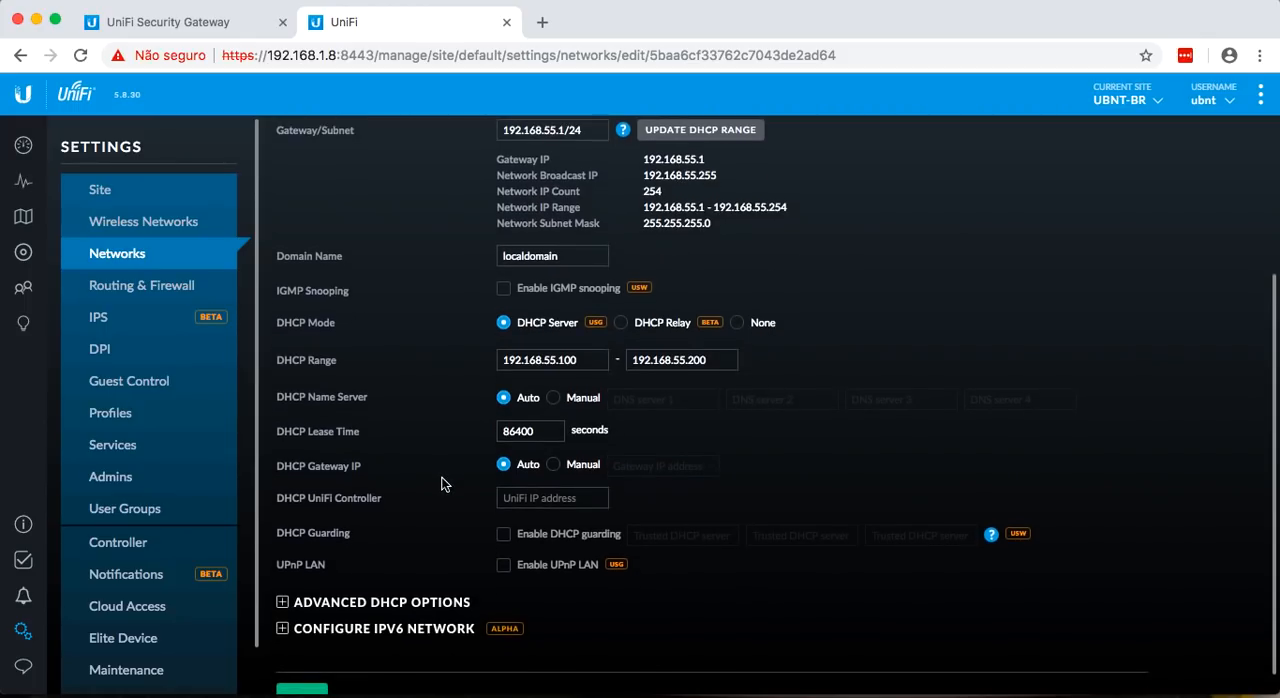
pyautogui.scroll(-1, 410, 456)
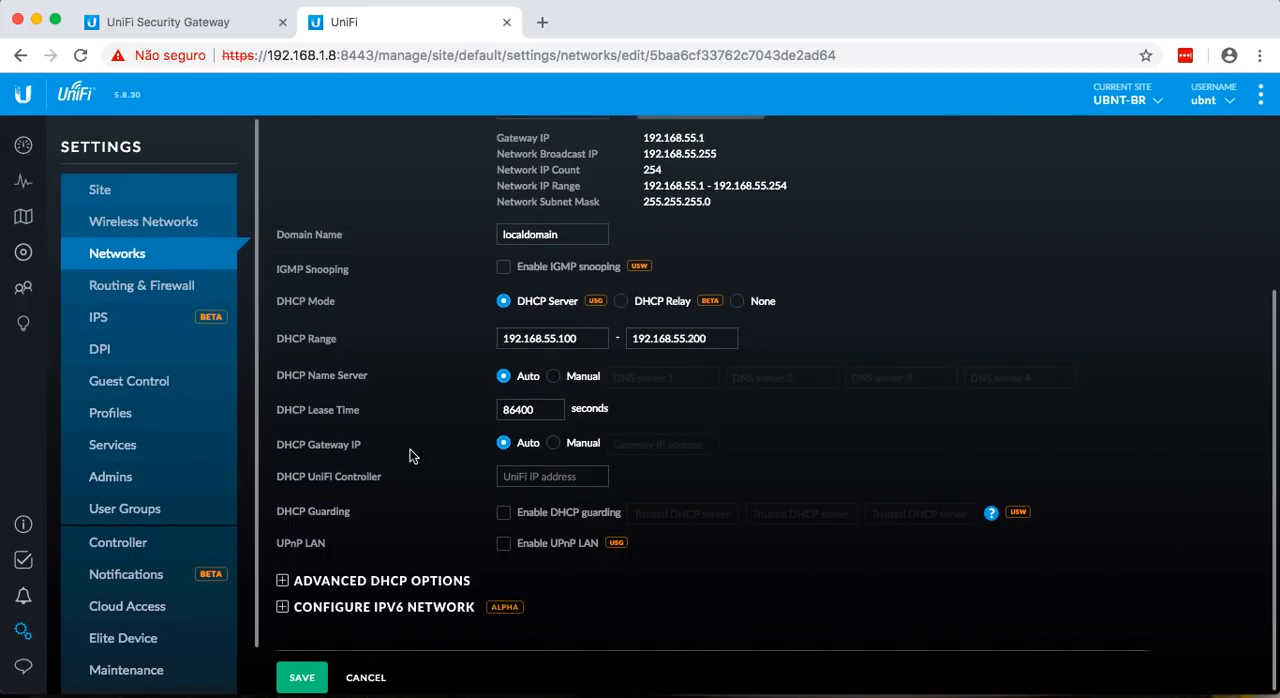
pyautogui.click(302, 678)
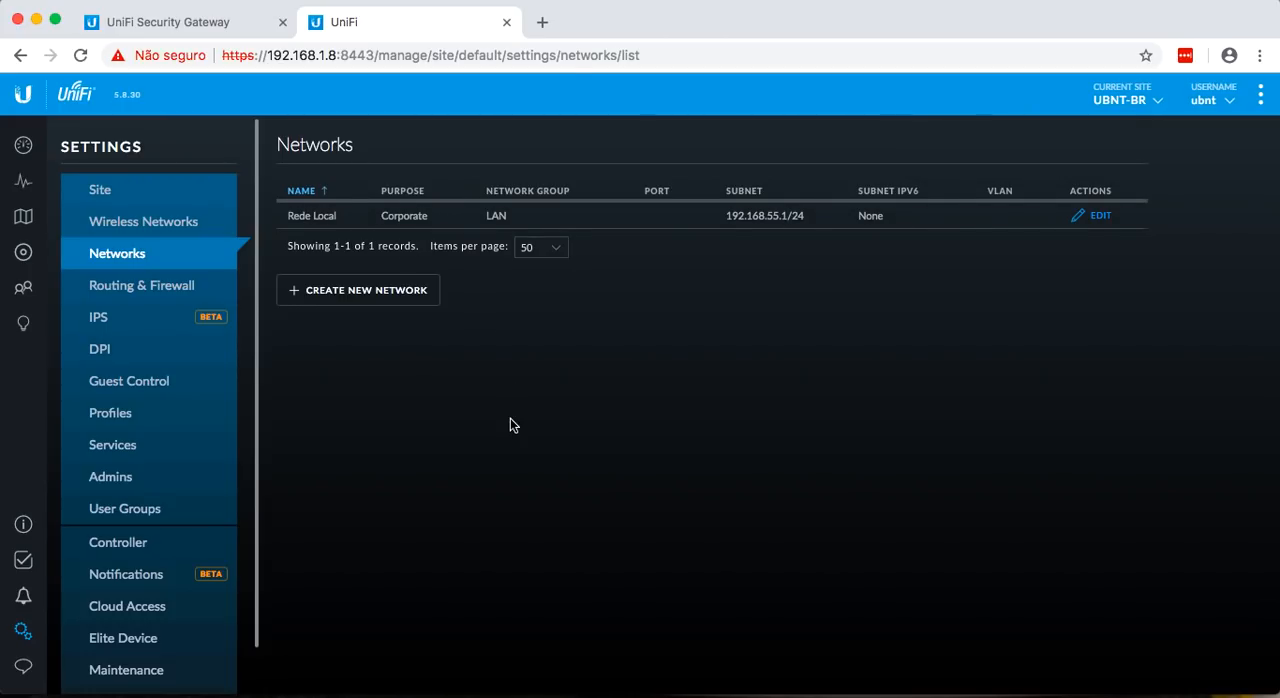
# Create and save a WAN network named Internet on the WAN2 interface, with its IPv4 connection using DHCP.
pyautogui.click(370, 291)
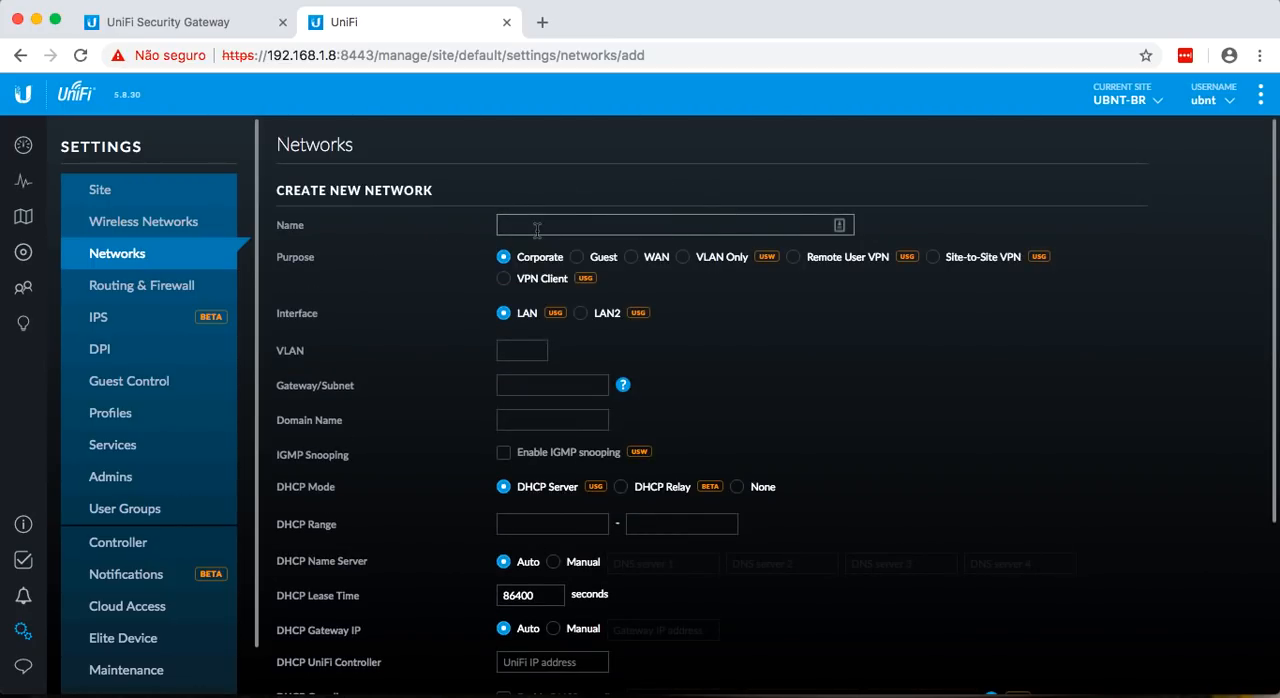
pyautogui.click(631, 257)
pyautogui.click(590, 226)
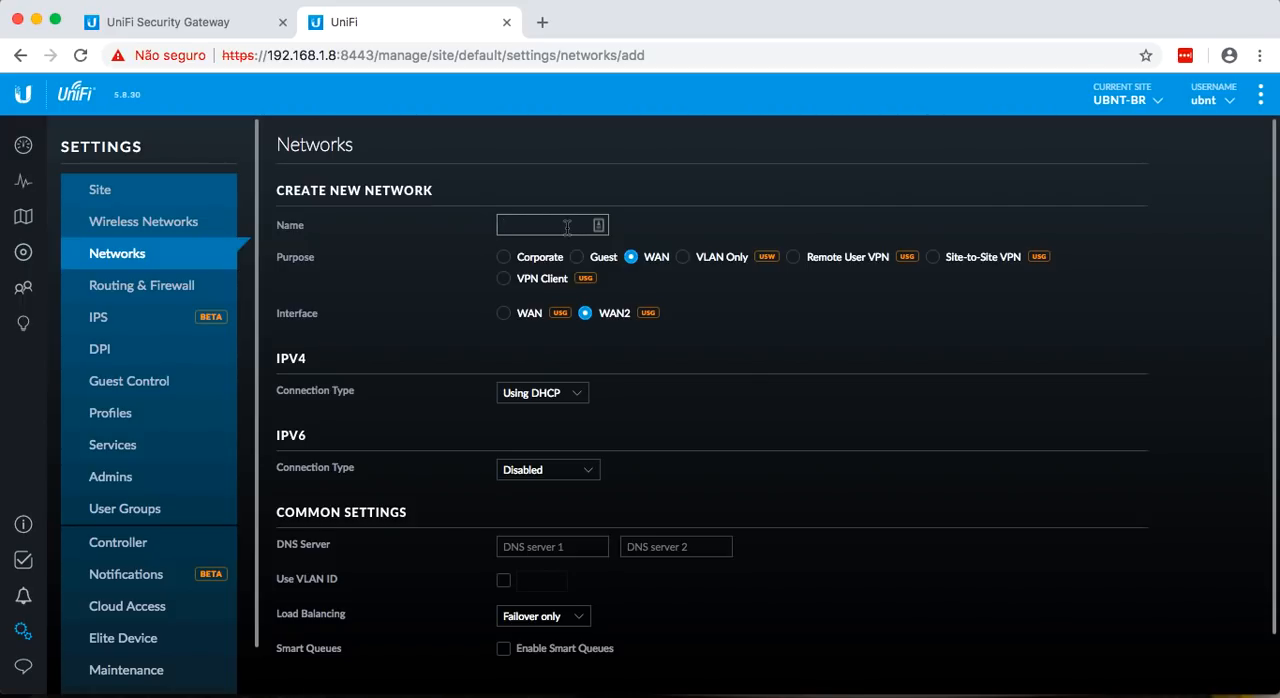
pyautogui.write('Internet')
pyautogui.click(514, 392)
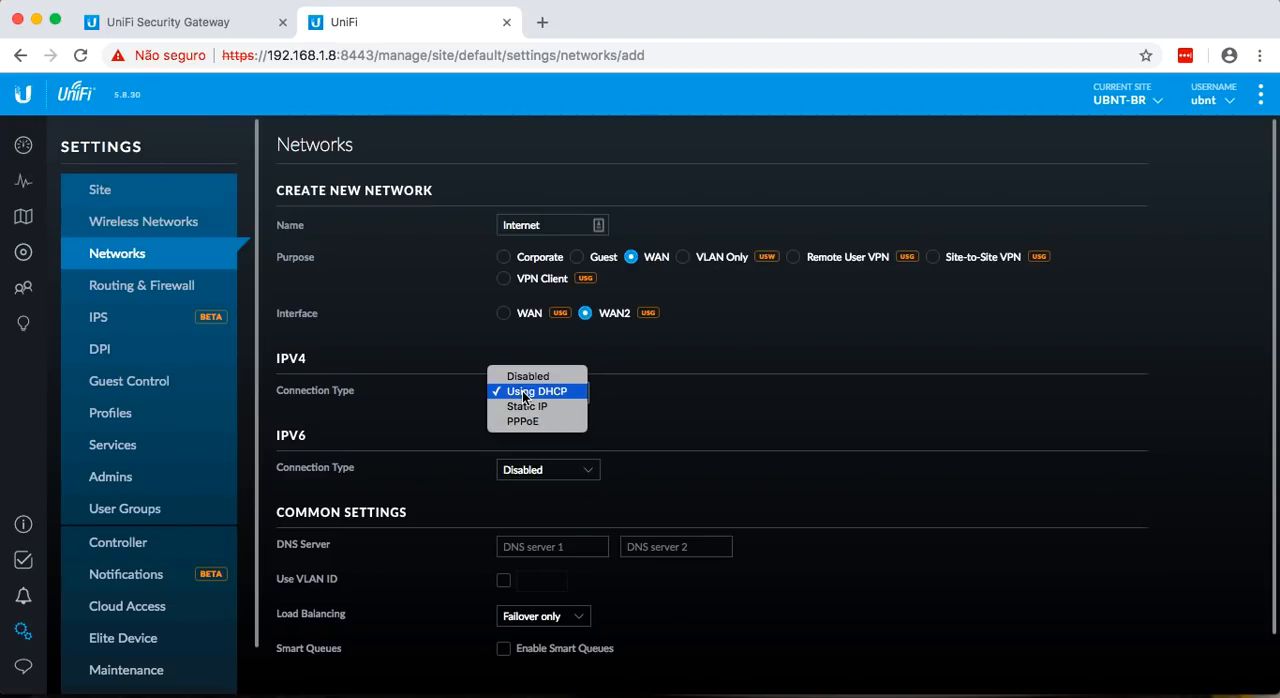
pyautogui.click(523, 392)
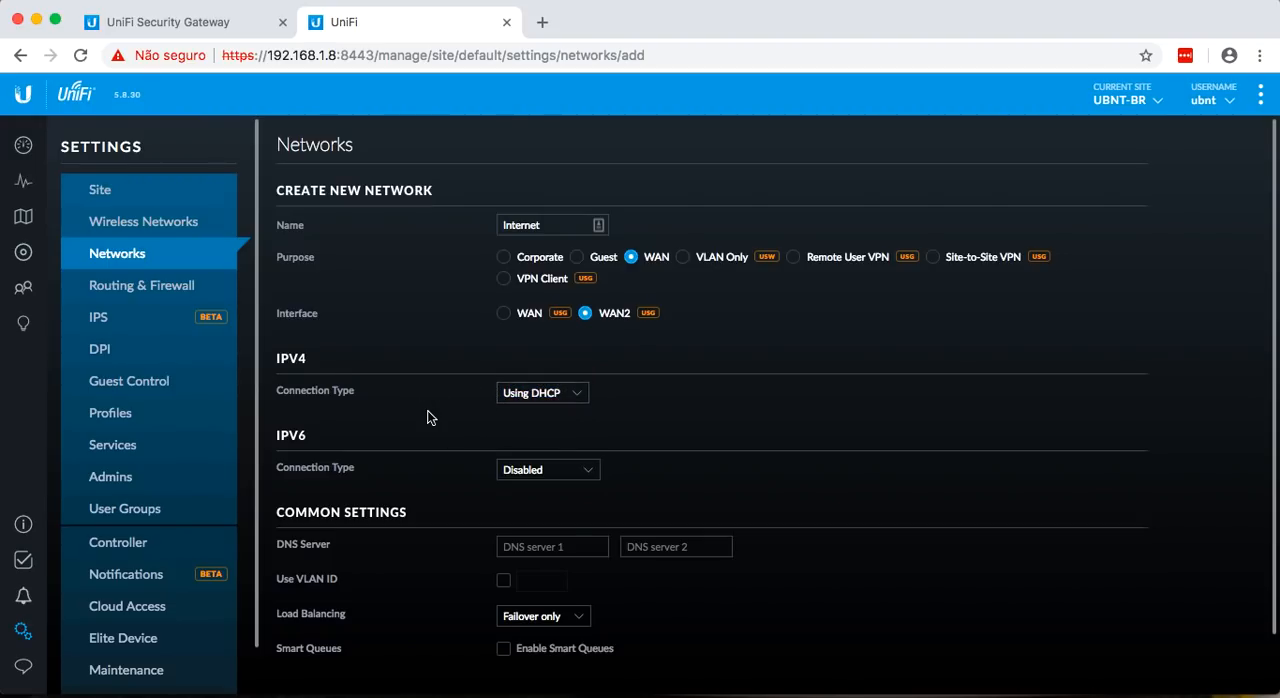
pyautogui.scroll(-2, 427, 417)
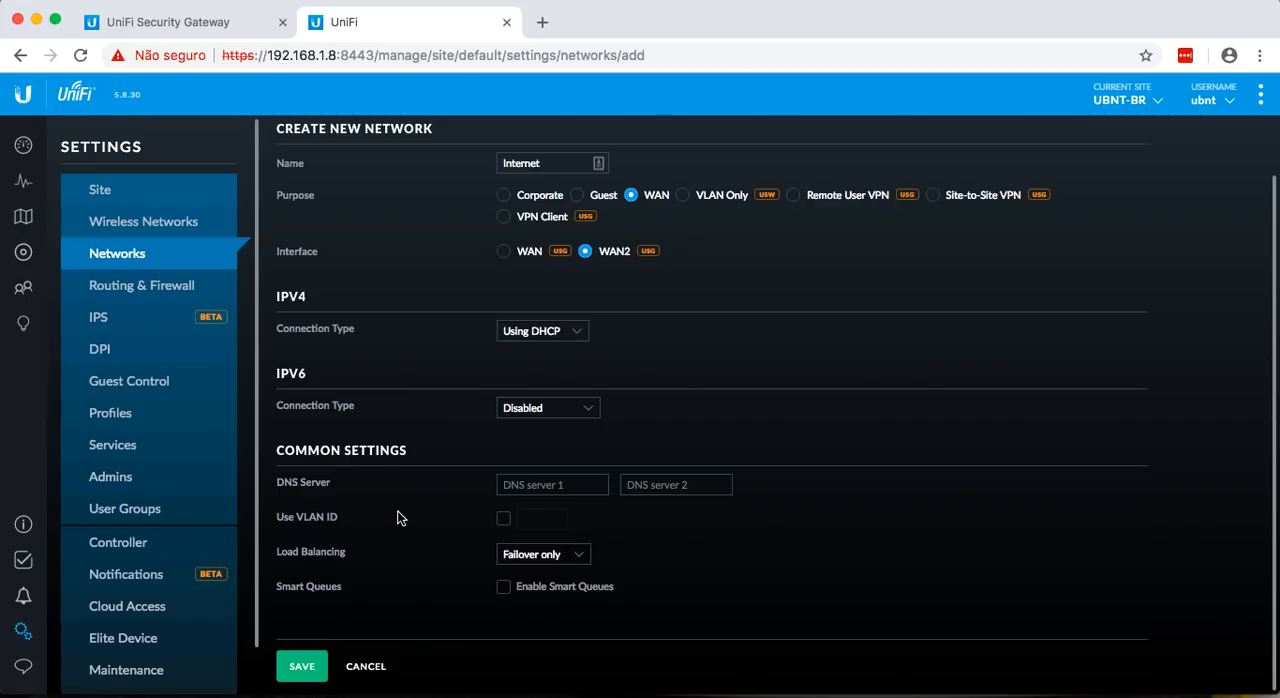
pyautogui.click(310, 666)
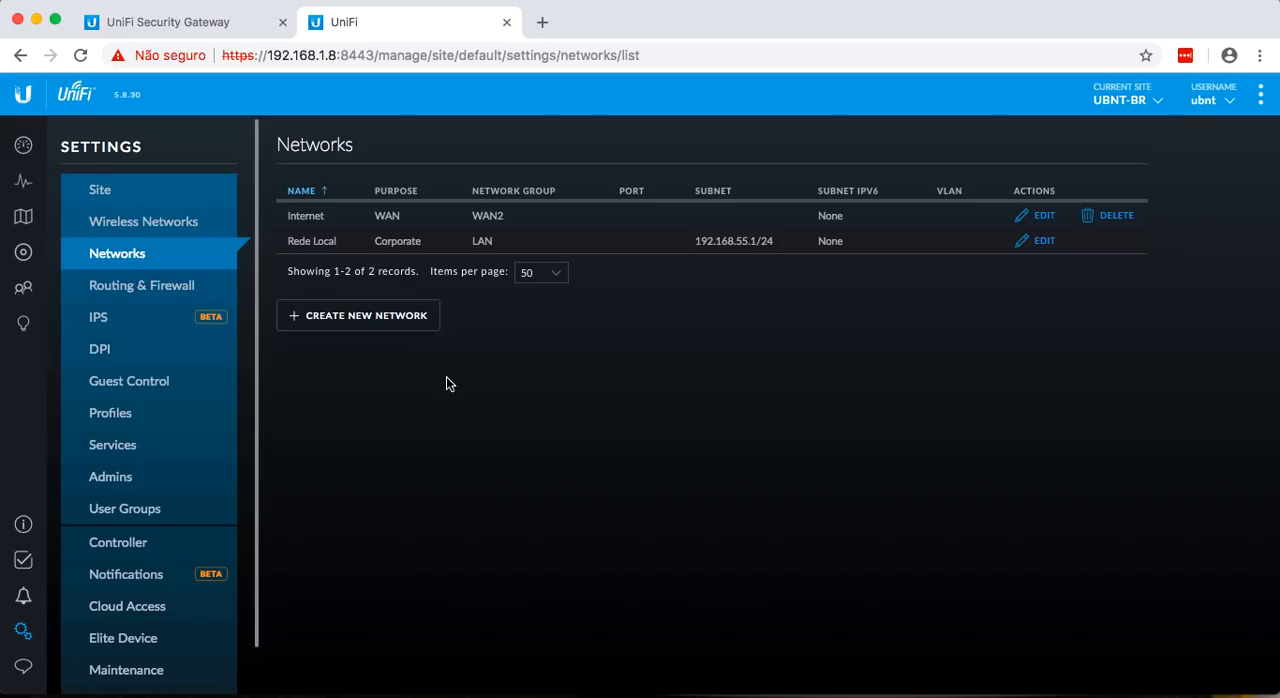
# Adopt the UniFi Security Gateway 3P from the controller's device list.
pyautogui.click(23, 252)
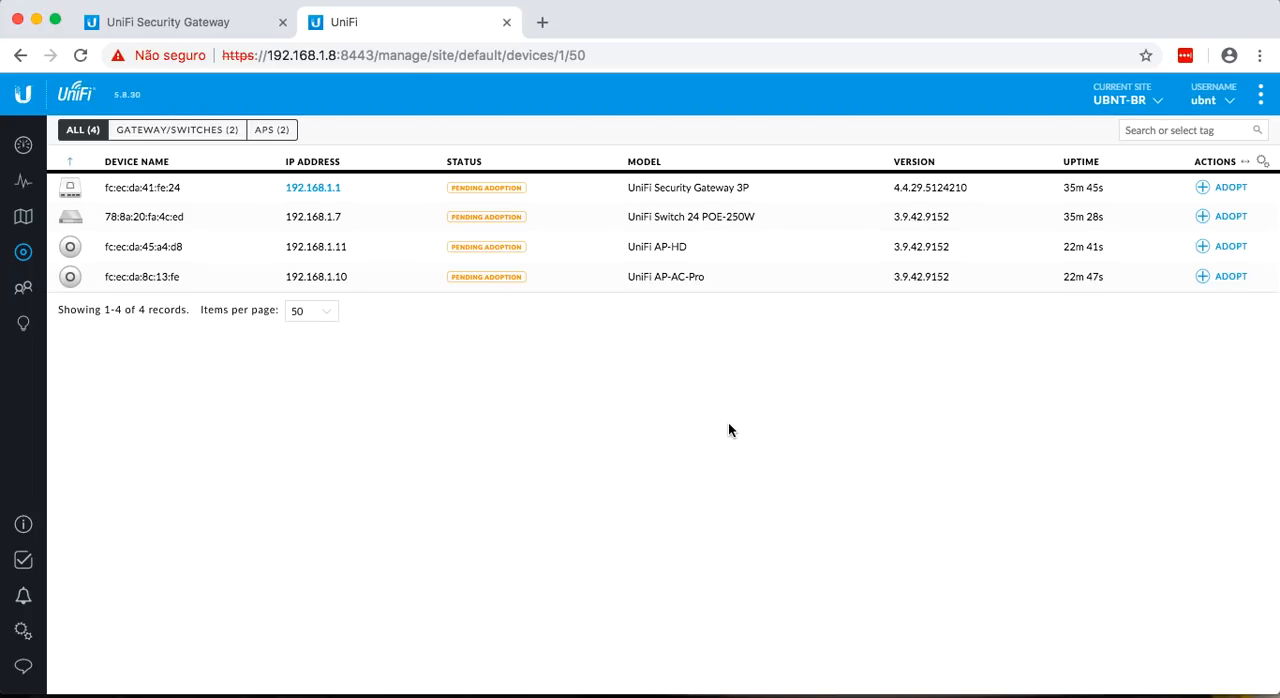
pyautogui.click(1225, 187)
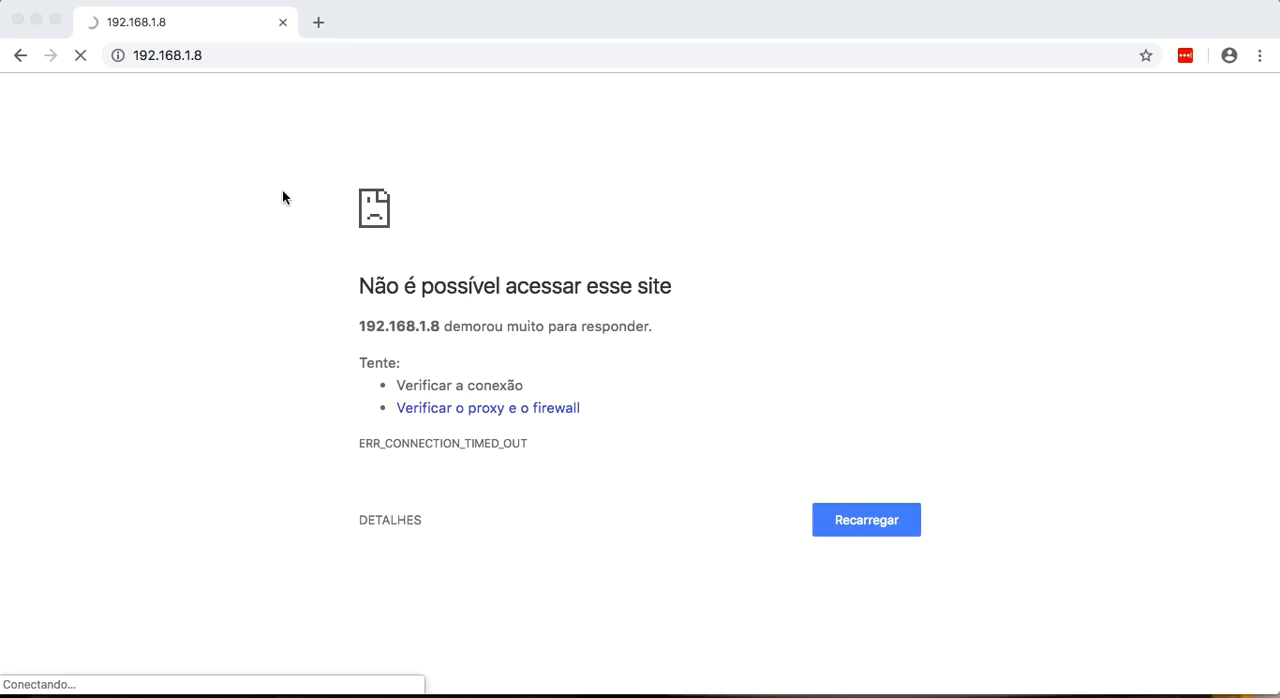
# Check the computer's network connection in System Preferences and the Cloud Key's address in Ubiquiti Device Discovery Tool, and return to Chrome.
pyautogui.moveTo(790, 693)
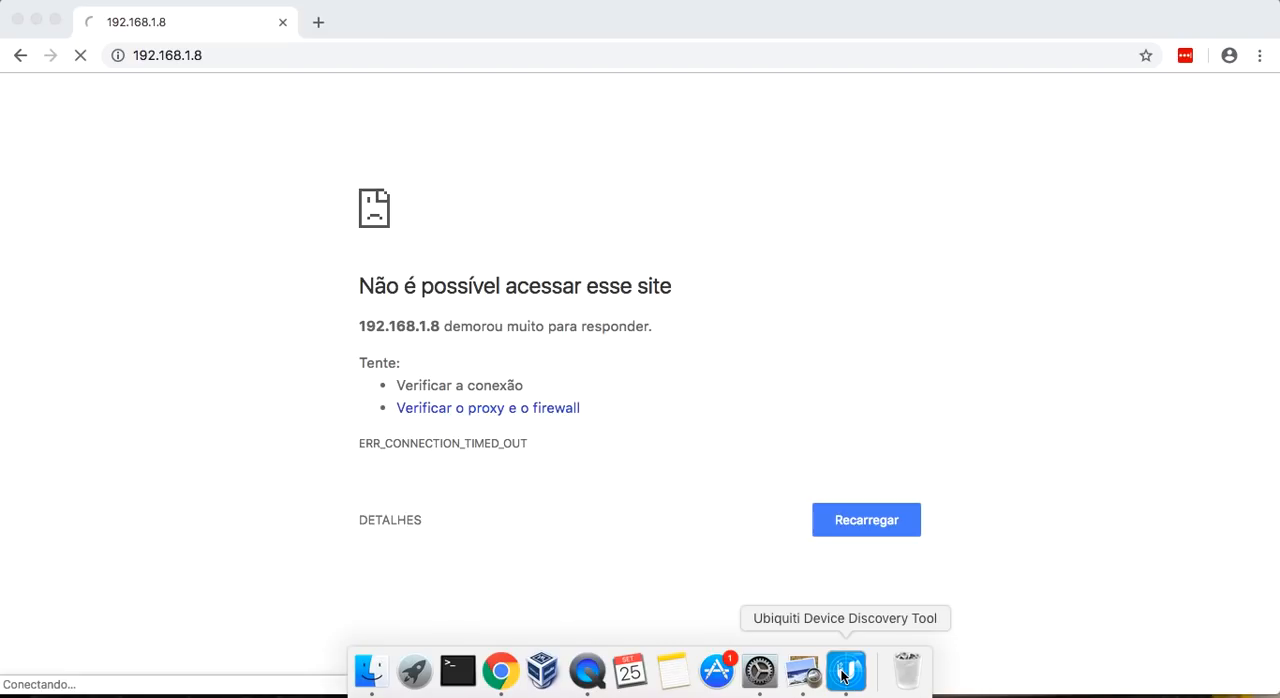
pyautogui.click(766, 673)
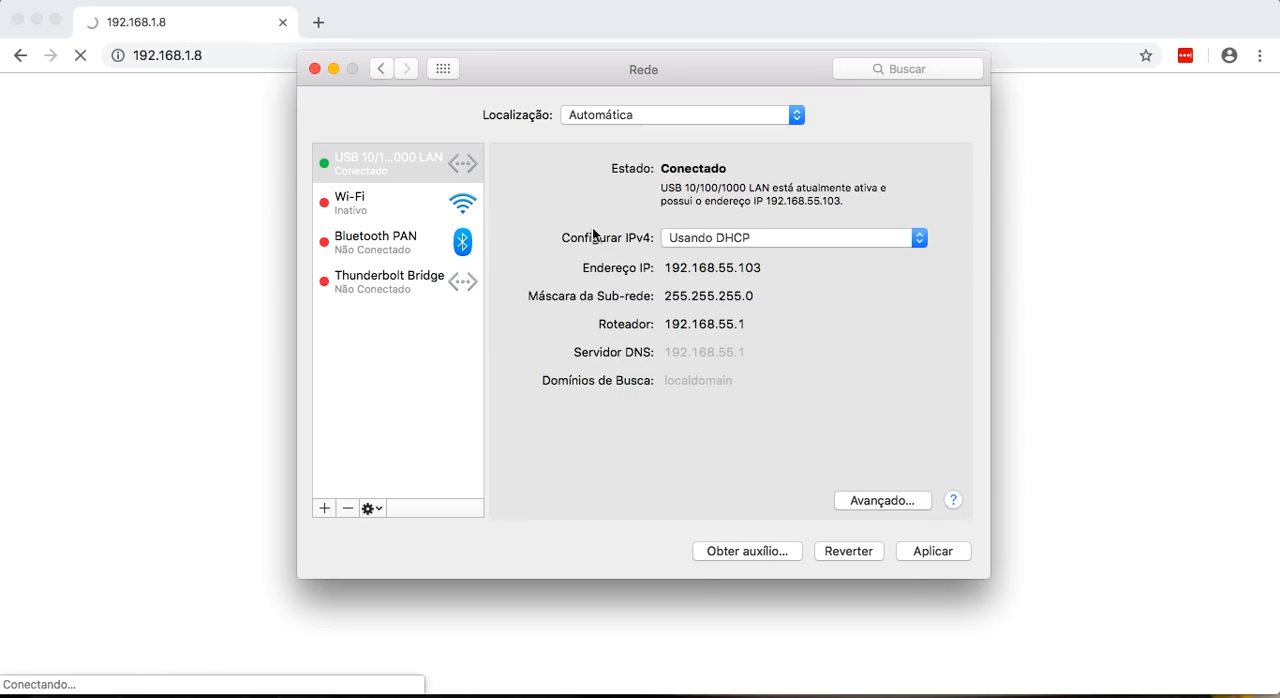
pyautogui.click(247, 295)
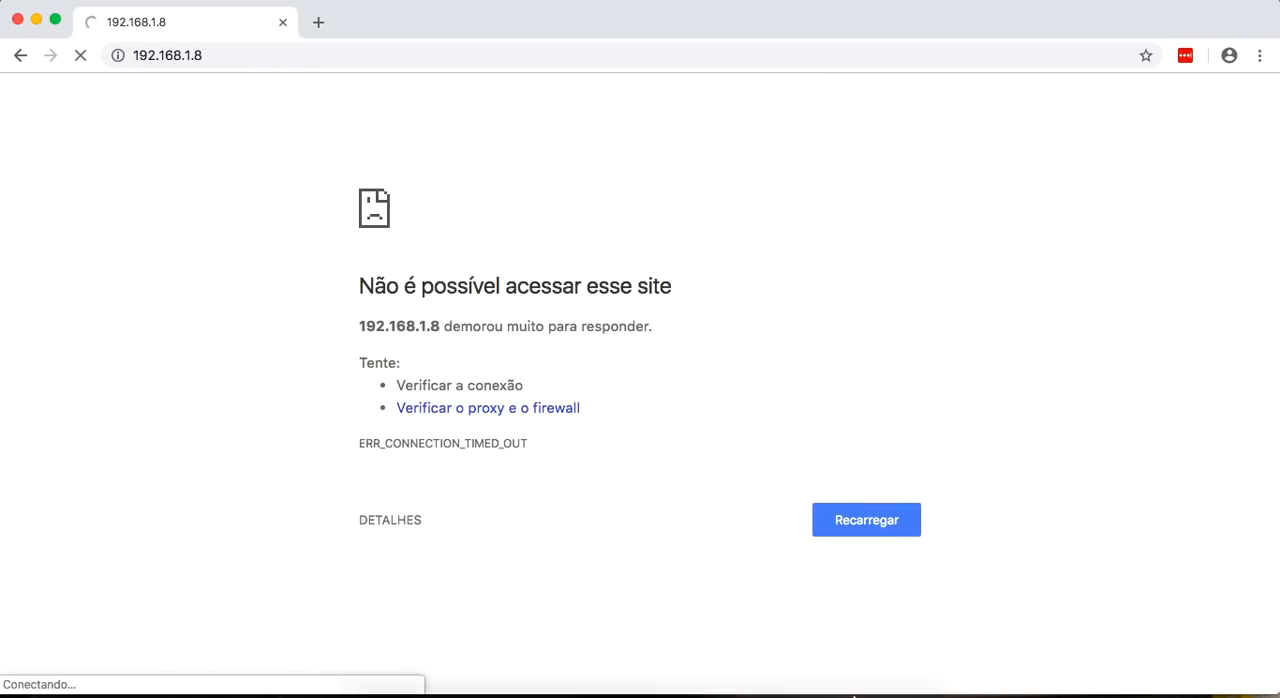
pyautogui.click(846, 672)
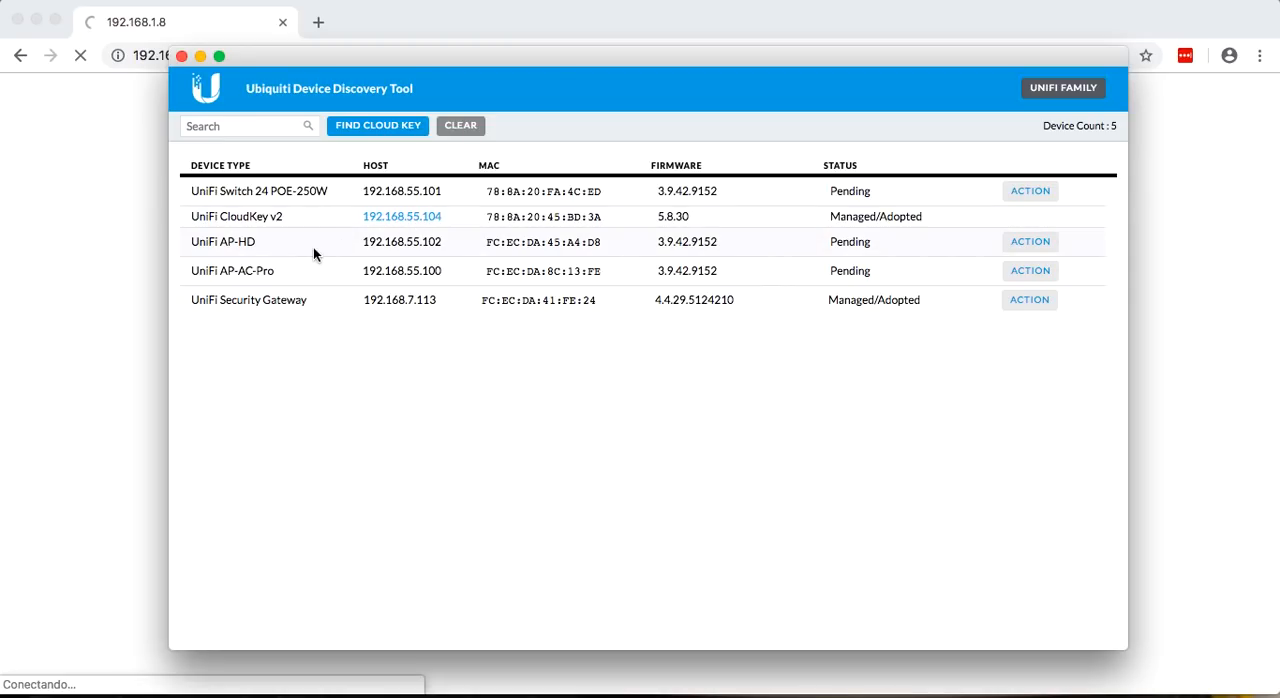
pyautogui.click(99, 284)
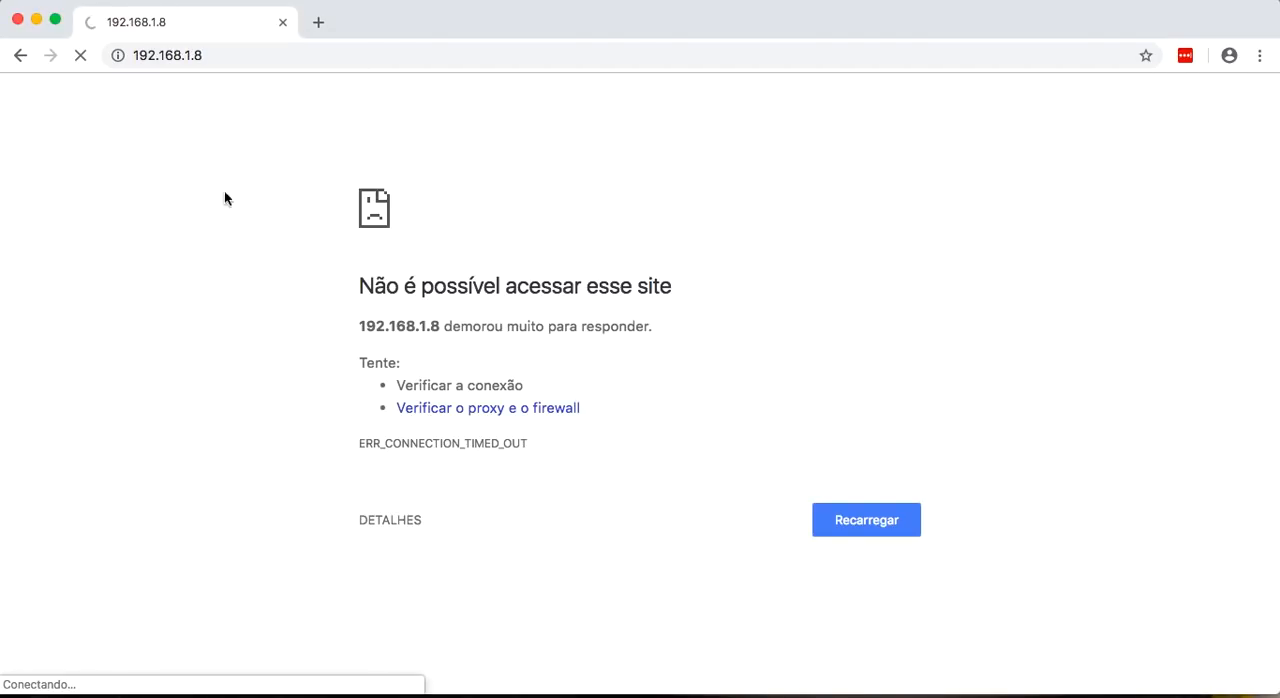
# Open the Cloud Key's web page at its new address, 192.168.55.104.
pyautogui.click(329, 55)
pyautogui.click(329, 55)
pyautogui.press('BackSpace')
pyautogui.press('BackSpace')
pyautogui.press('BackSpace')
pyautogui.press('BackSpace')
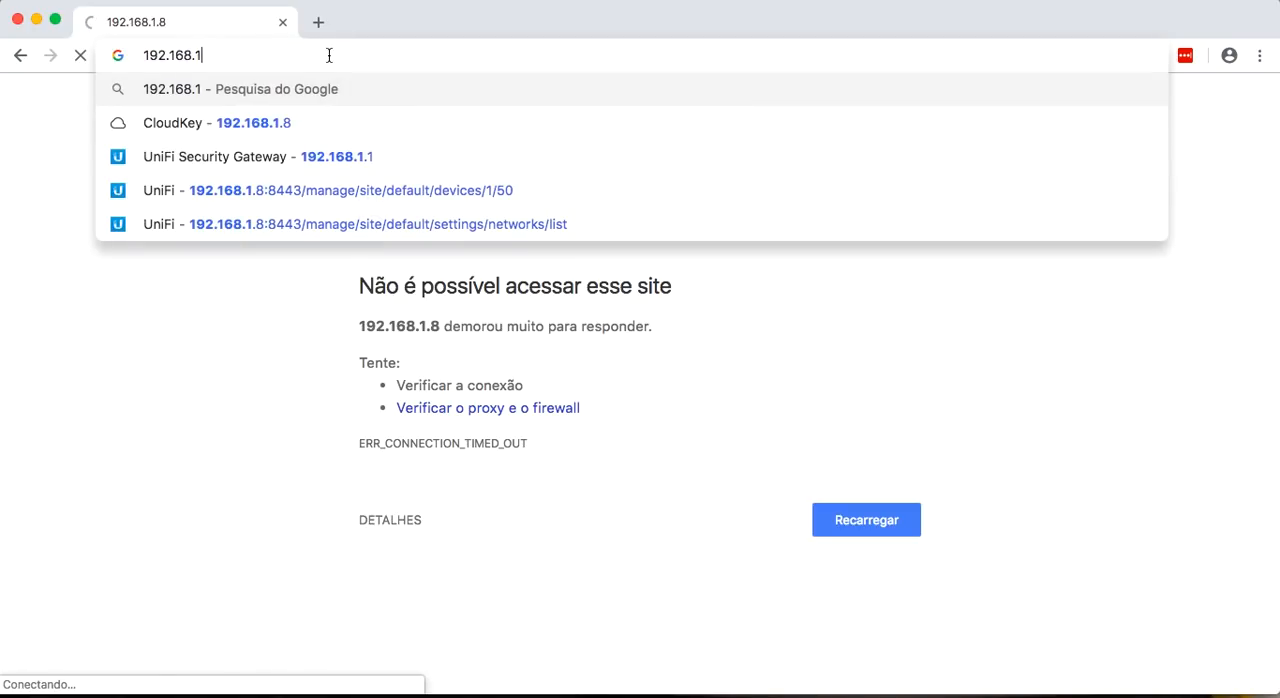
pyautogui.write('.55.104')
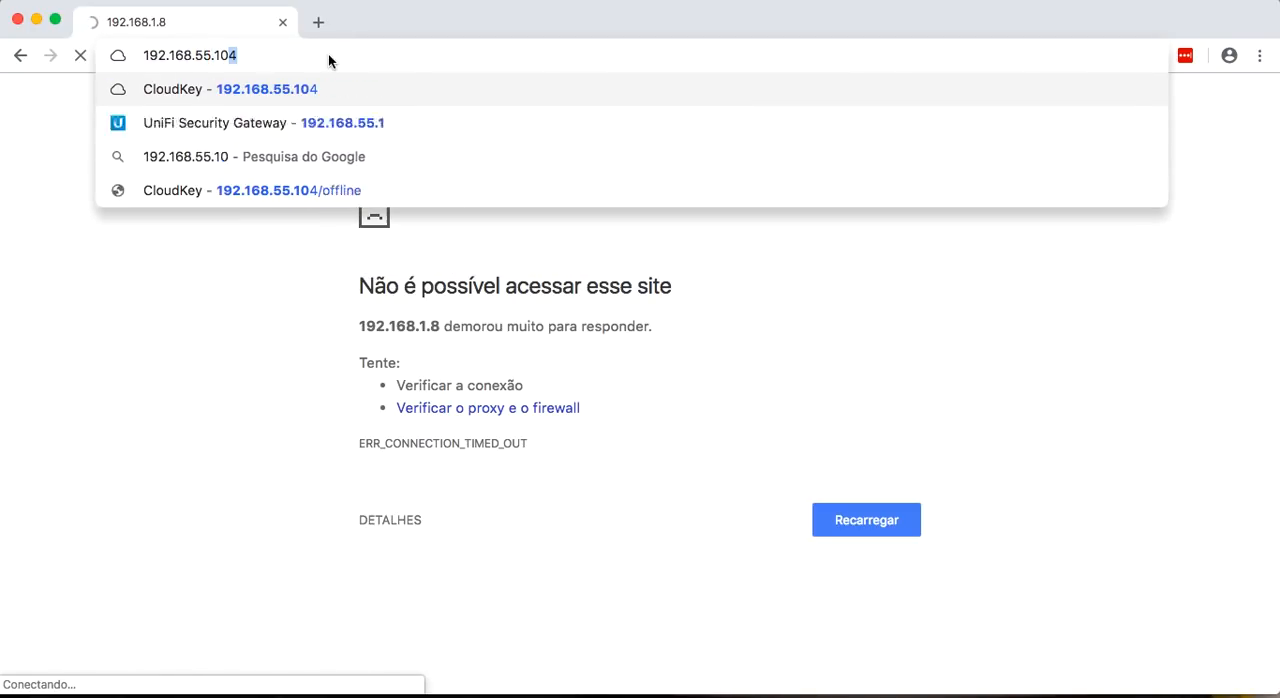
pyautogui.press('Return')
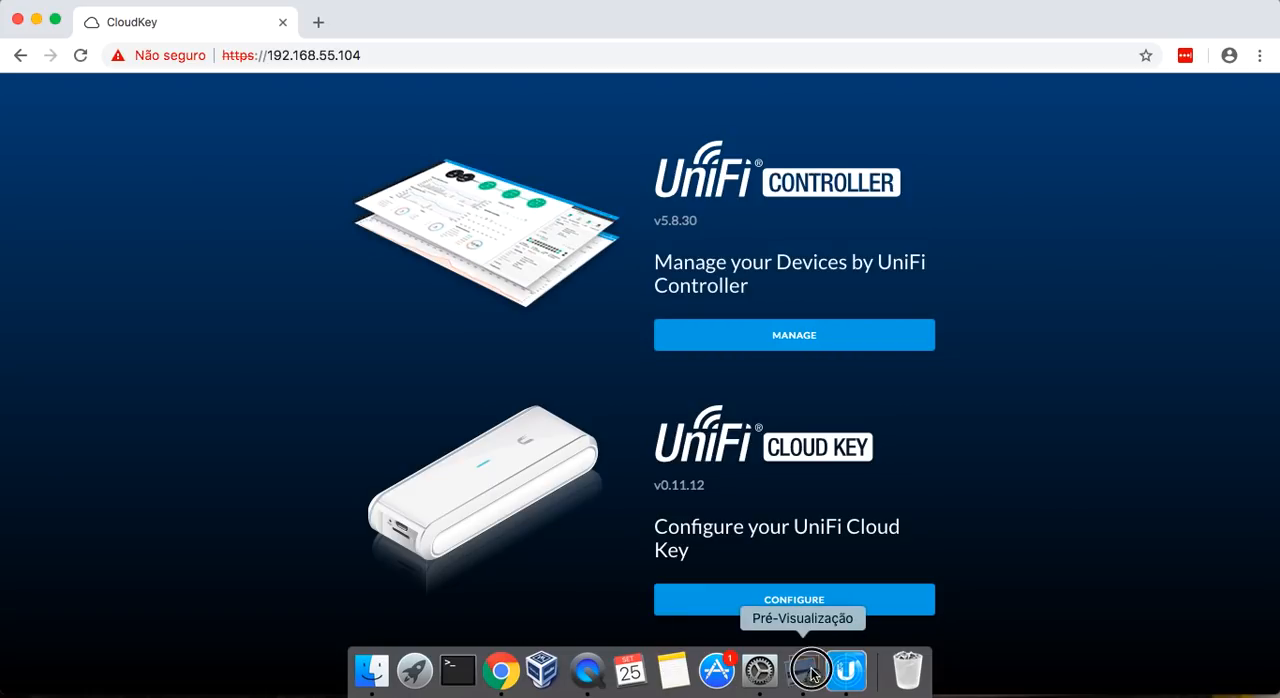
# Consult the UBNT-LAB.png topology in Preview, and log in to the Cloud Key configuration in Chrome as ubnt with the account password, without storing the credentials.
pyautogui.click(806, 672)
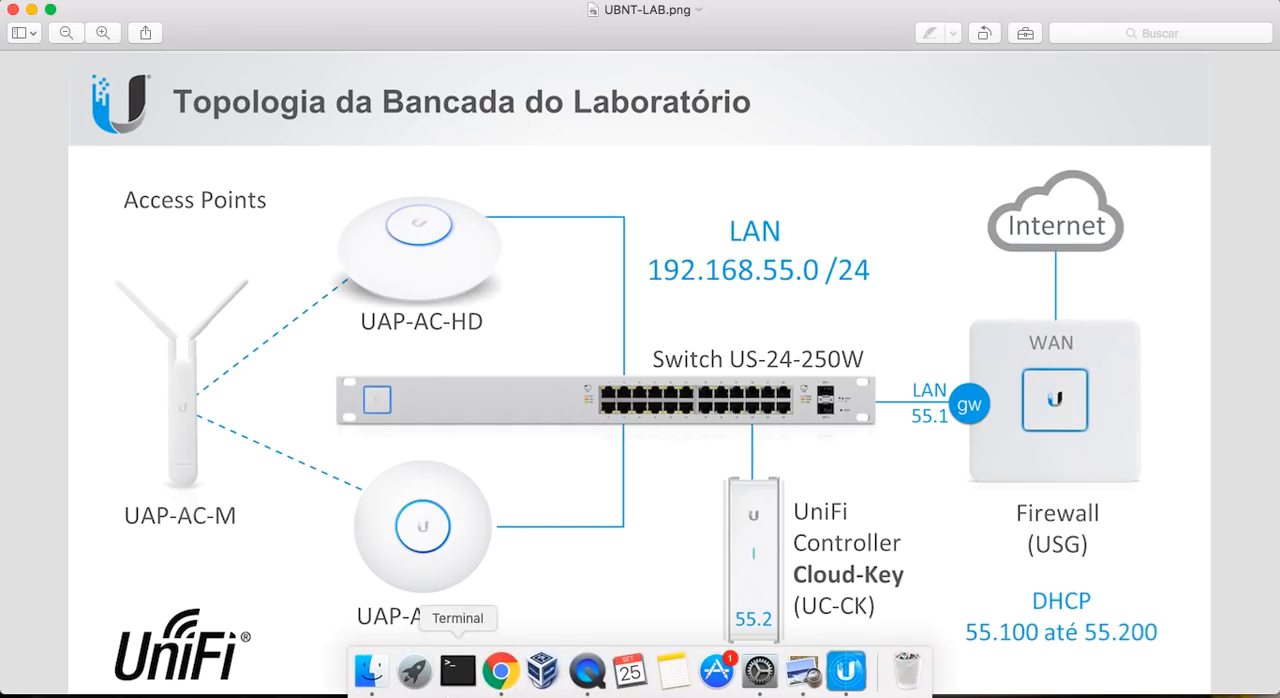
pyautogui.click(500, 667)
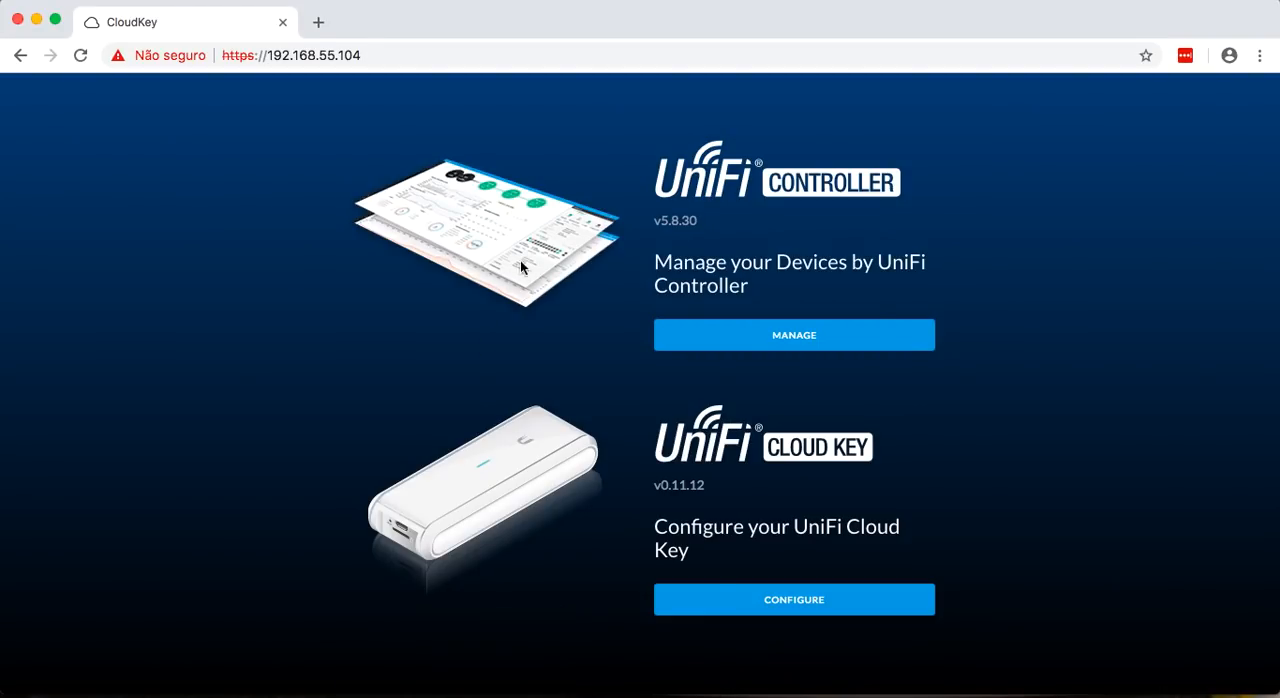
pyautogui.click(763, 602)
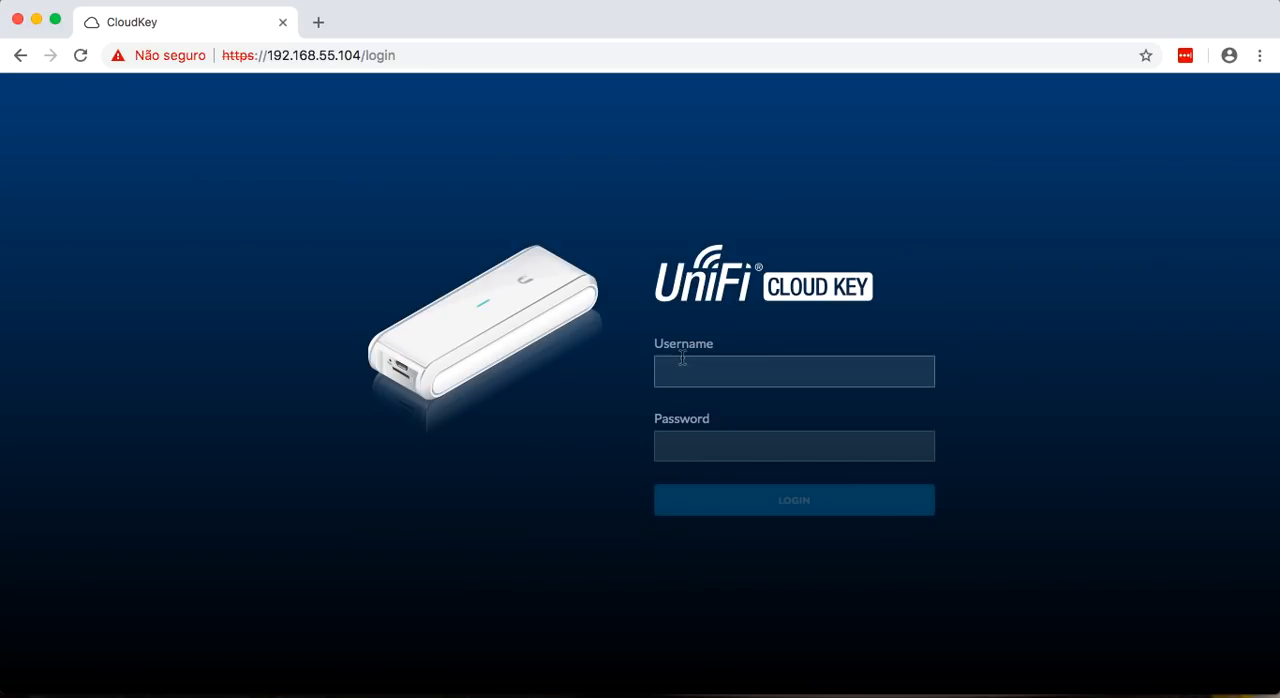
pyautogui.write('ubnt')
pyautogui.press('Tab')
pyautogui.write('•••••••••')
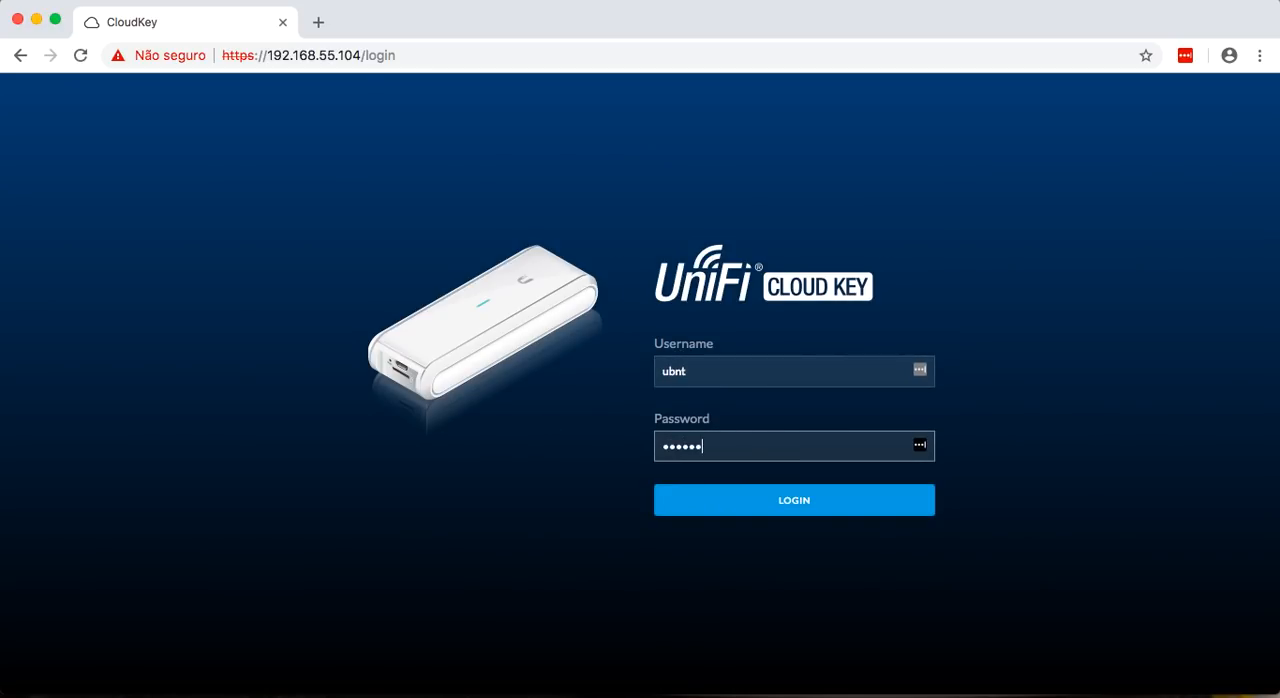
pyautogui.write('•••')
pyautogui.press('Return')
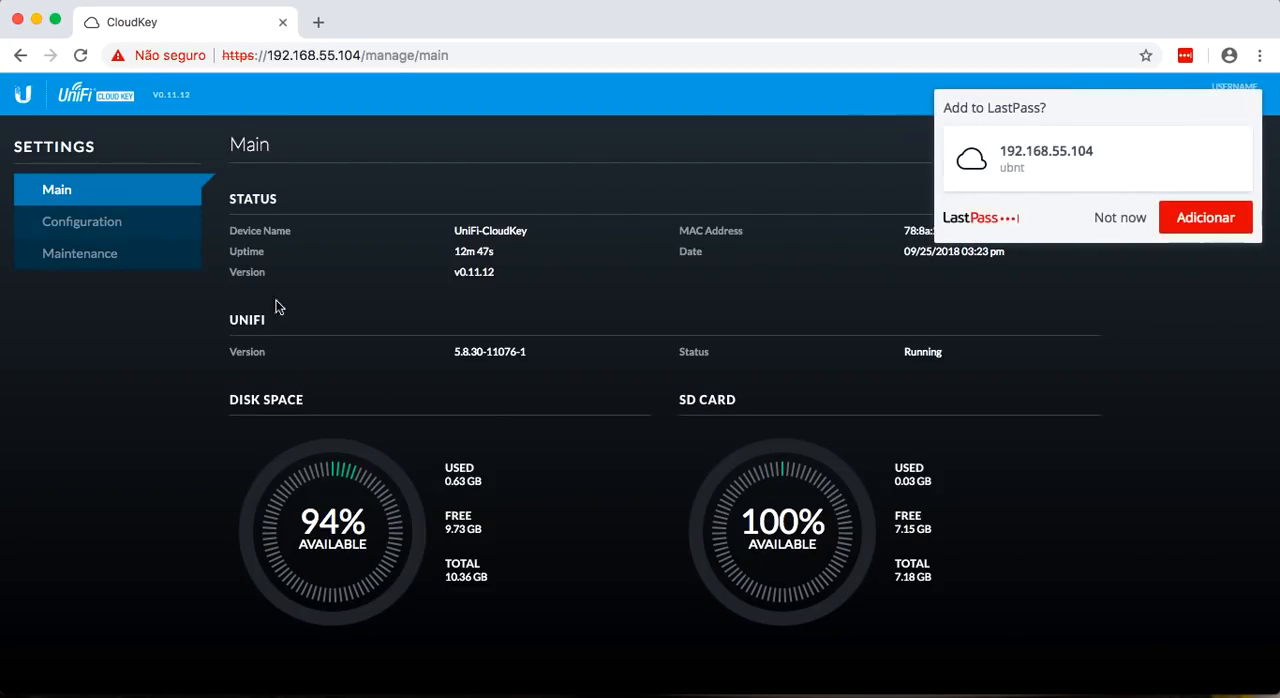
pyautogui.click(1119, 214)
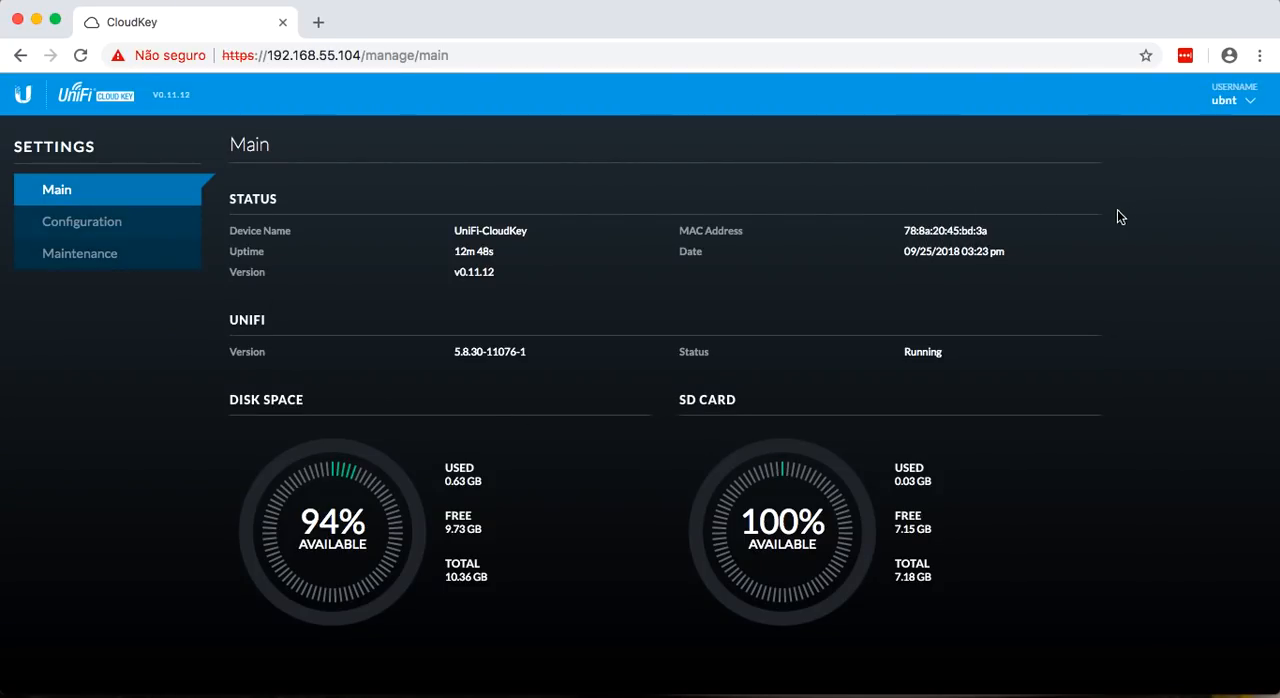
pyautogui.click(78, 226)
pyautogui.click(560, 233)
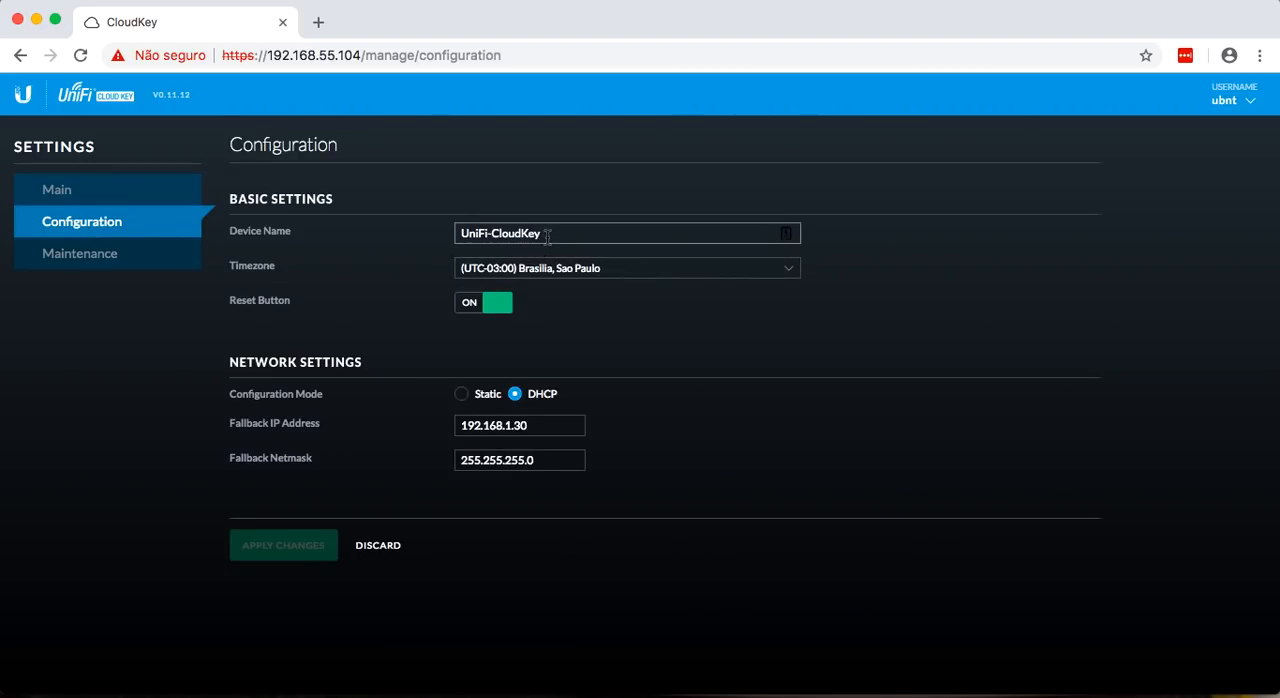
pyautogui.press('BackSpace')
pyautogui.press('BackSpace')
pyautogui.press('BackSpace')
pyautogui.press('BackSpace')
pyautogui.press('BackSpace')
pyautogui.press('BackSpace')
pyautogui.press('BackSpace')
pyautogui.press('BackSpace')
pyautogui.press('BackSpace')
pyautogui.press('BackSpace')
pyautogui.press('BackSpace')
pyautogui.press('BackSpace')
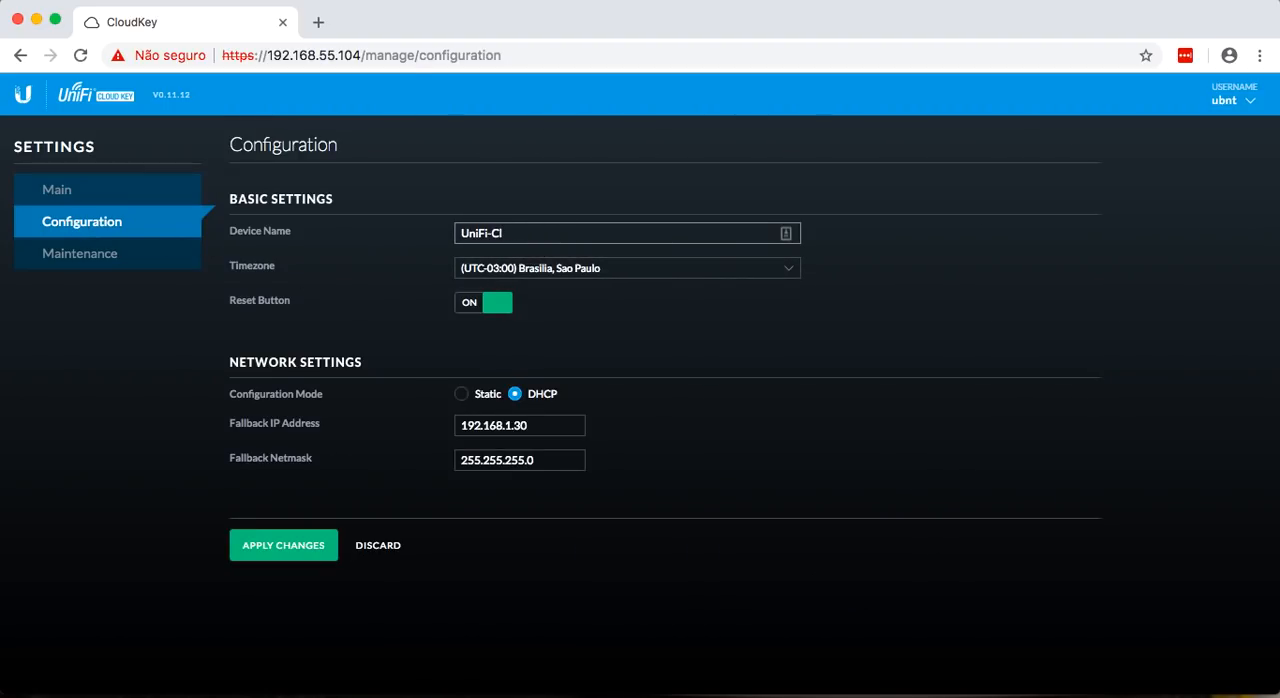
pyautogui.press('BackSpace')
pyautogui.write('C-CK')
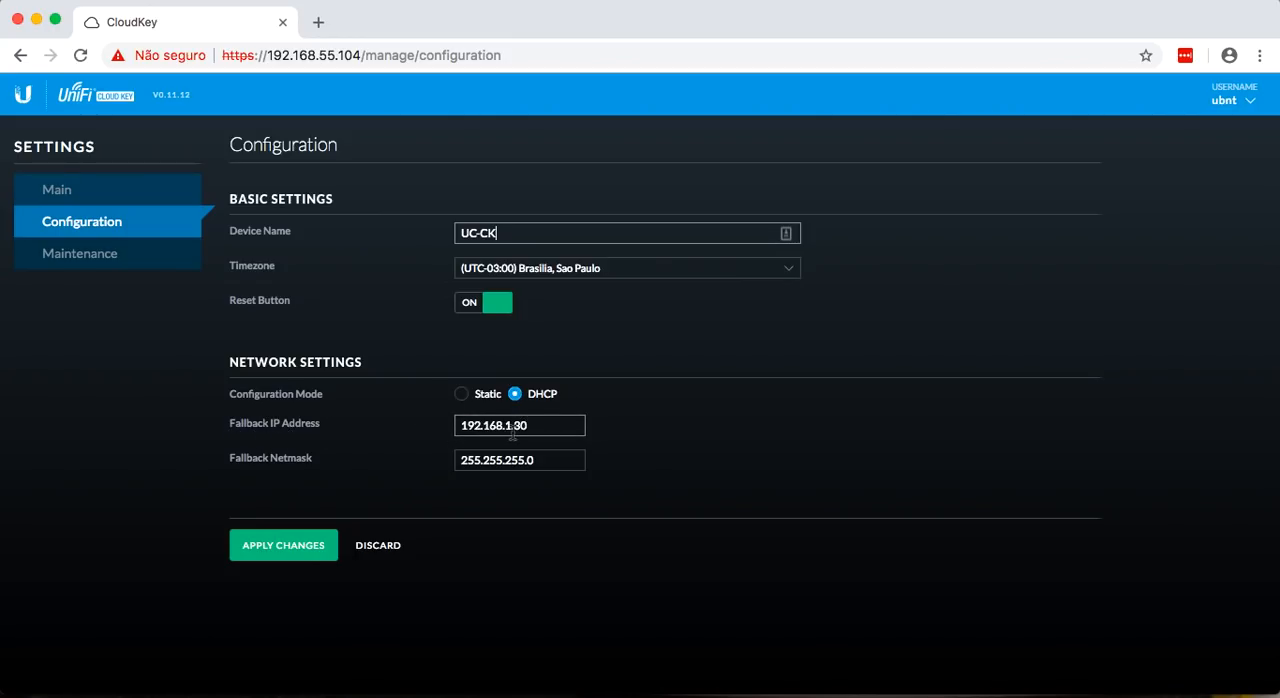
# Switch the Cloud Key's network configuration to static and set its IP address to 192.168.55.2.
pyautogui.click(474, 399)
pyautogui.click(555, 426)
pyautogui.press('BackSpace')
pyautogui.press('BackSpace')
pyautogui.press('BackSpace')
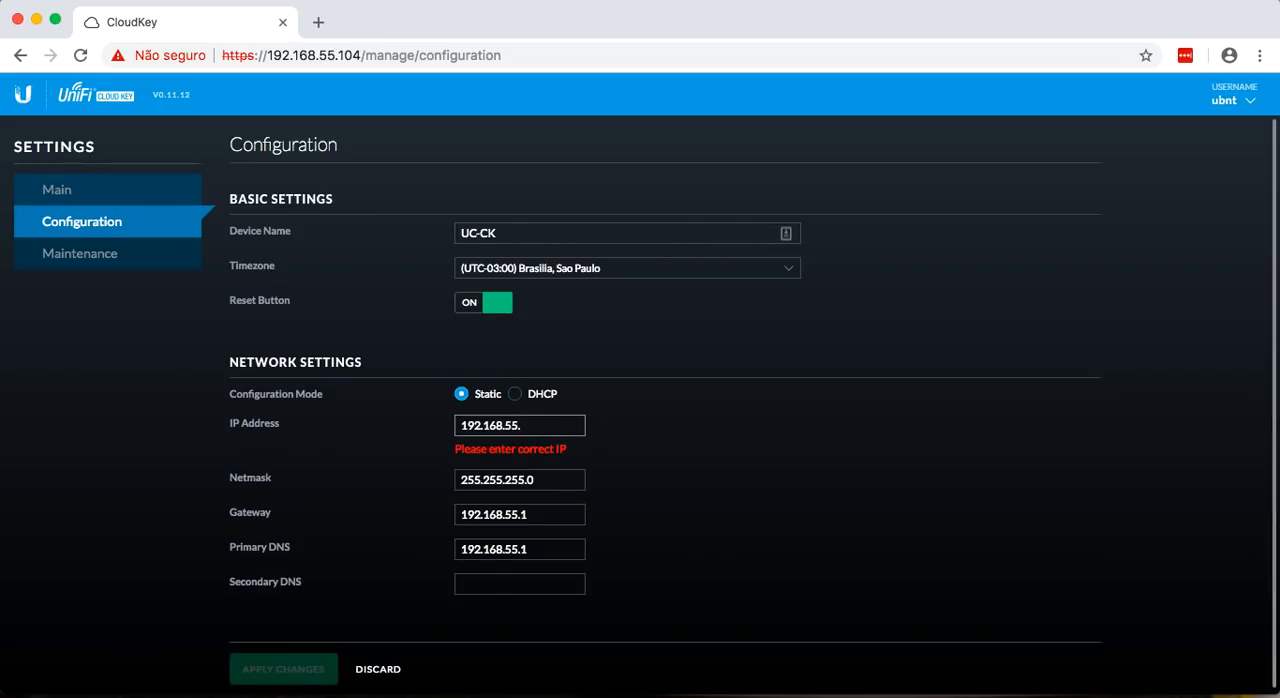
pyautogui.write('2')
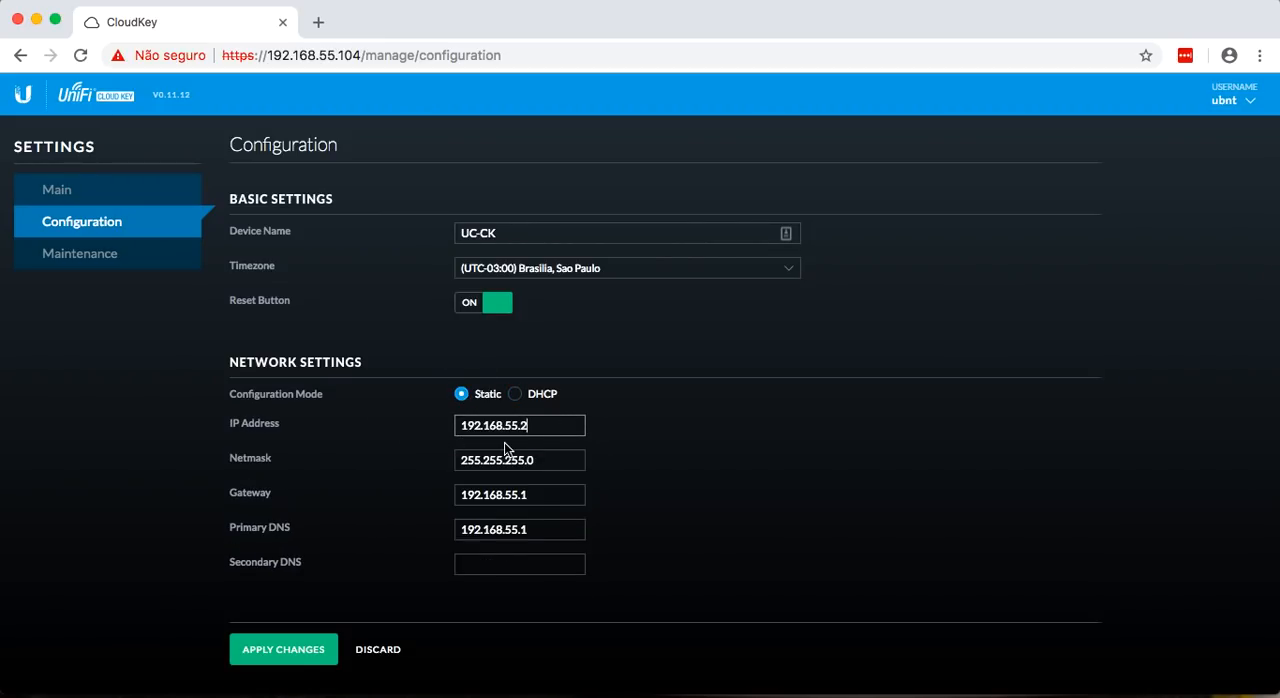
# Review the gateway and primary DNS entries and apply the Cloud Key's static network configuration.
pyautogui.click(500, 494)
pyautogui.click(543, 529)
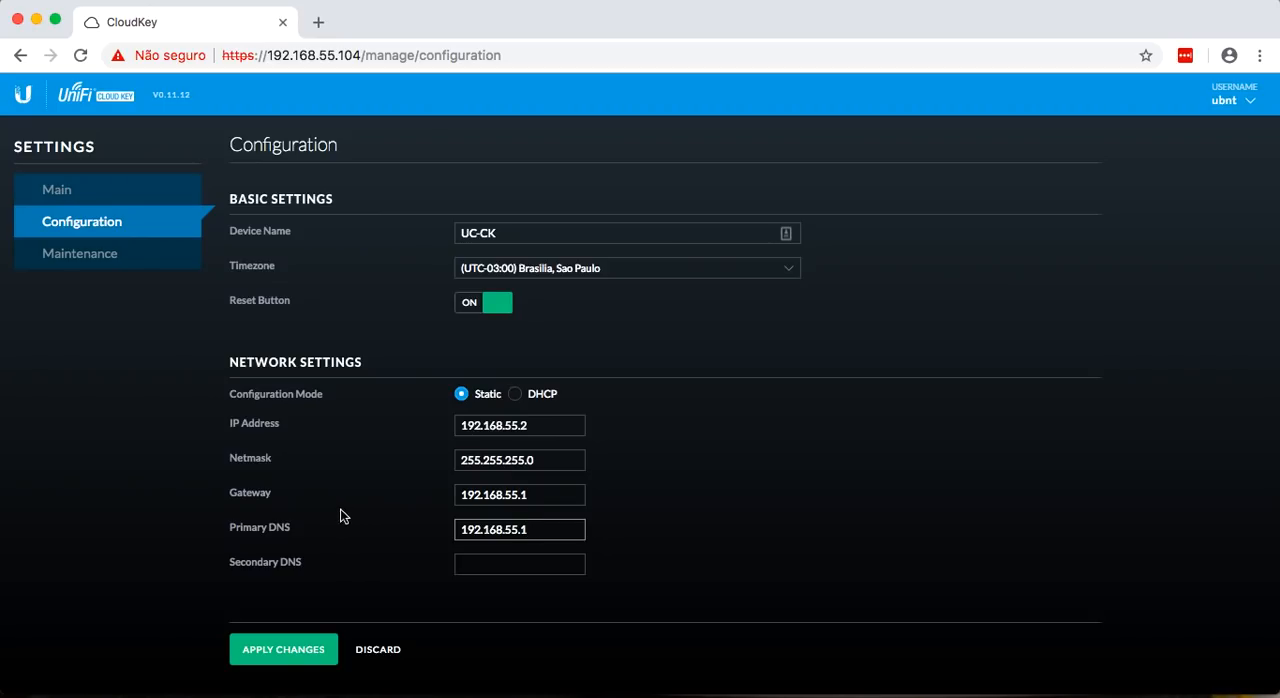
pyautogui.click(288, 649)
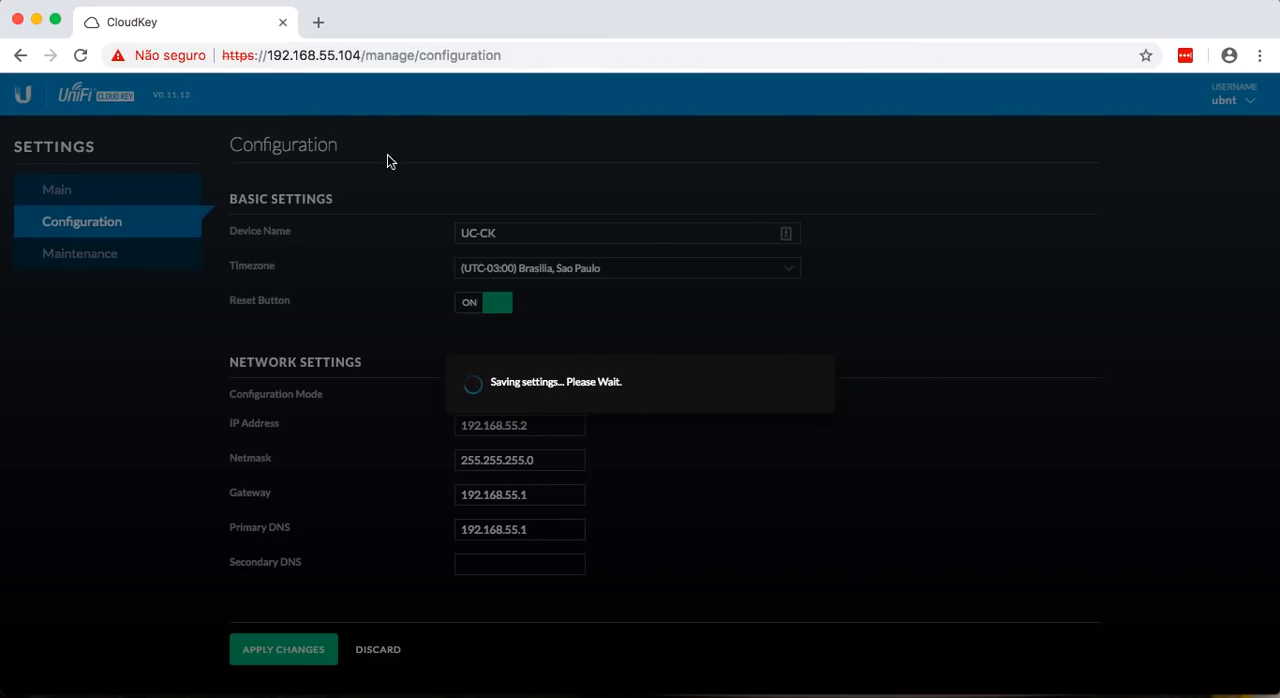
# Open the Cloud Key's web page at 192.168.55.2 and go to the UniFi Controller's management login.
pyautogui.click(555, 58)
pyautogui.click(555, 58)
pyautogui.press('BackSpace')
pyautogui.press('BackSpace')
pyautogui.press('BackSpace')
pyautogui.press('BackSpace')
pyautogui.press('BackSpace')
pyautogui.press('BackSpace')
pyautogui.press('BackSpace')
pyautogui.press('BackSpace')
pyautogui.press('BackSpace')
pyautogui.press('BackSpace')
pyautogui.press('BackSpace')
pyautogui.press('BackSpace')
pyautogui.press('BackSpace')
pyautogui.press('BackSpace')
pyautogui.press('BackSpace')
pyautogui.press('BackSpace')
pyautogui.press('BackSpace')
pyautogui.press('BackSpace')
pyautogui.press('BackSpace')
pyautogui.press('BackSpace')
pyautogui.press('BackSpace')
pyautogui.press('BackSpace')
pyautogui.press('BackSpace')
pyautogui.press('BackSpace')
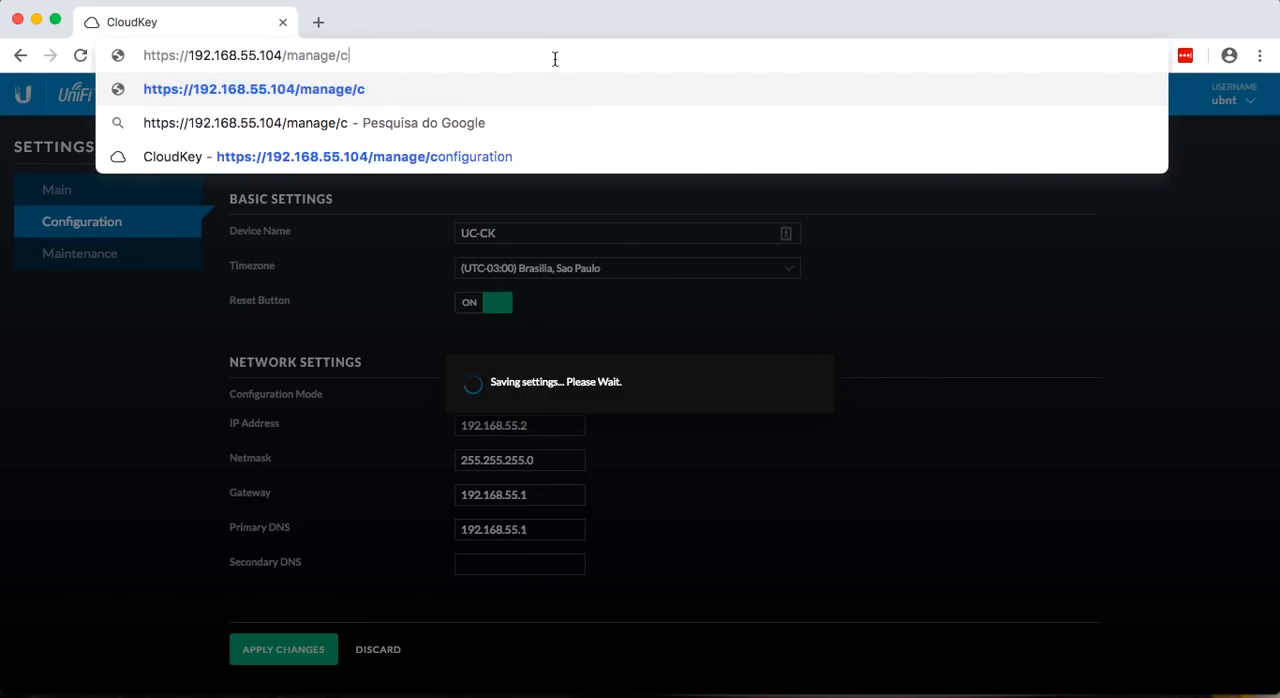
pyautogui.write('2')
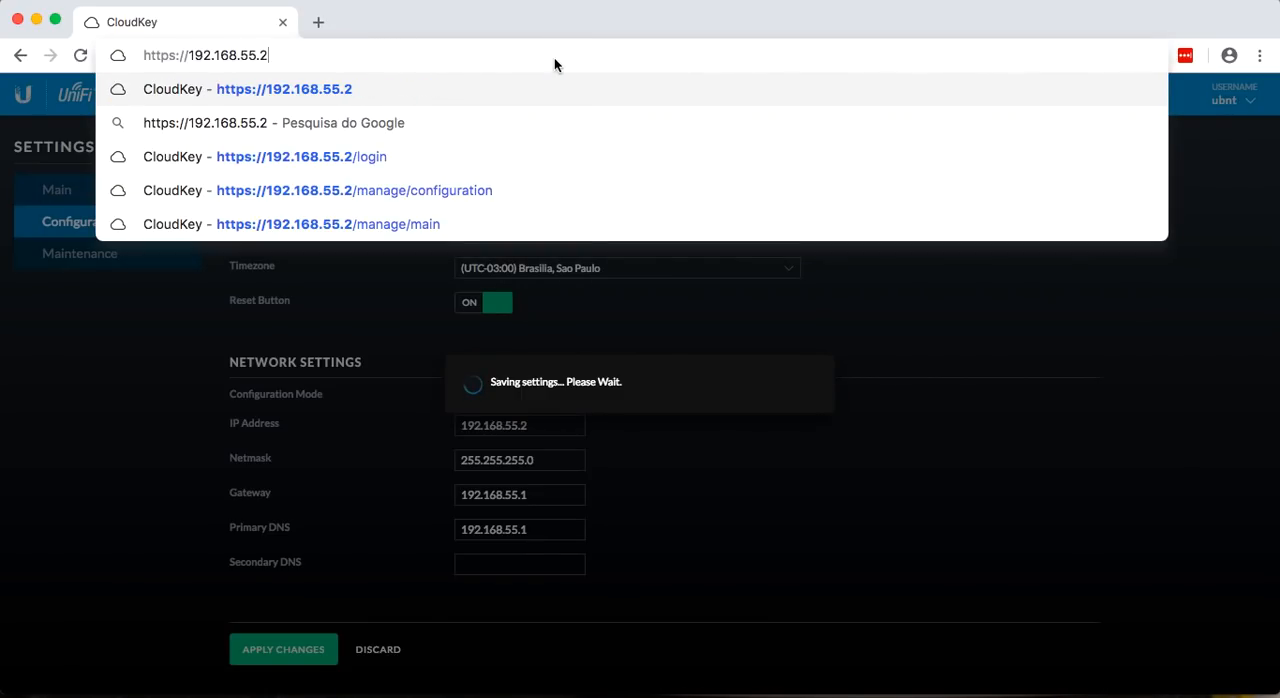
pyautogui.press('Return')
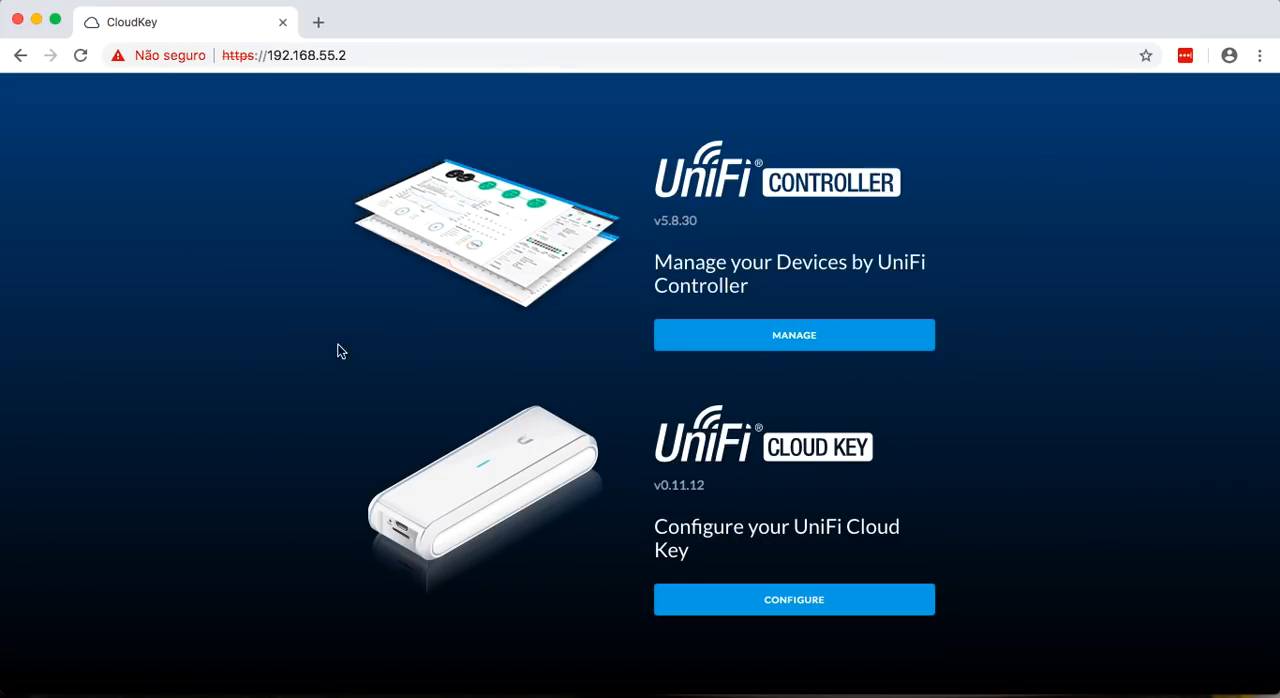
pyautogui.click(727, 339)
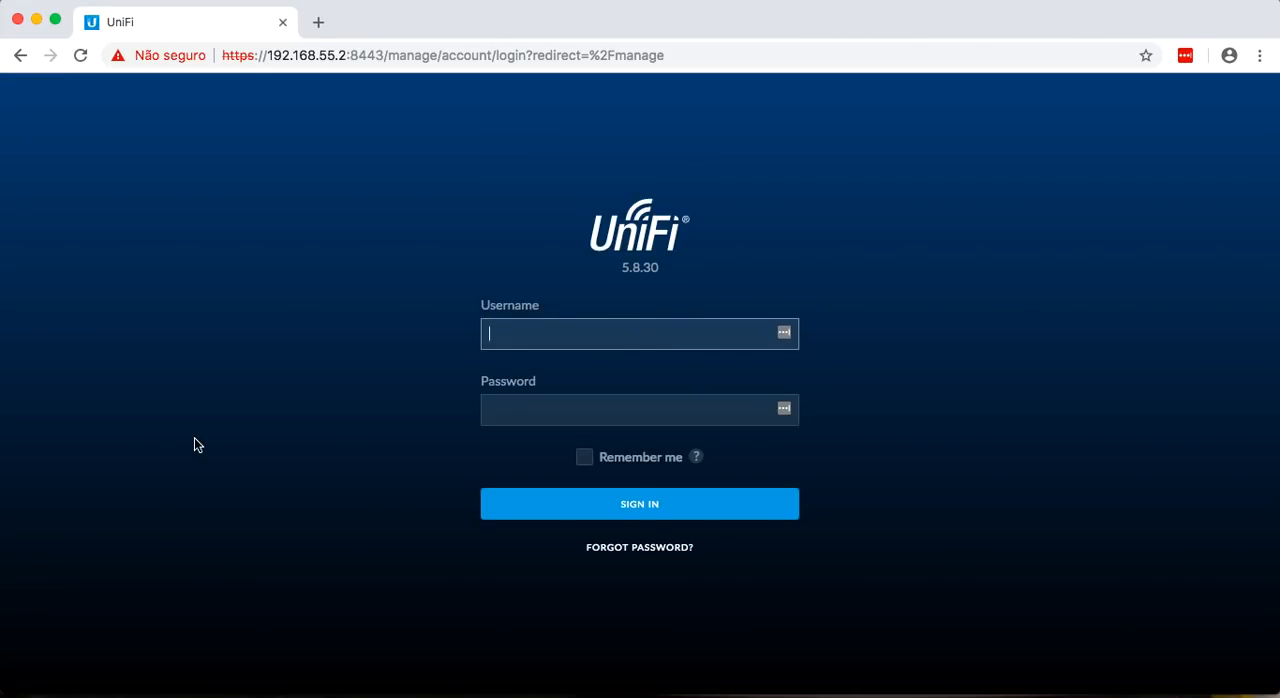
# Sign in to the UniFi Controller as ubnt with the account password, and decline storing the credentials in LastPass.
pyautogui.write('ubnt')
pyautogui.press('Tab')
pyautogui.write('••••••')
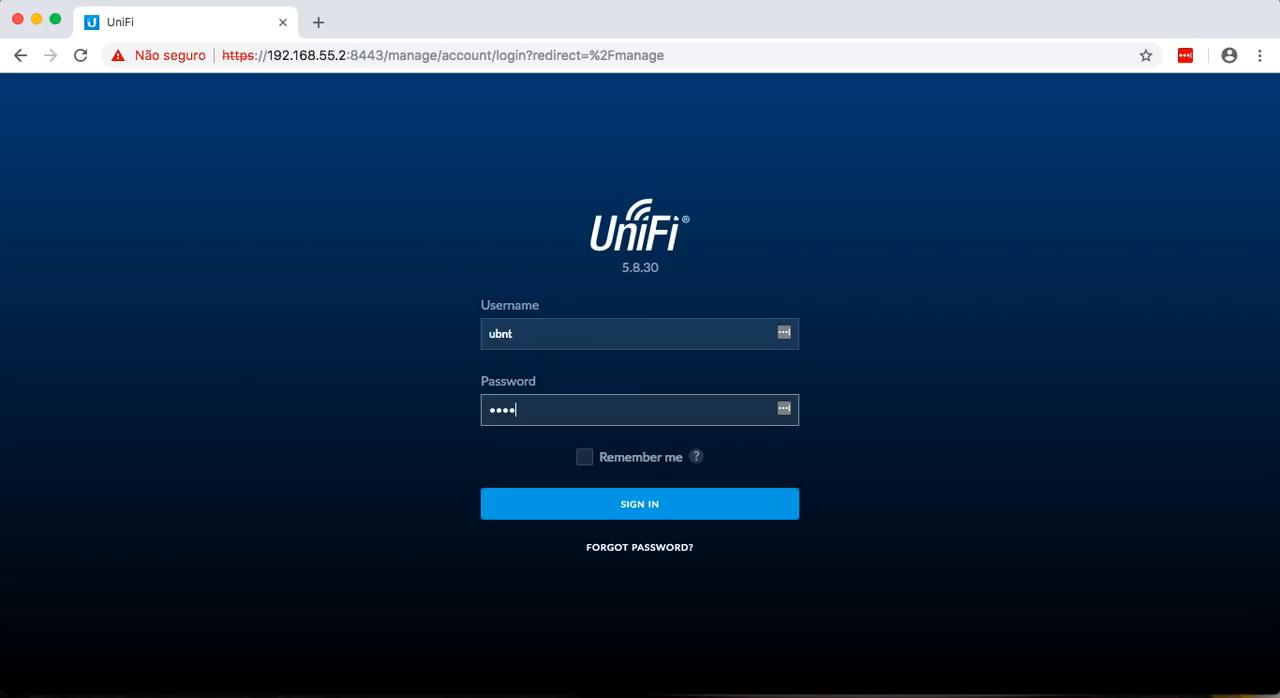
pyautogui.write('••••••')
pyautogui.click(536, 511)
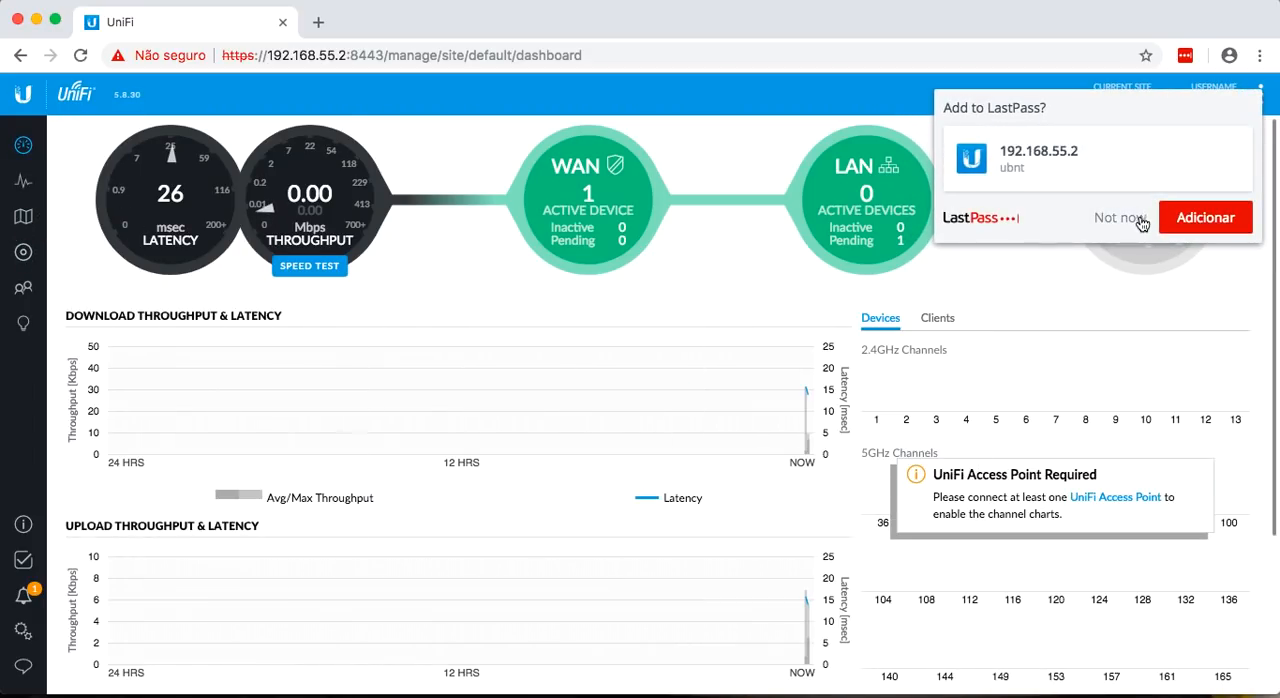
pyautogui.click(1130, 215)
# Set the UniFi Security Gateway 3P's alias to USG in its device configuration, save it and close its properties.
pyautogui.click(24, 253)
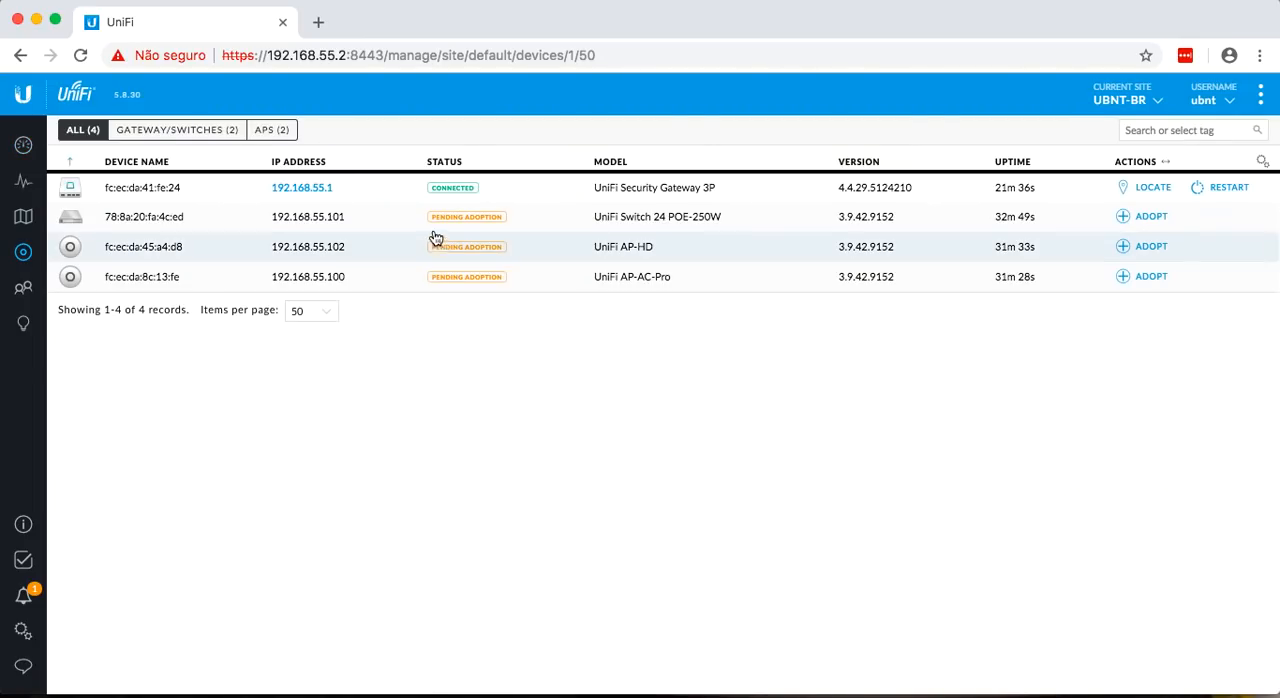
pyautogui.click(213, 196)
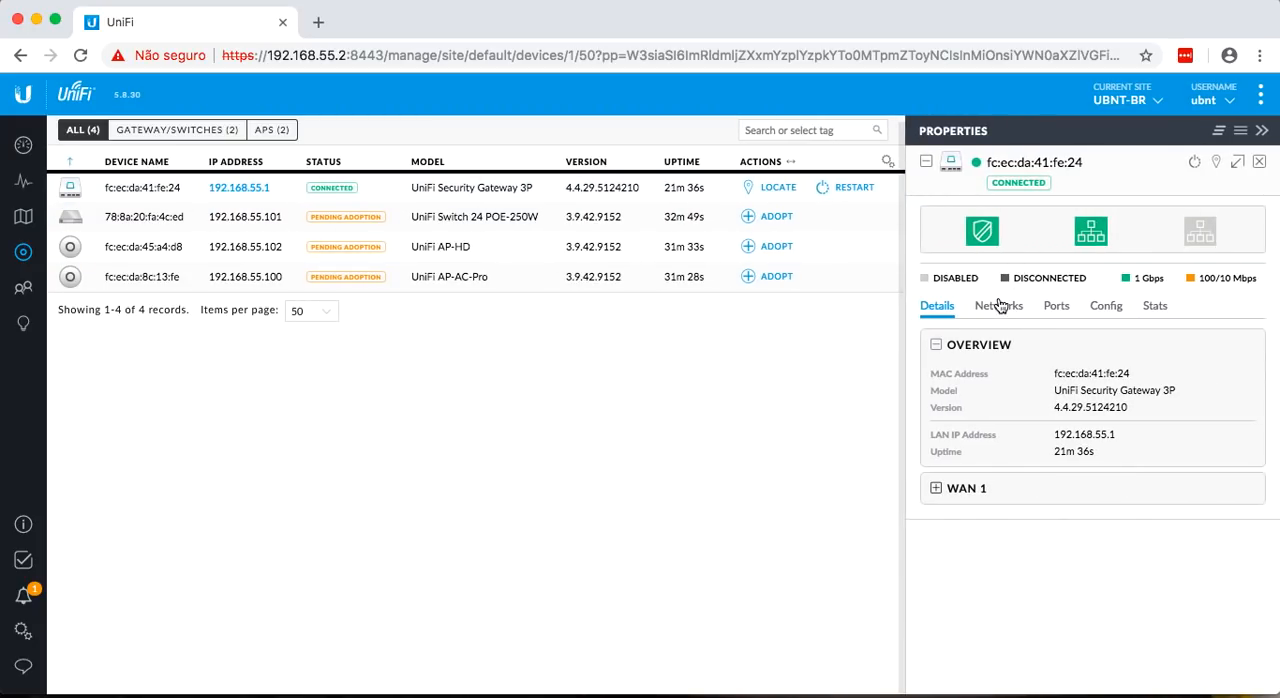
pyautogui.click(1116, 311)
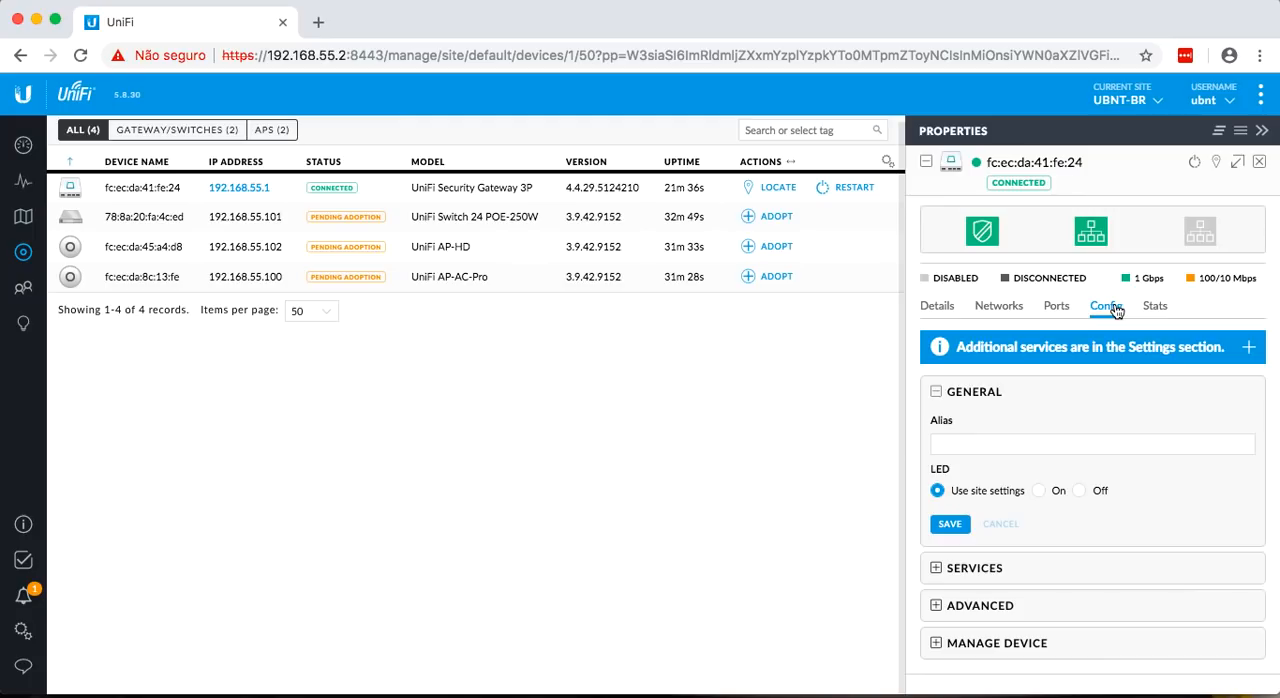
pyautogui.click(980, 443)
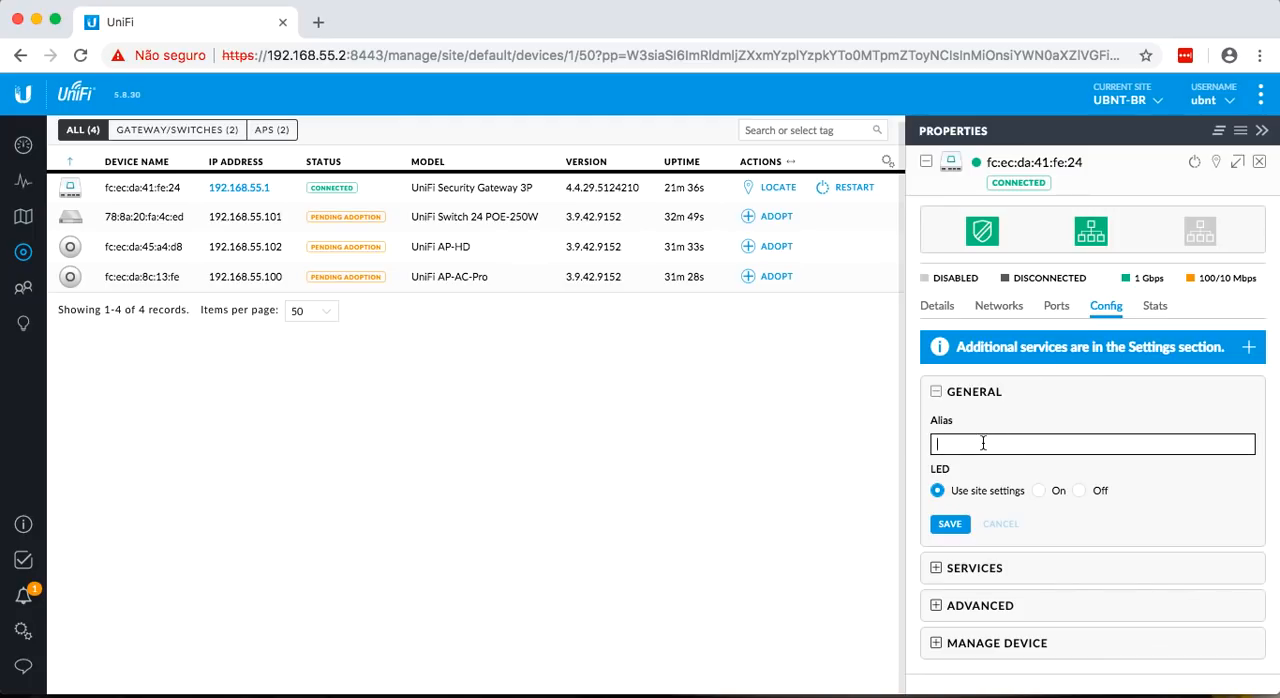
pyautogui.write('USG')
pyautogui.click(950, 524)
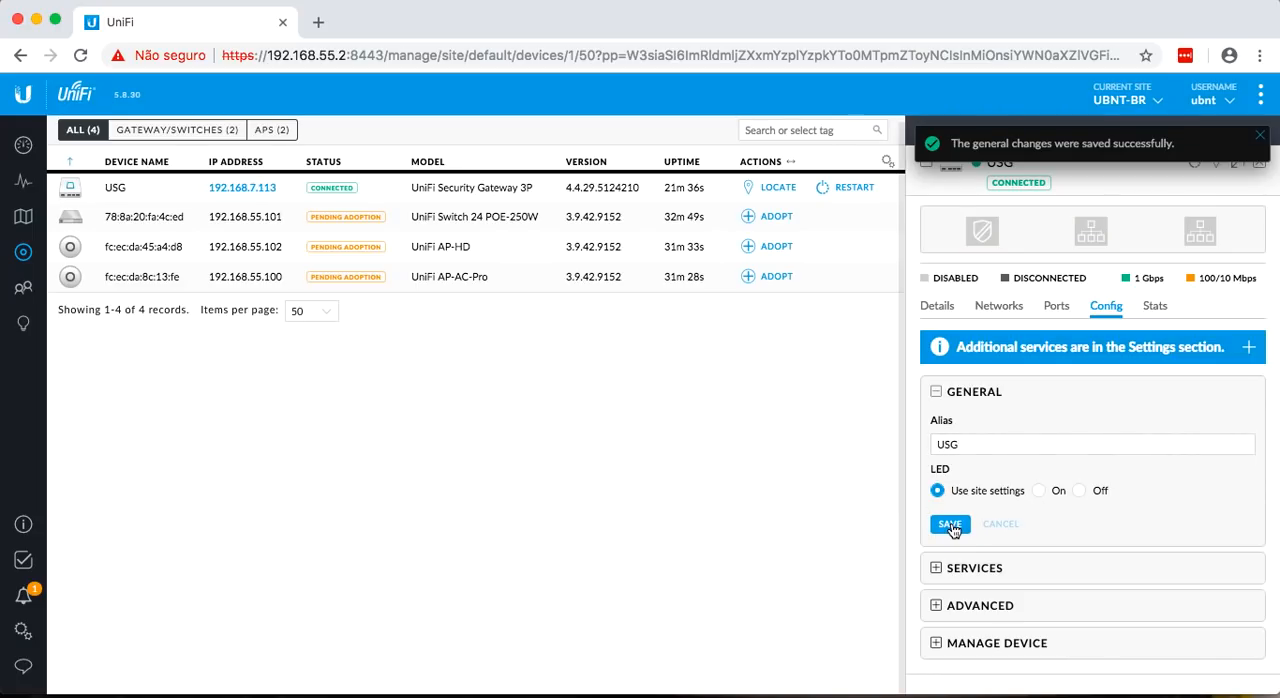
pyautogui.click(1260, 137)
pyautogui.click(1260, 163)
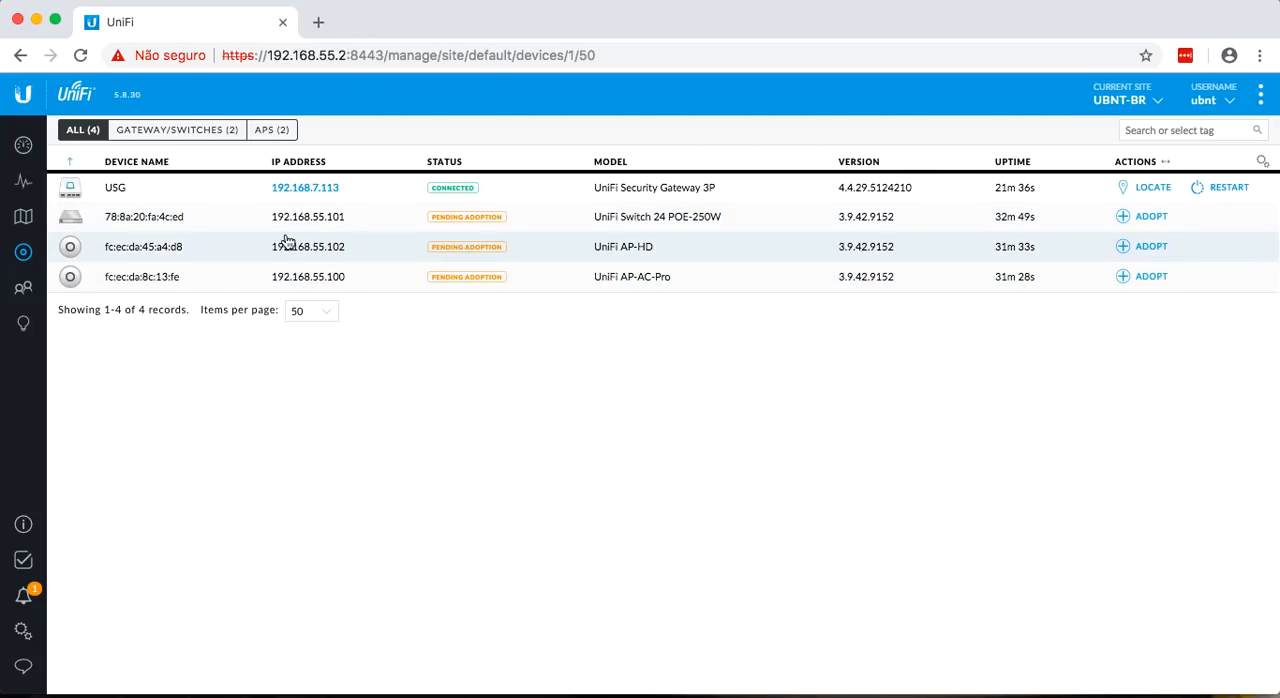
# Adopt the UniFi Switch 24 POE-250W, the AP-HD and the AP-AC-Pro in the device list.
pyautogui.click(1146, 218)
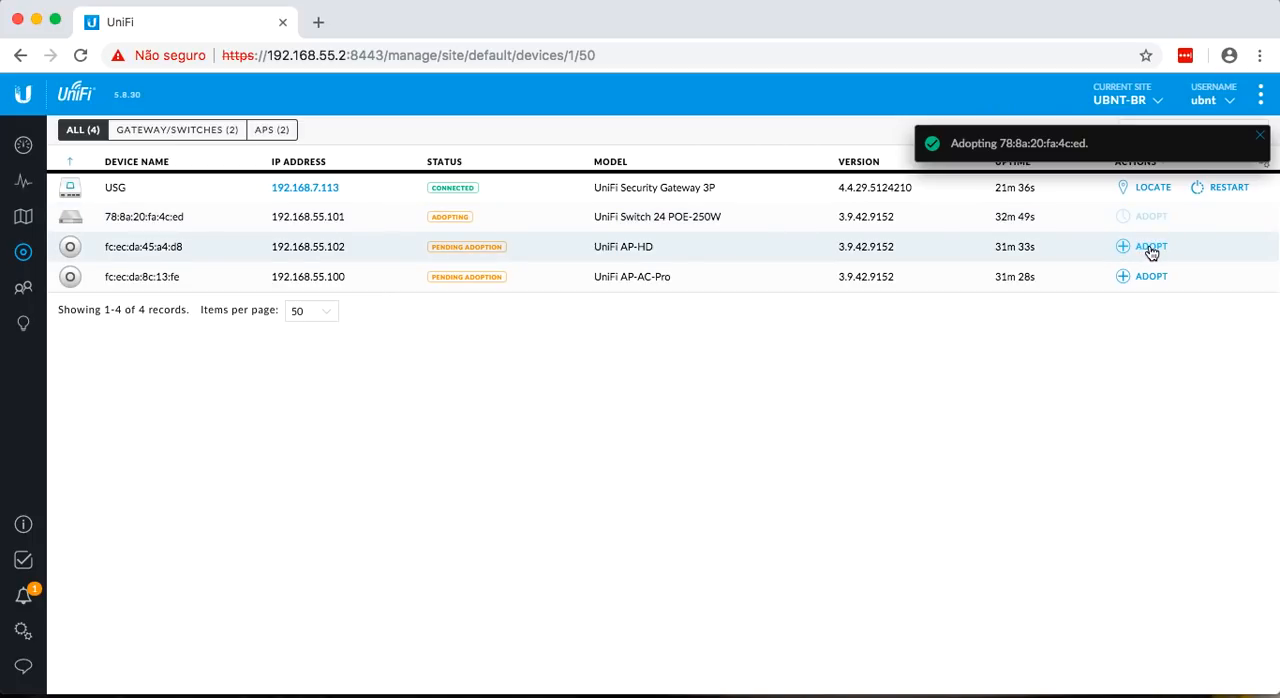
pyautogui.click(1151, 248)
pyautogui.click(1149, 277)
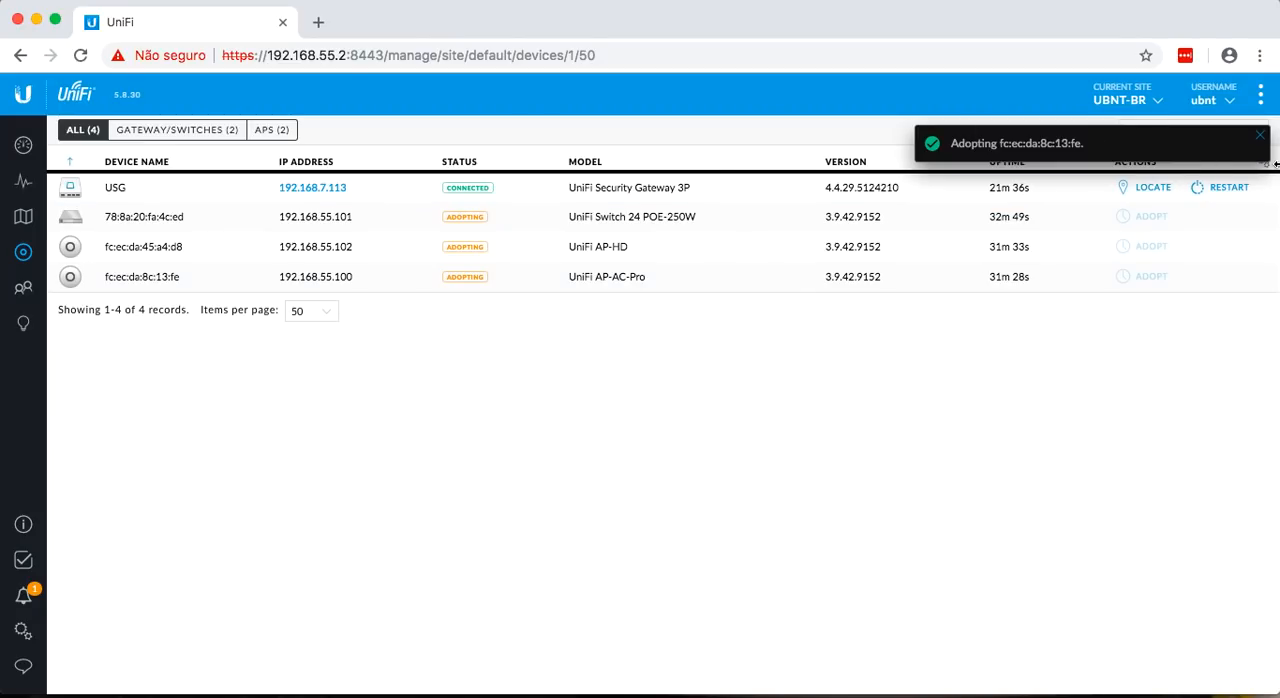
pyautogui.click(1260, 135)
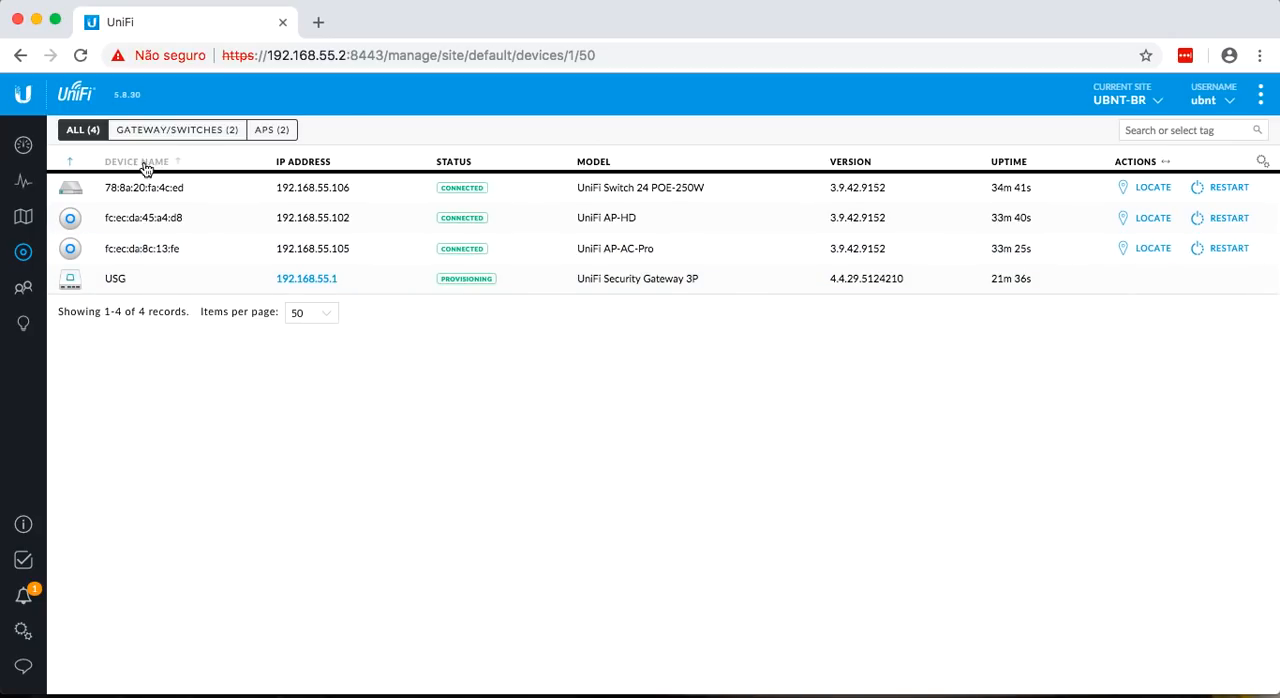
# Examine the adopted UniFi Switch 24 POE-250W's port and overview details, then close its properties.
pyautogui.click(185, 194)
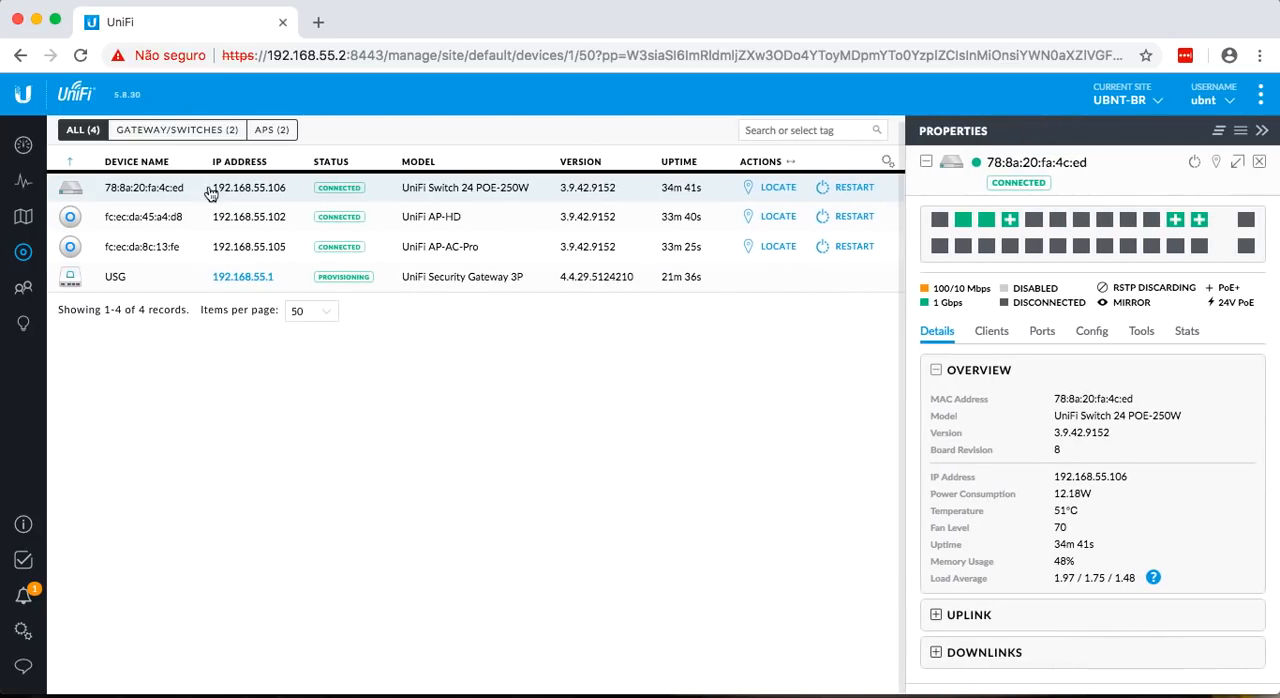
pyautogui.click(1259, 161)
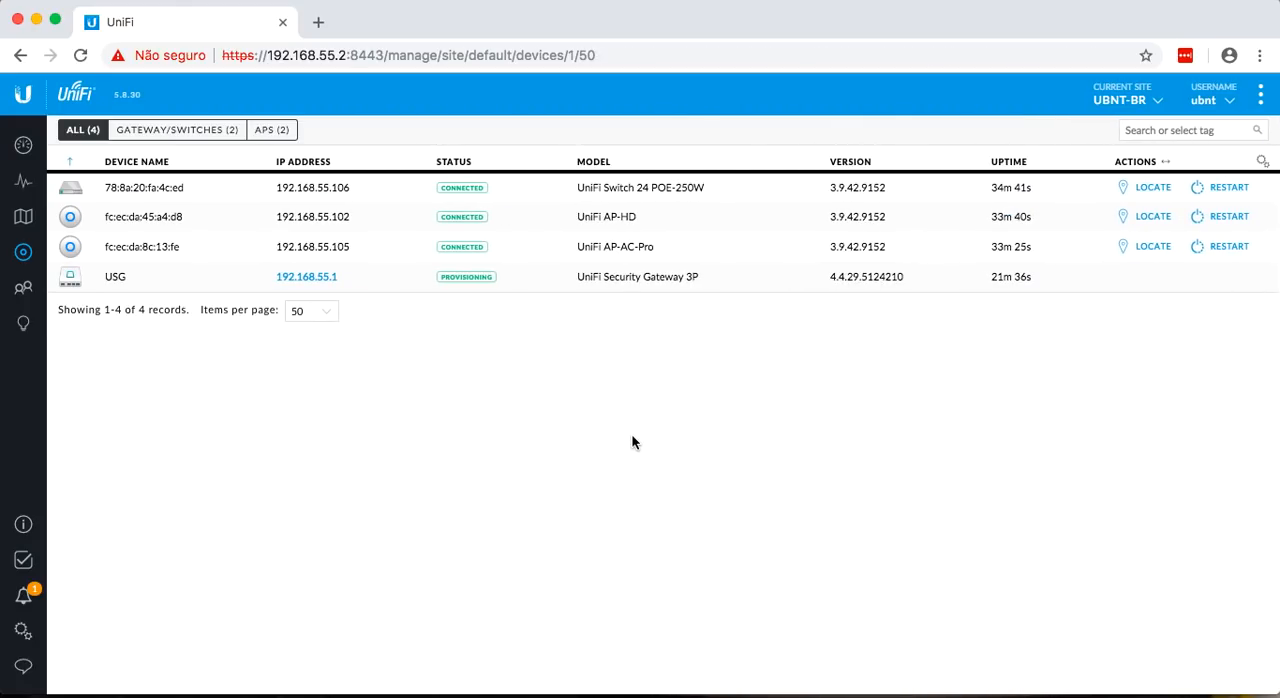
# Open the UBNT-BR site settings, and switch to Preview to consult the UBNT-LAB.png topology.
pyautogui.click(23, 631)
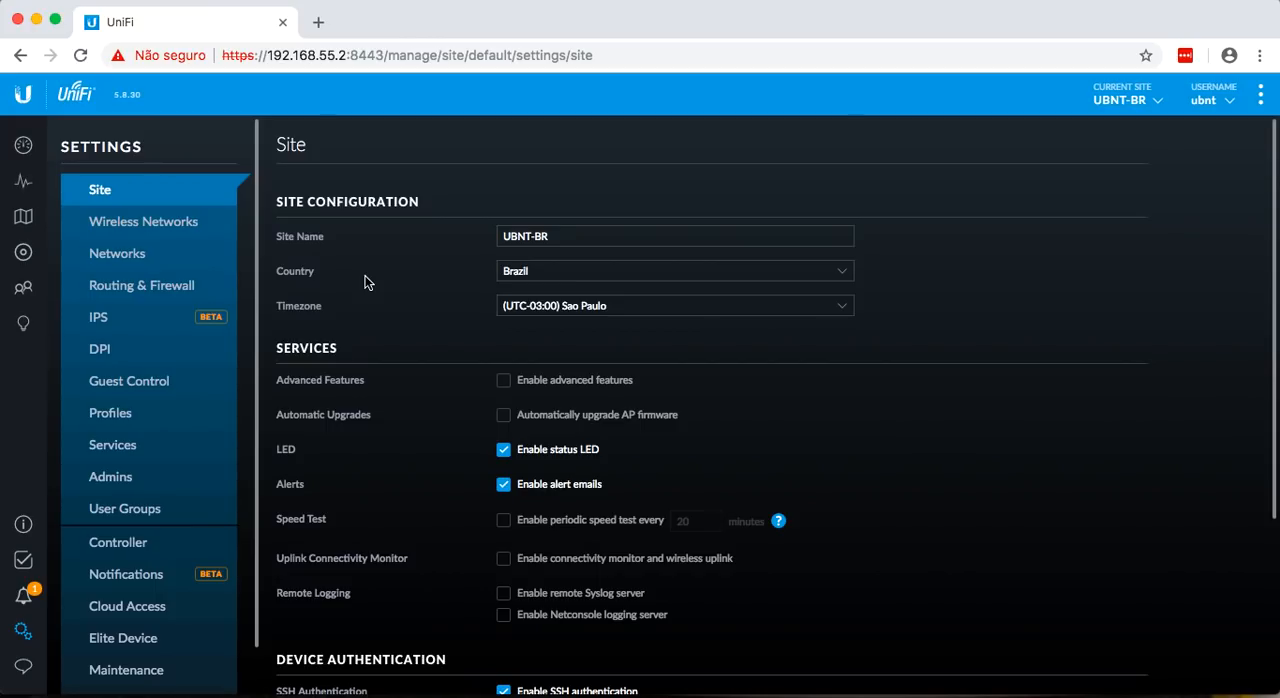
pyautogui.moveTo(716, 690)
pyautogui.click(803, 672)
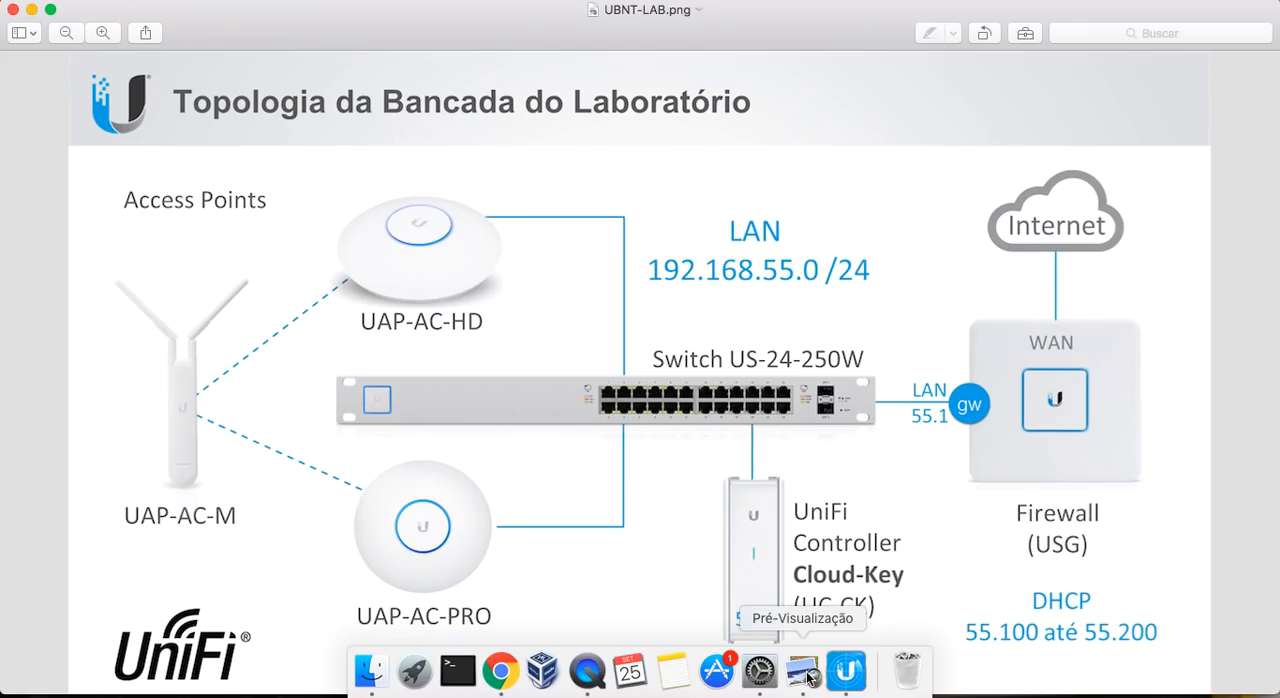